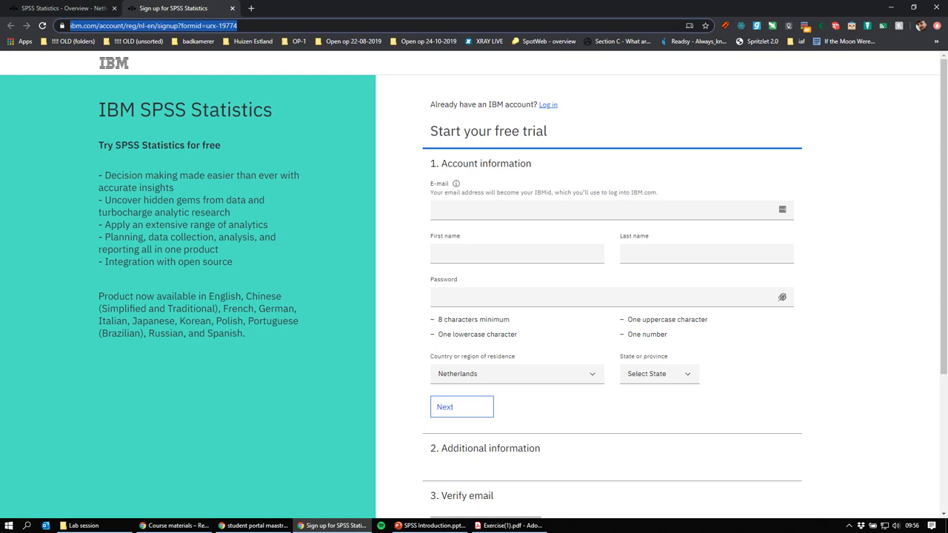
- Close the SPSS sign-up tab and open the Student Portal Maastricht University instructions page from the portal image results
middle_click(138, 10)
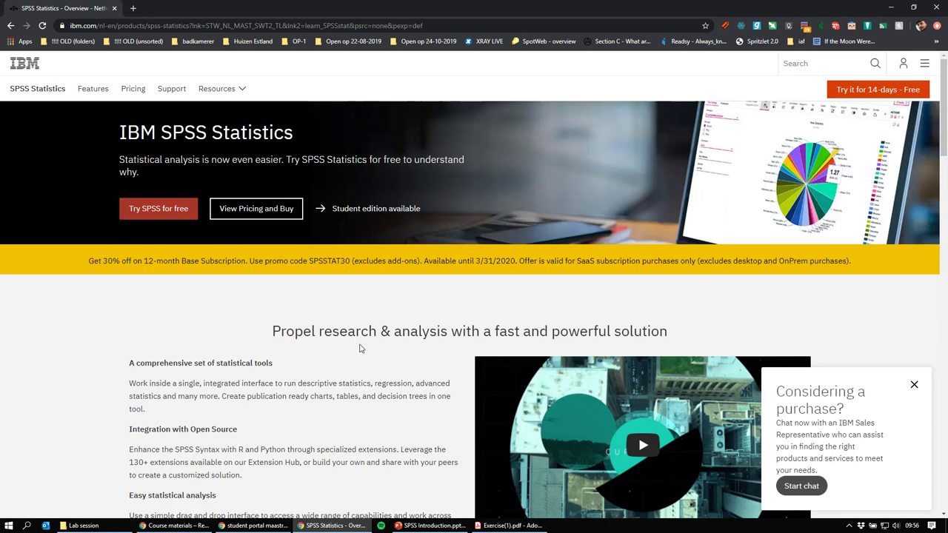
click(275, 527)
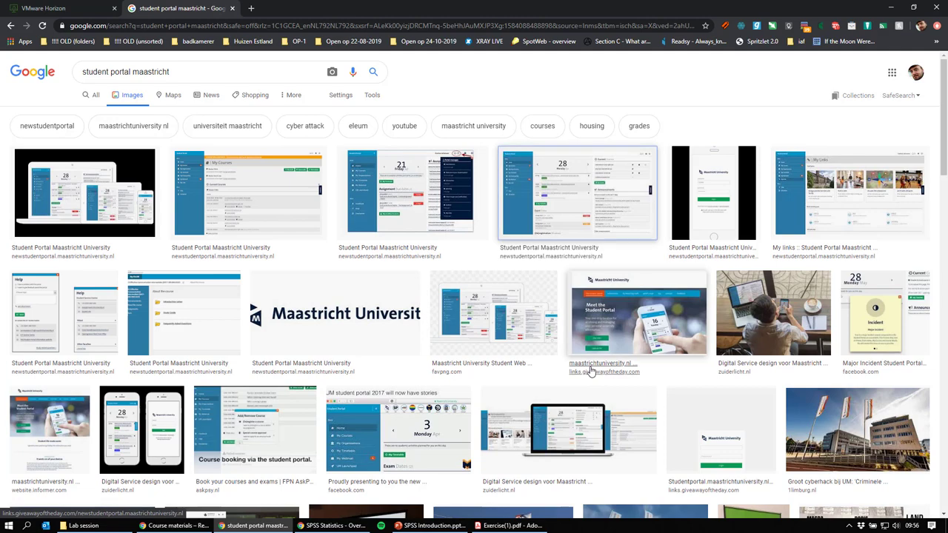
key(Return)
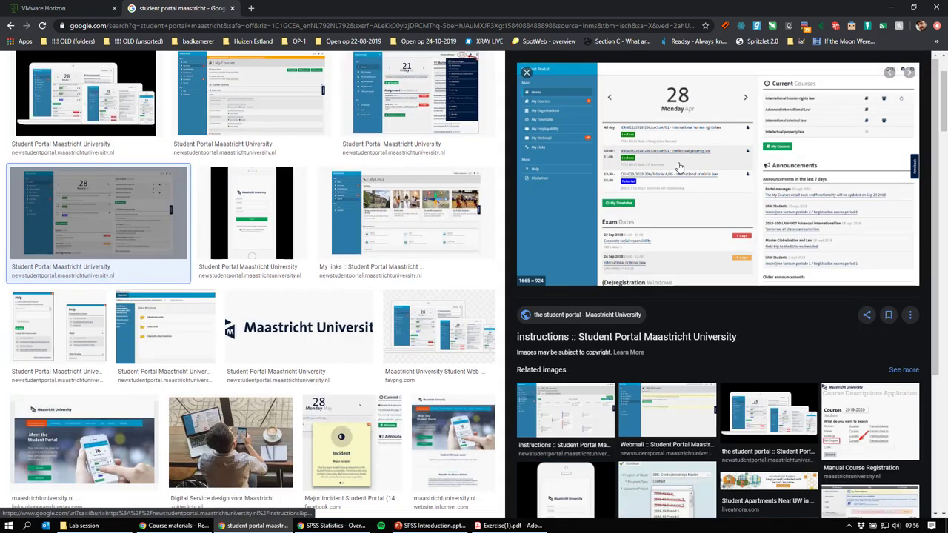
click(825, 165)
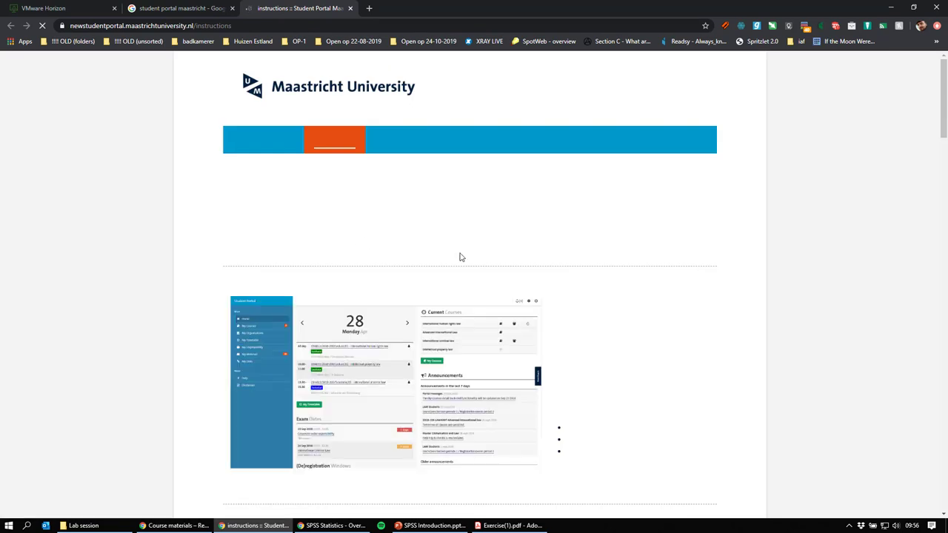
scroll(503, 267, down, 2)
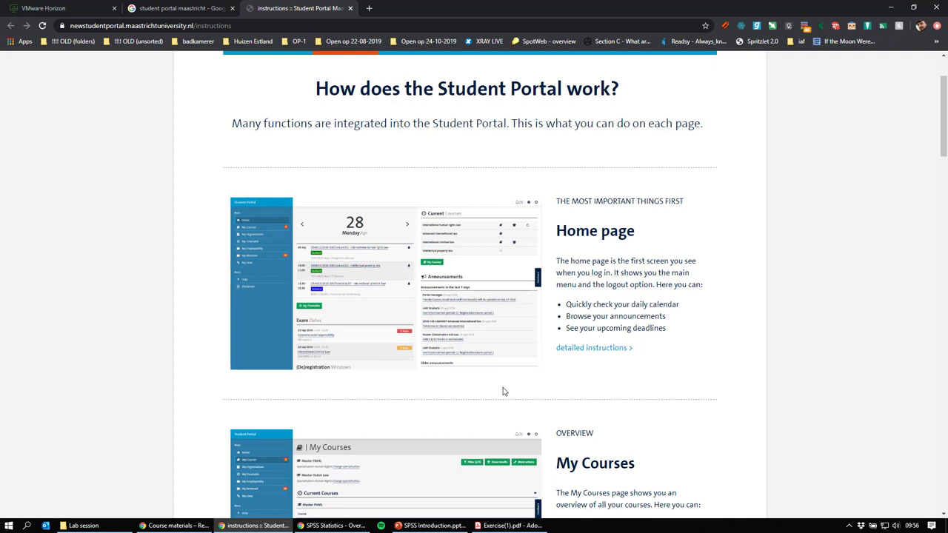
click(87, 8)
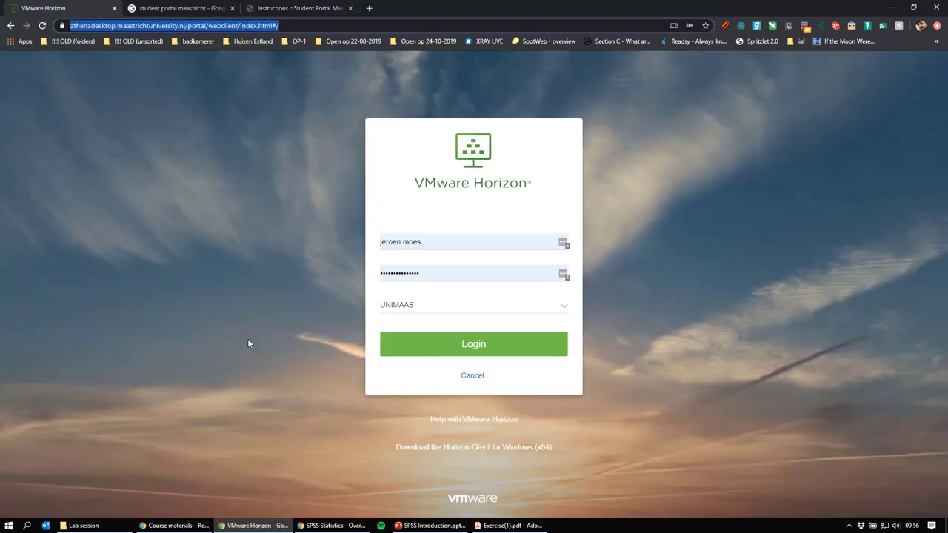
click(209, 26)
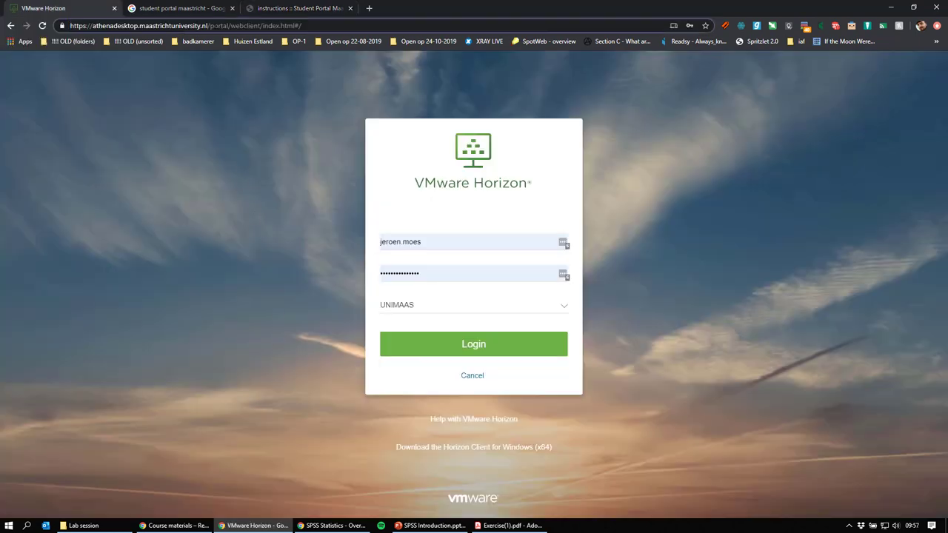
drag(210, 26, 700, 16)
key(BackSpace)
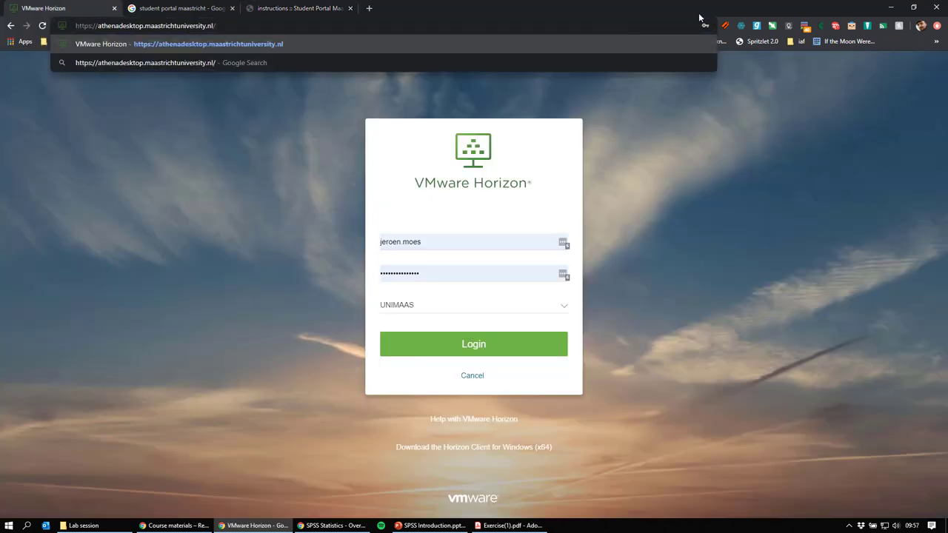
key(ctrl+a)
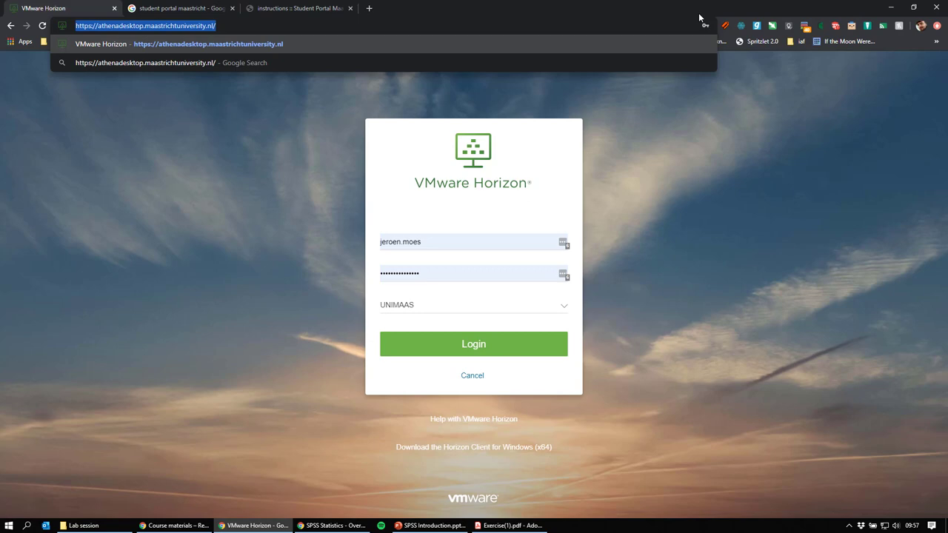
click(546, 216)
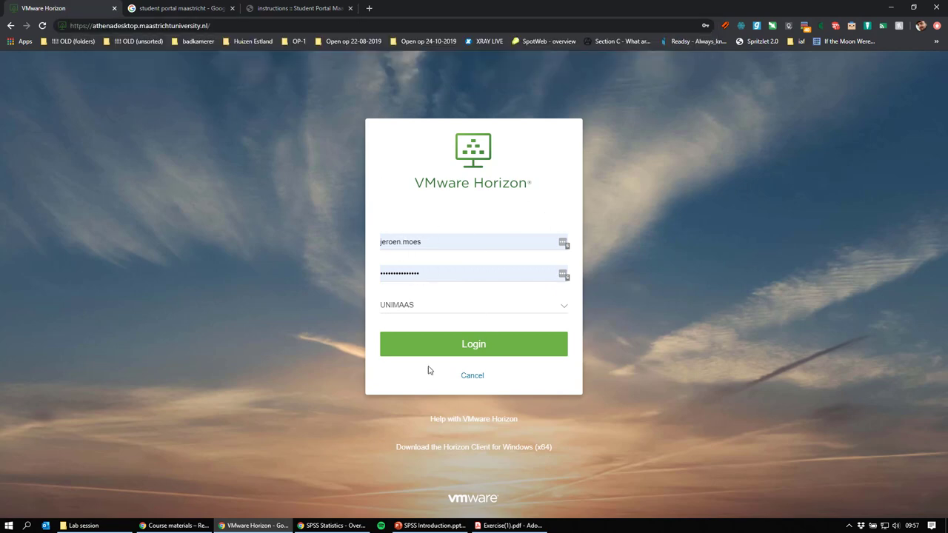
- Try to log in to VMware Horizon with the prefilled credentials on the UNIMAAS domain
click(486, 344)
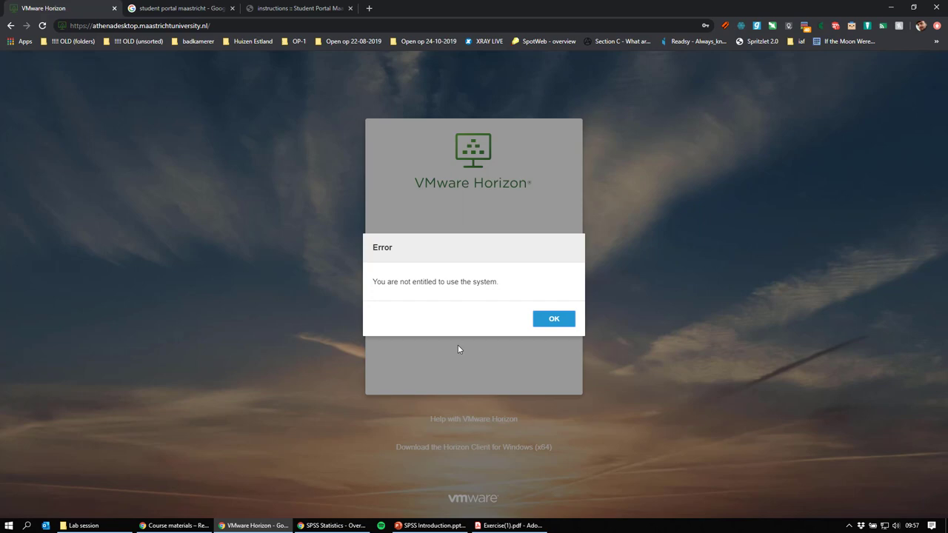
click(553, 317)
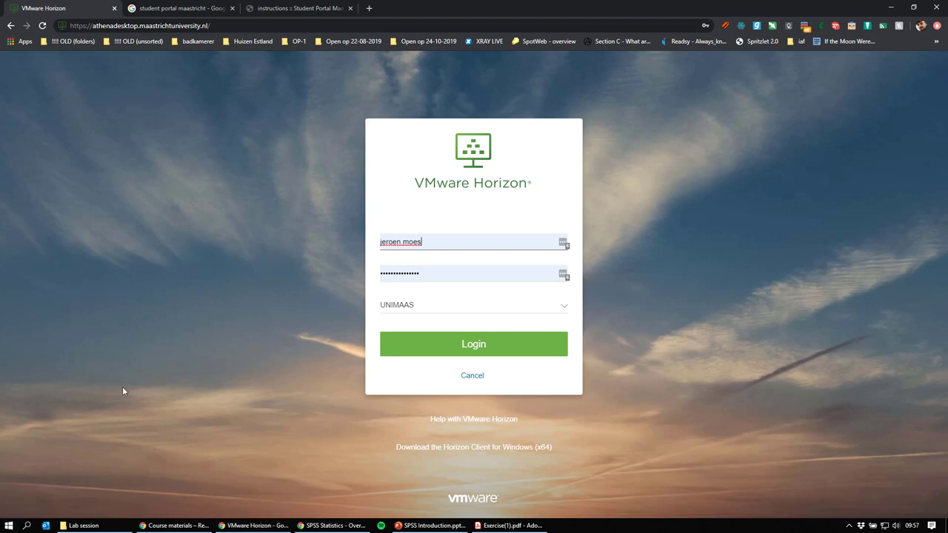
key(super)
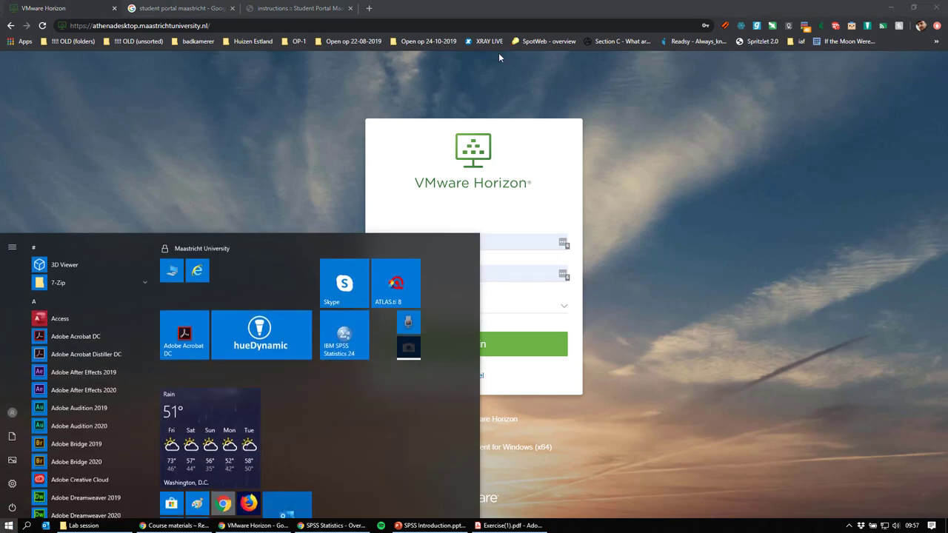
key(super)
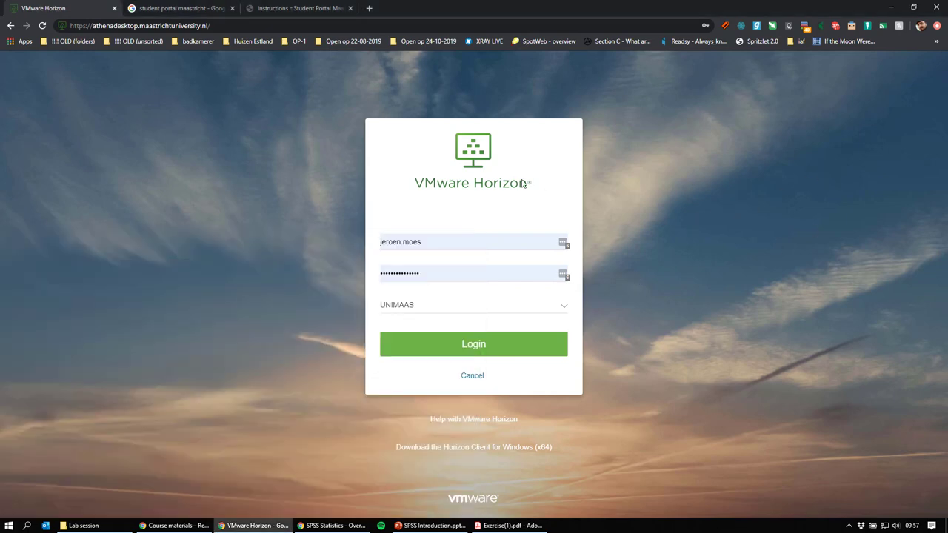
click(936, 26)
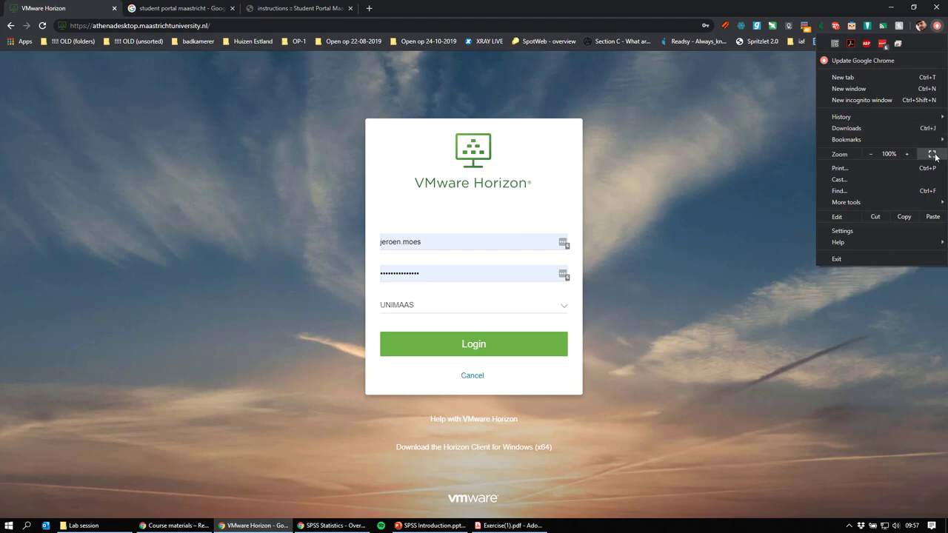
mouse_move(933, 146)
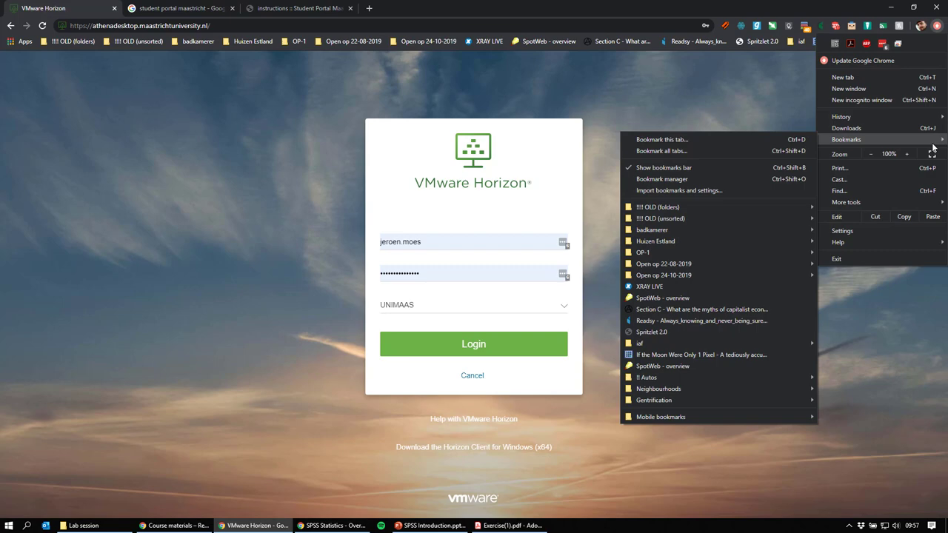
click(662, 103)
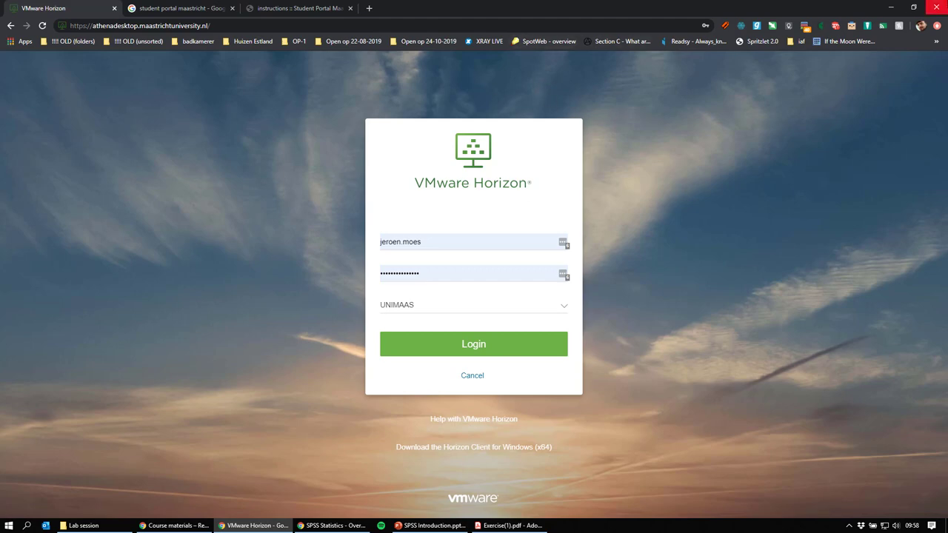
- Close the browser windows holding the VMware Horizon and SPSS Statistics pages
click(936, 7)
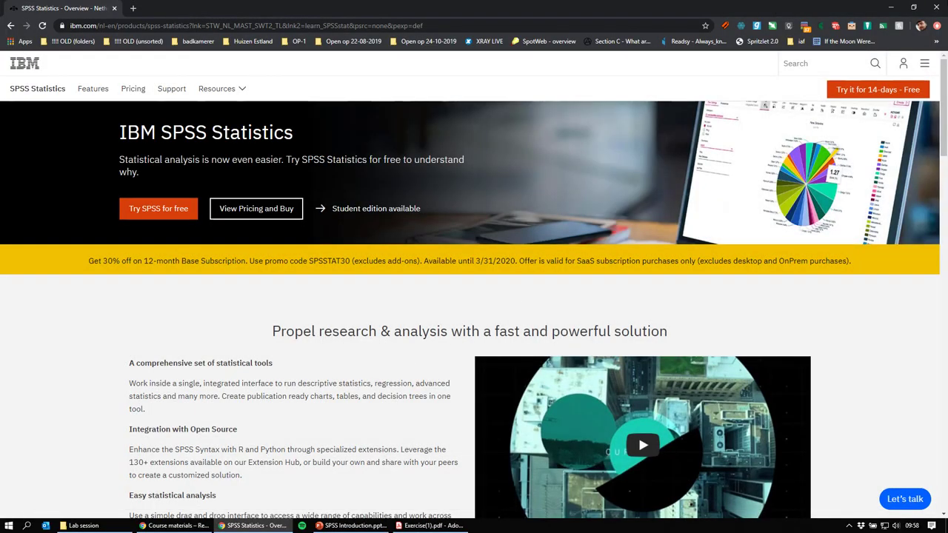
click(936, 8)
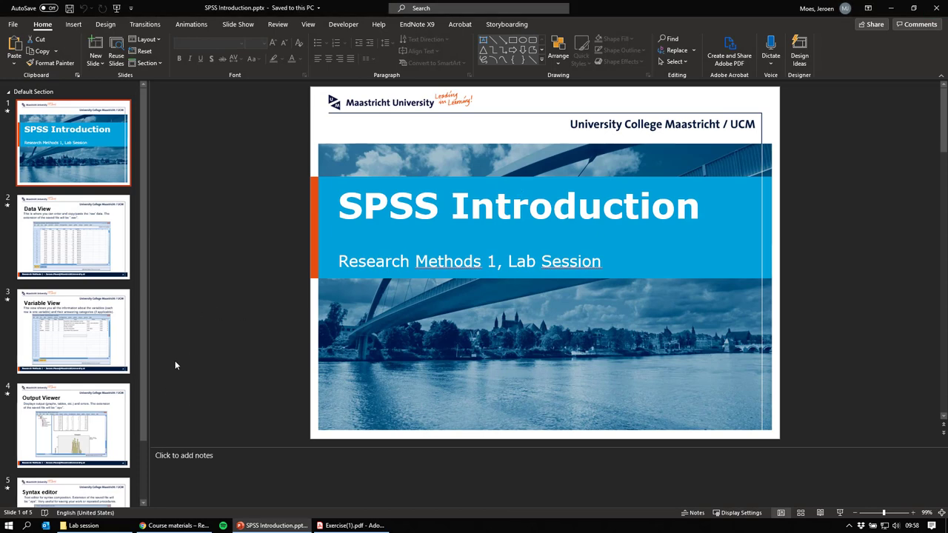
scroll(106, 339, down, 2)
scroll(107, 339, up, 2)
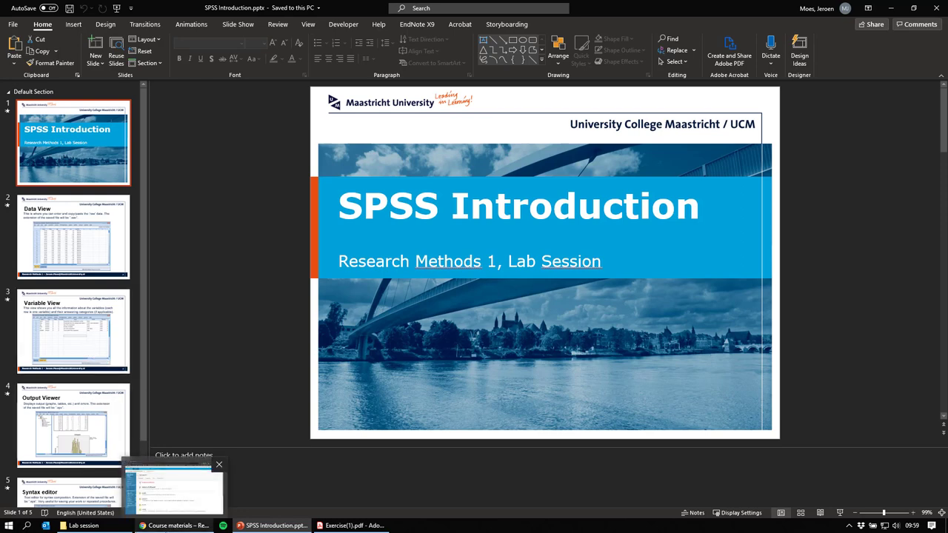
- Open the Lab Session folder in the Research Methods I course materials and briefly check the SPSS Introduction slides
click(171, 525)
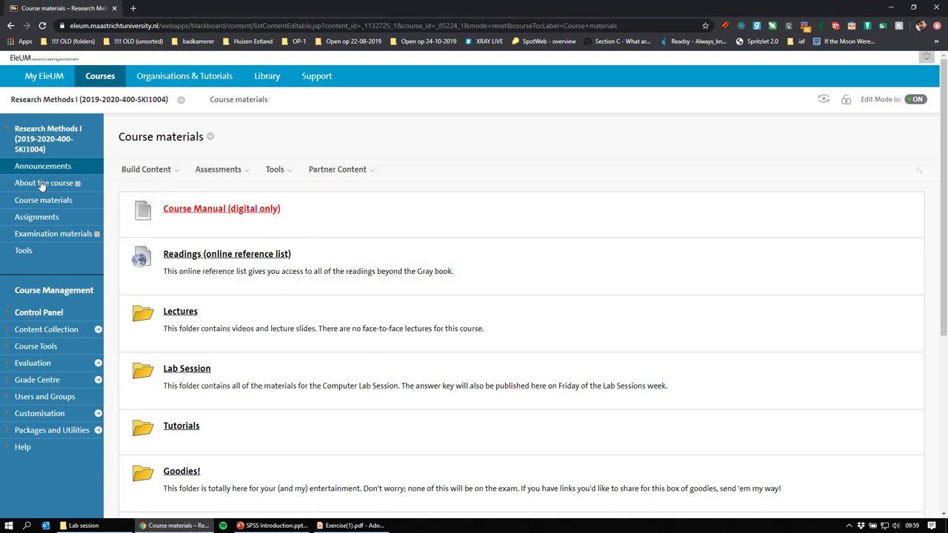
click(42, 207)
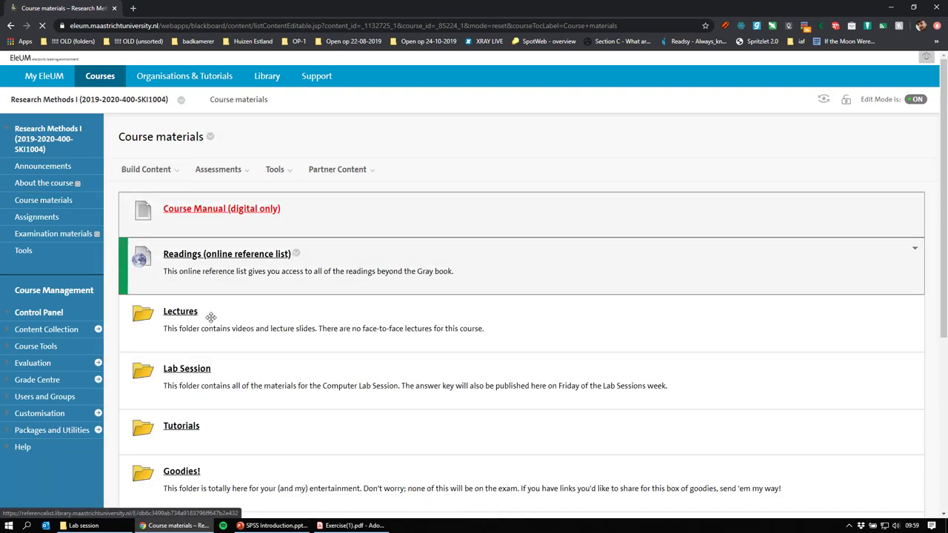
scroll(194, 311, down, 2)
click(187, 276)
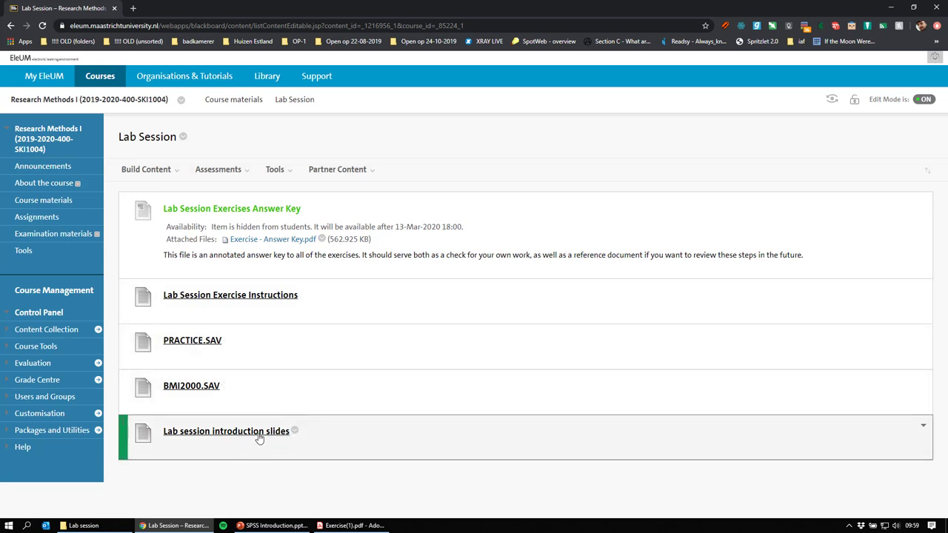
click(268, 526)
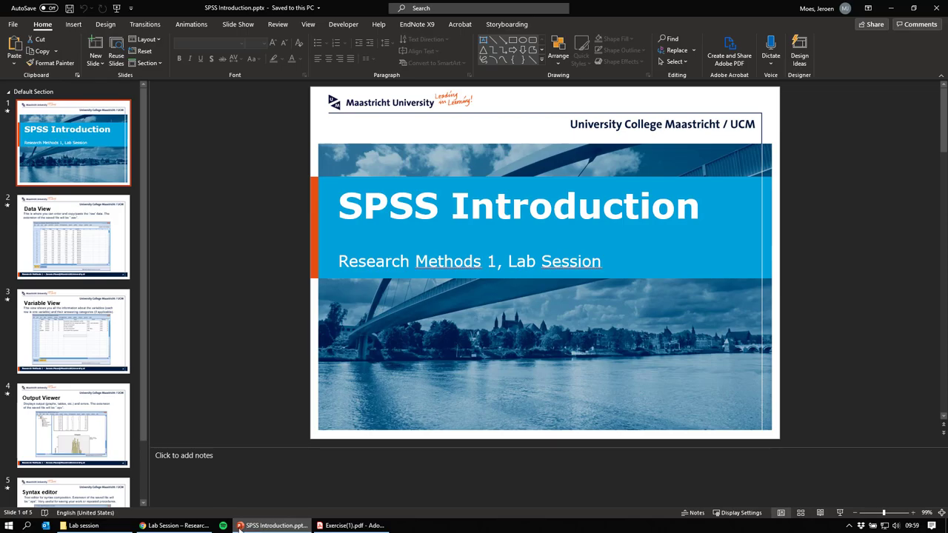
click(194, 527)
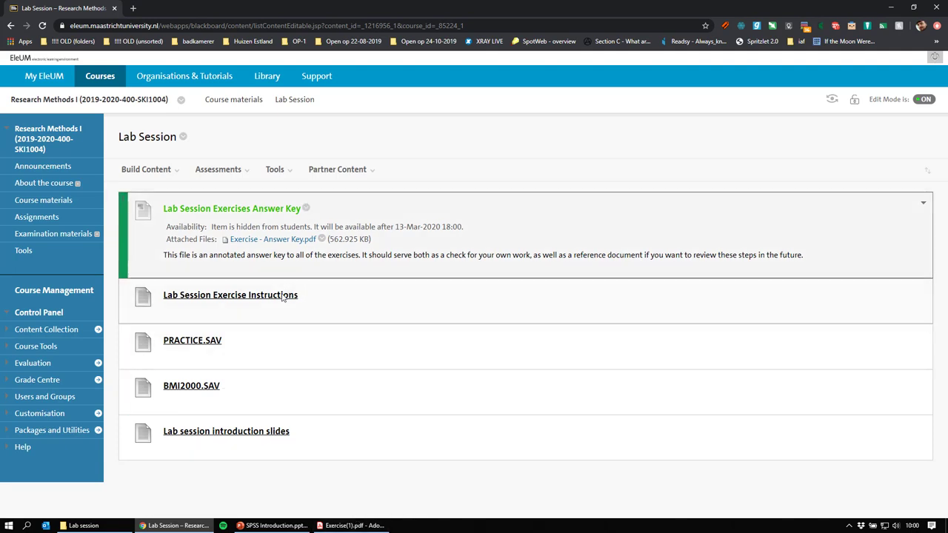
- Switch to Exercise(1).pdf in Adobe Acrobat and review it from page 1, marking the Part 1 and Part 2 headings
key(alt+Tab)
scroll(478, 270, up, 8)
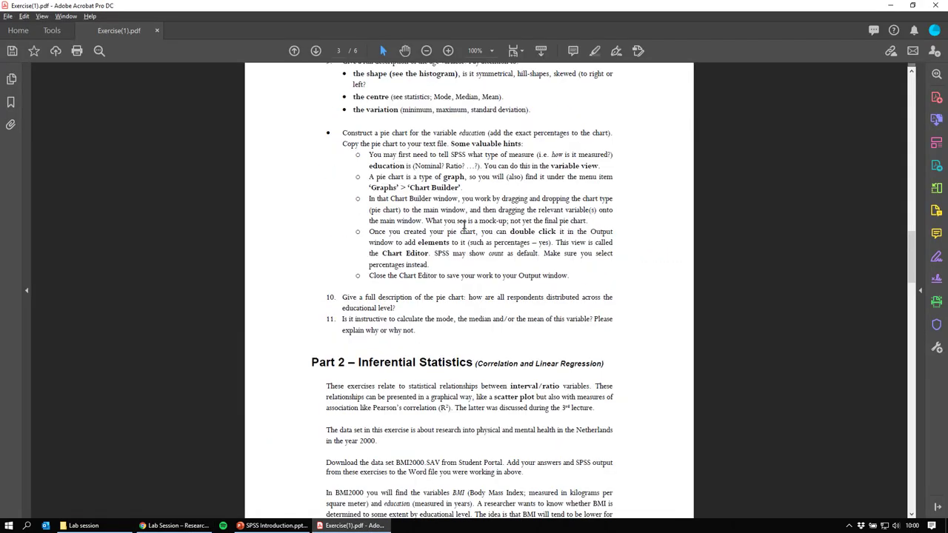
drag(908, 242, 909, 105)
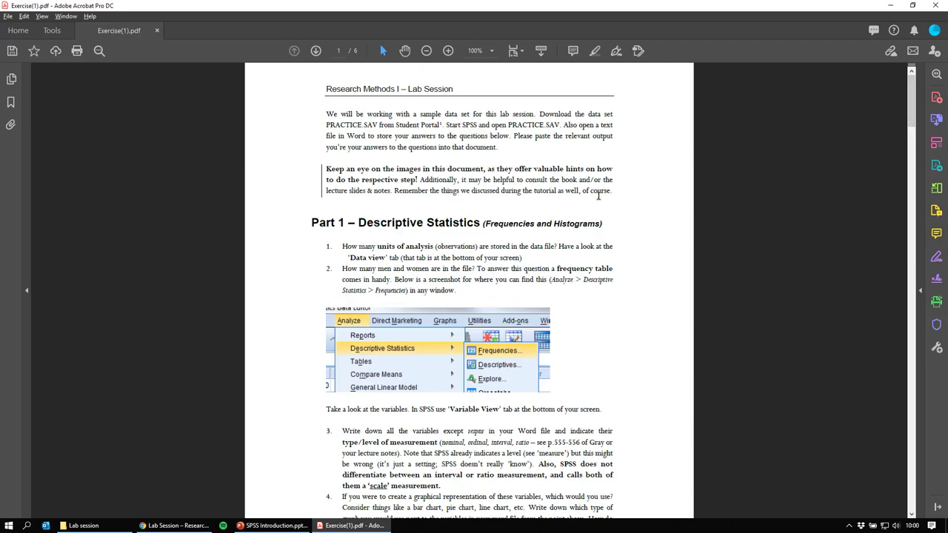
drag(358, 222, 603, 224)
scroll(748, 277, down, 4)
scroll(748, 277, down, 17)
scroll(447, 331, down, 9)
drag(360, 244, 472, 245)
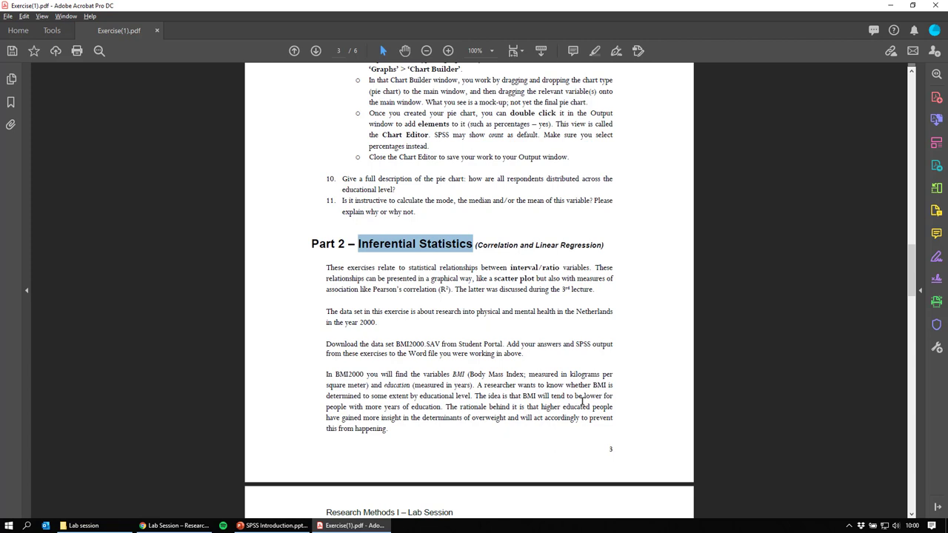
- Review the Part 2 regression and correlation exercises through page 5 and return to the first page
scroll(583, 402, down, 3)
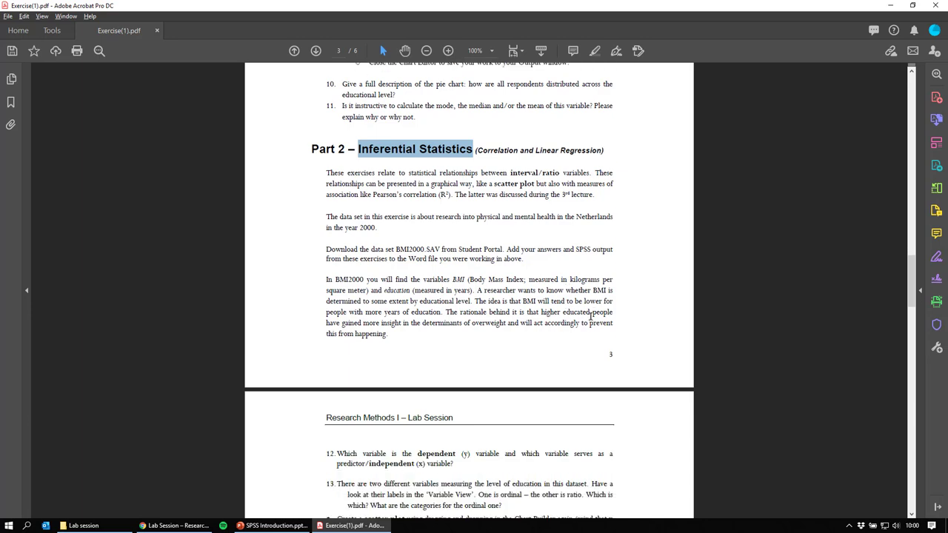
scroll(522, 283, down, 1)
scroll(612, 264, down, 10)
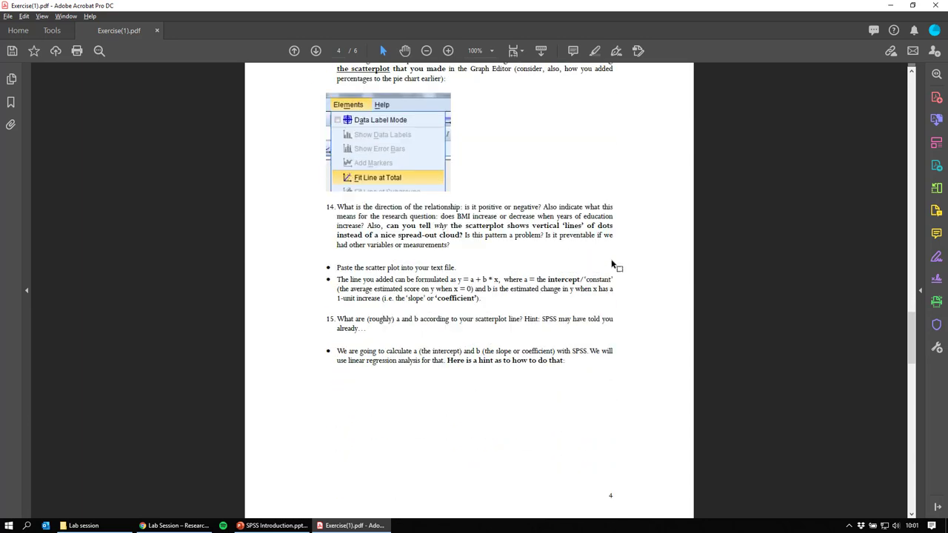
scroll(612, 265, down, 7)
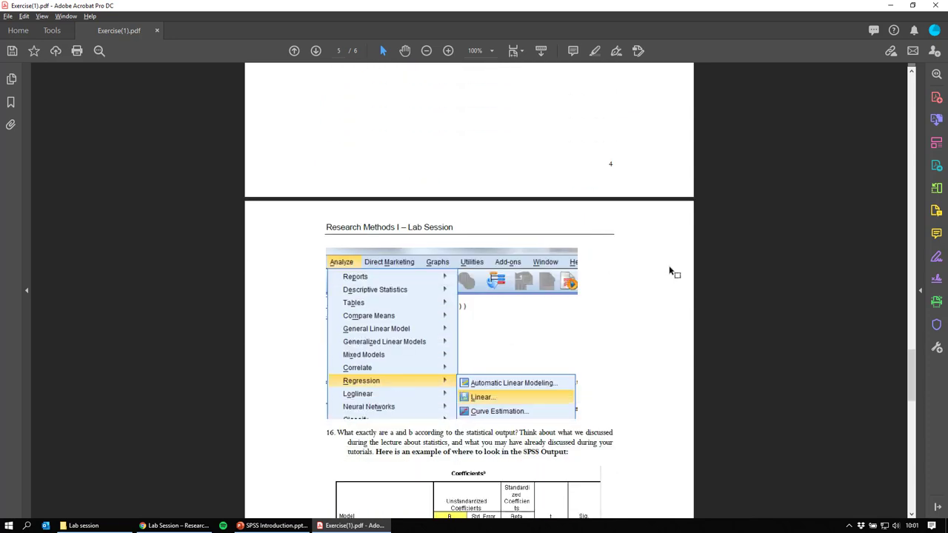
scroll(646, 317, down, 7)
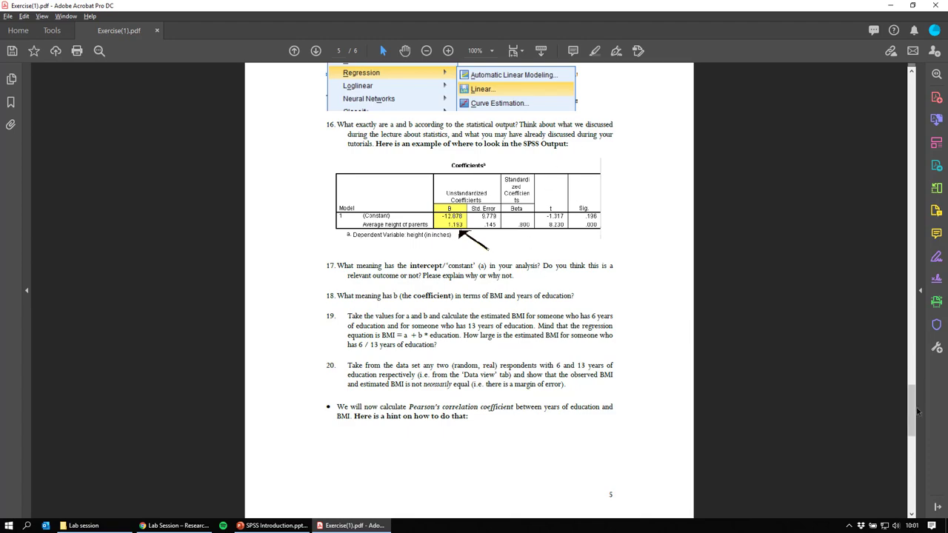
drag(916, 411, 916, 101)
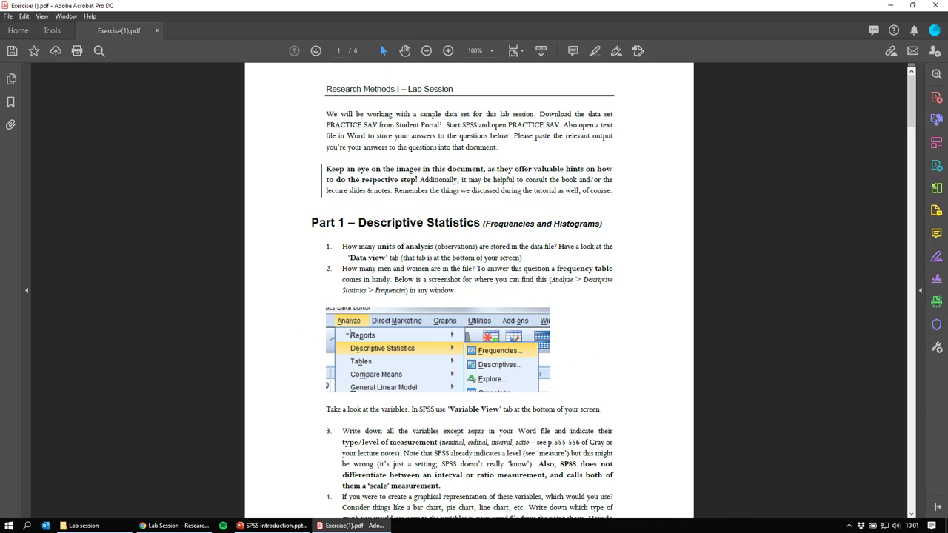
- Close the exercise PDF and switch to the SPSS Introduction presentation in PowerPoint
click(936, 6)
click(526, 288)
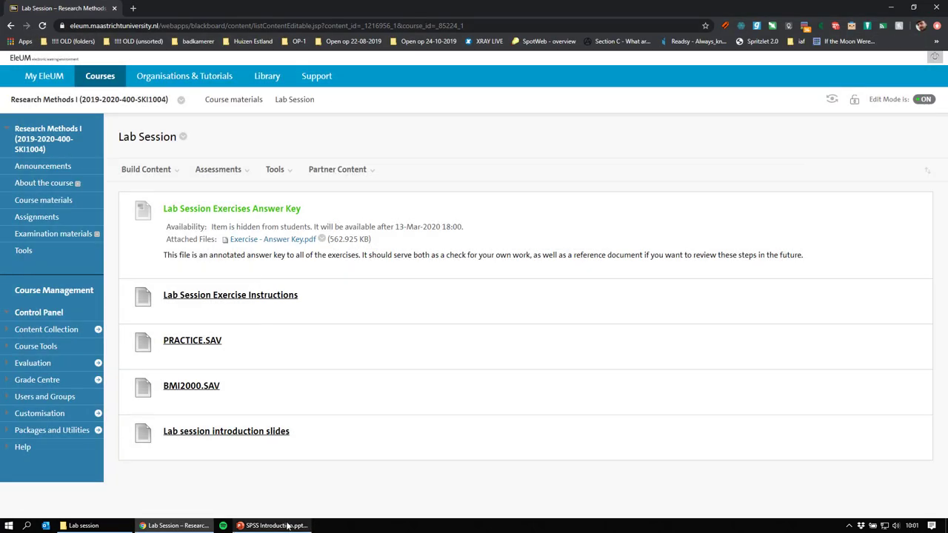
click(273, 526)
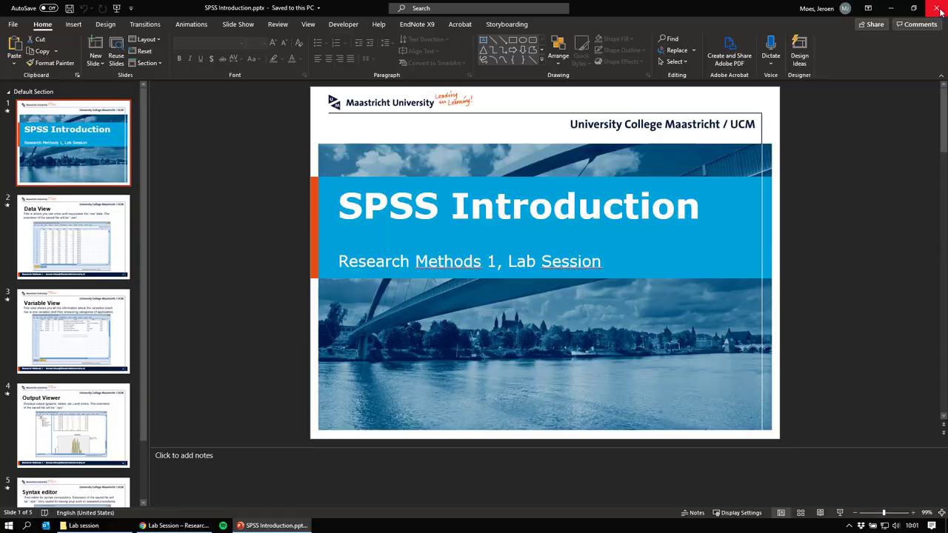
- Close the SPSS Introduction presentation, bring up the Lab session folder, and start IBM SPSS Statistics 24, dismissing its welcome dialog
click(938, 9)
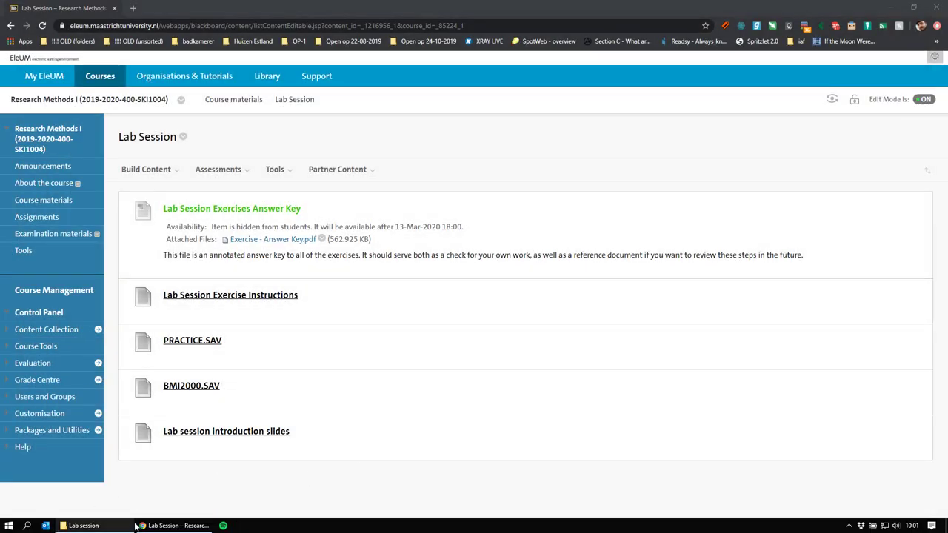
click(93, 526)
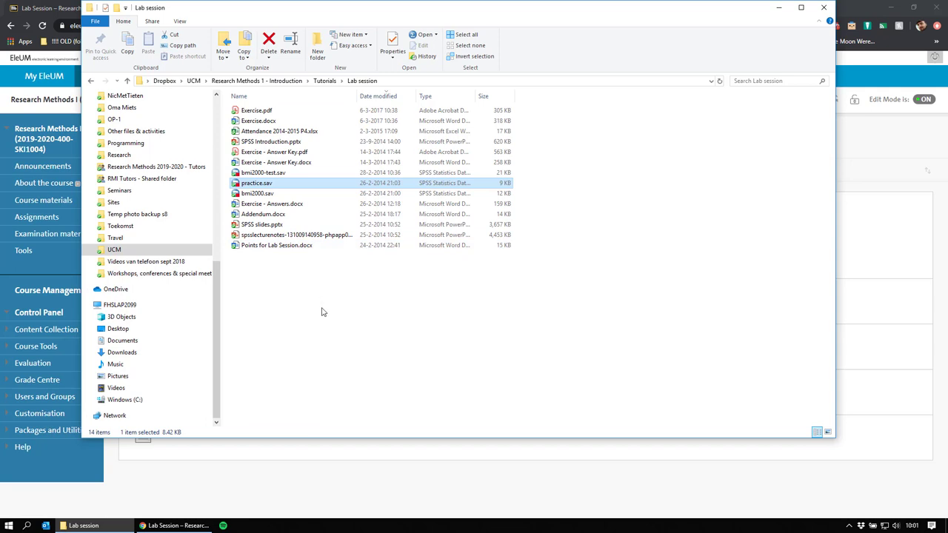
key(super)
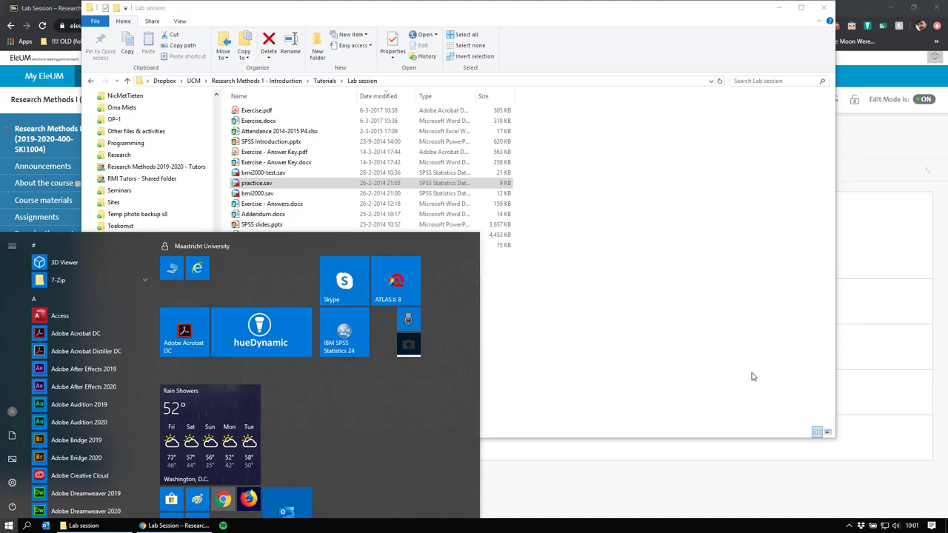
text(spss)
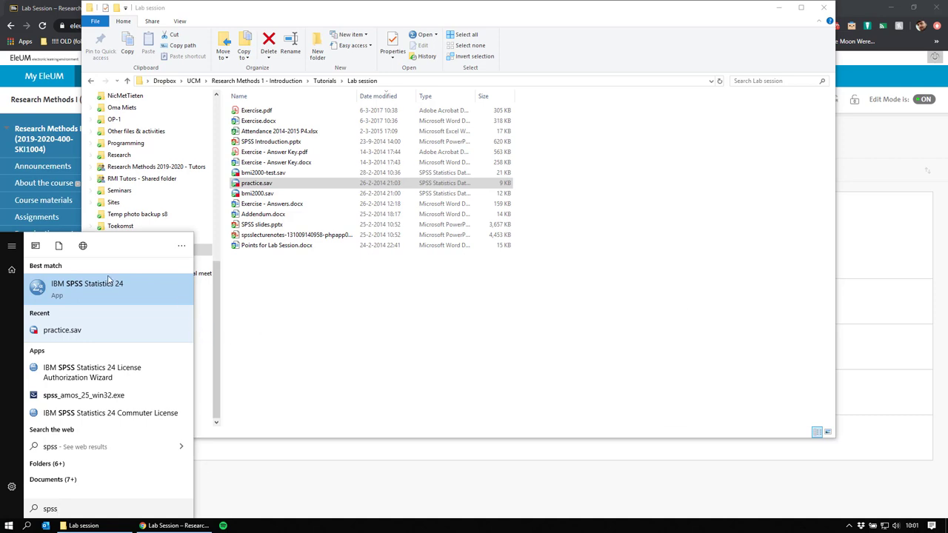
click(87, 285)
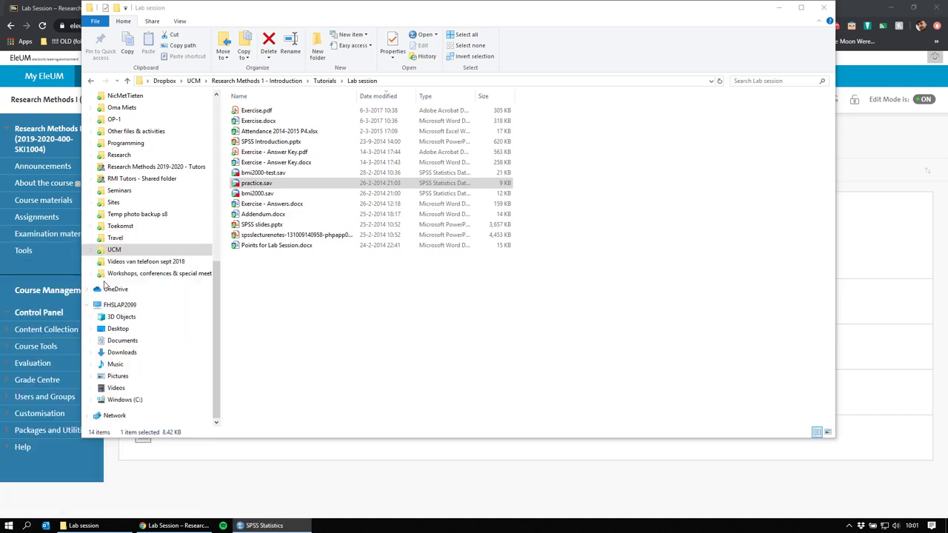
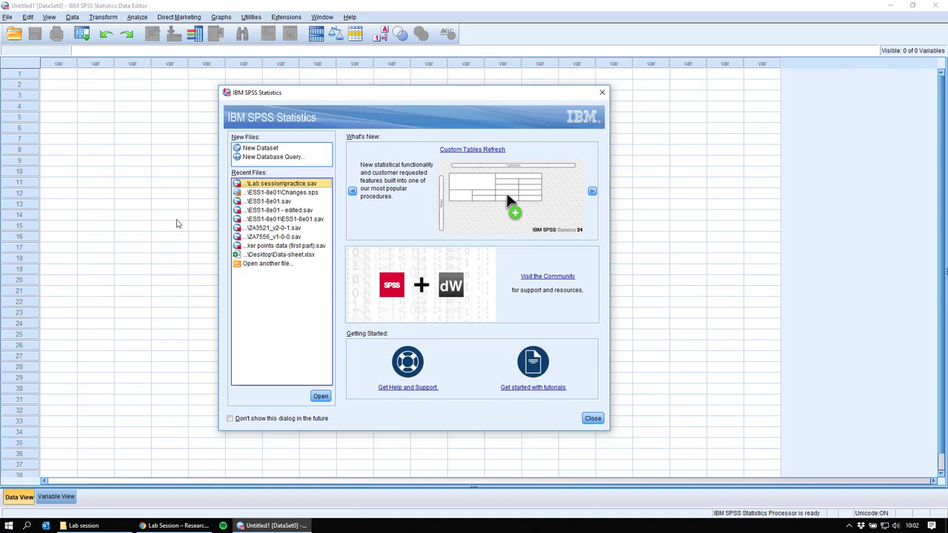
drag(323, 100, 340, 90)
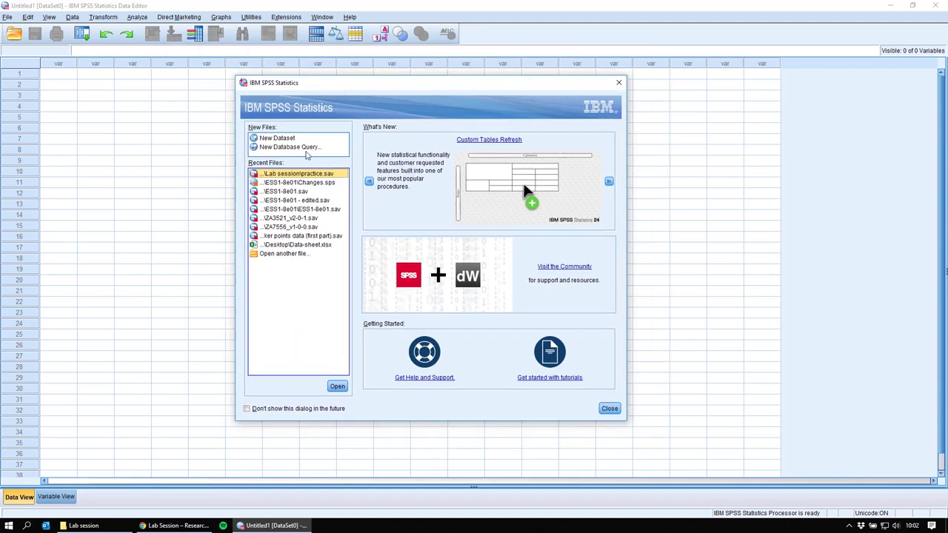
click(619, 82)
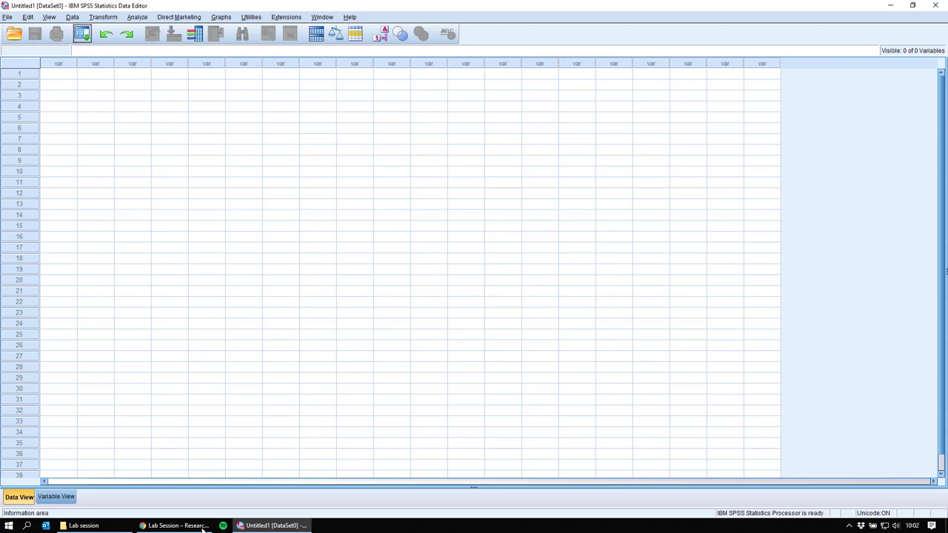
- Point out PRACTICE.SAV on the course page, and open practice.sav from the local Lab session folder in the SPSS Data Editor
click(179, 525)
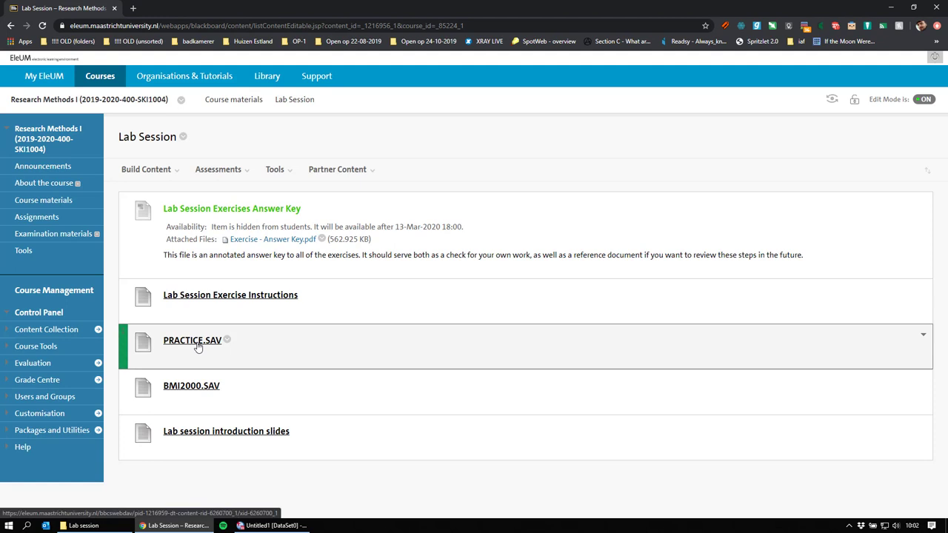
click(83, 526)
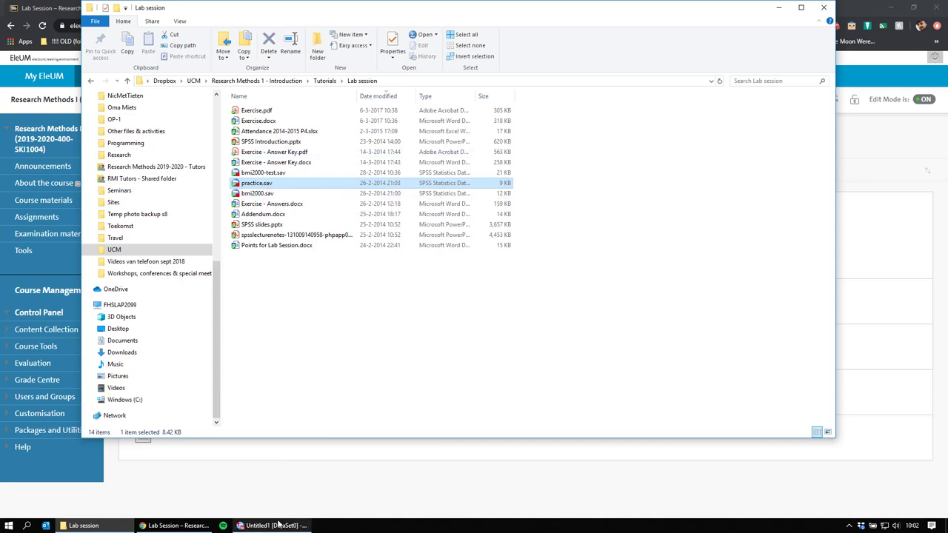
mouse_move(279, 524)
drag(280, 524, 440, 271)
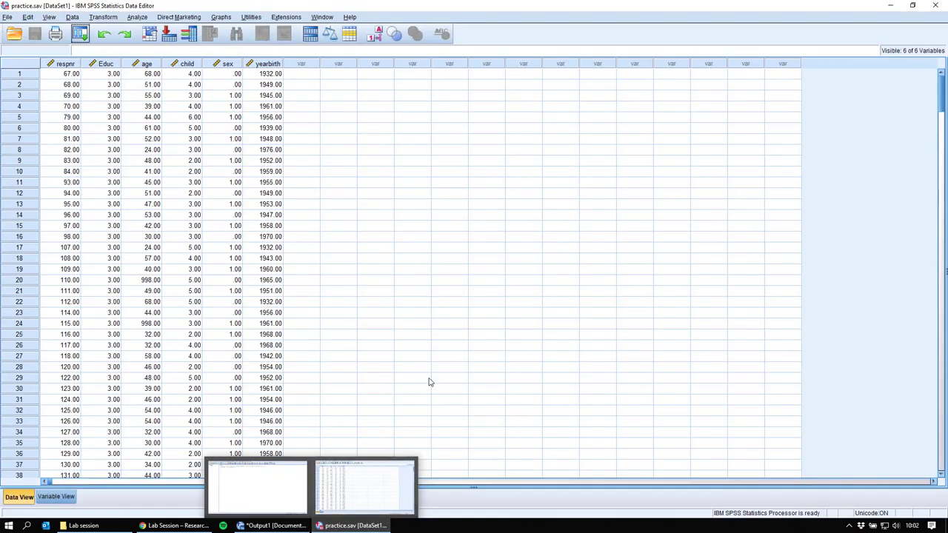
click(80, 117)
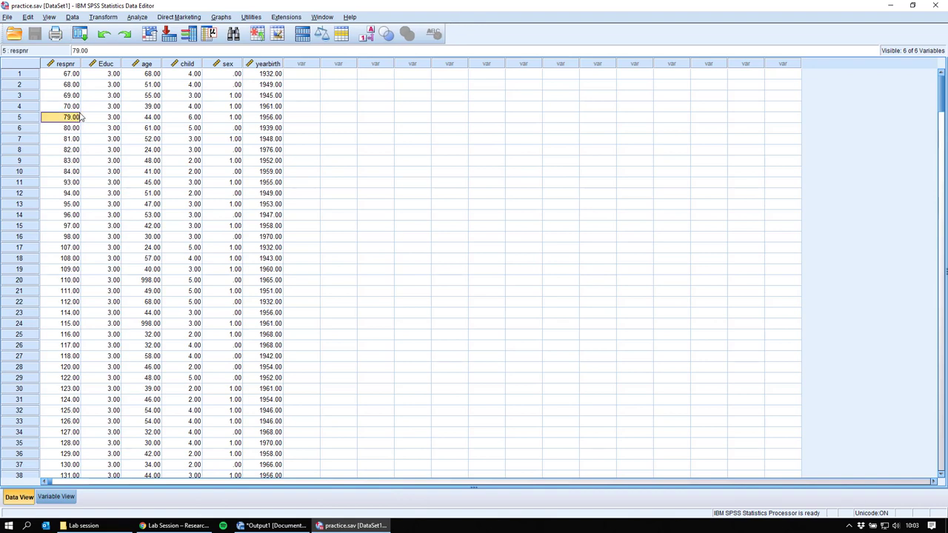
- Look at the Lab session data files in the Open Data dialog, and close it without opening one
click(7, 17)
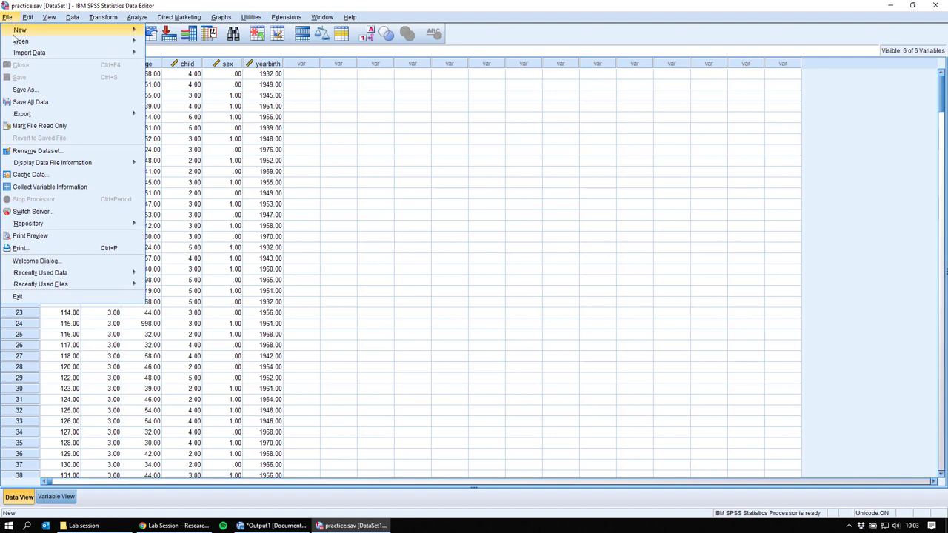
mouse_move(19, 43)
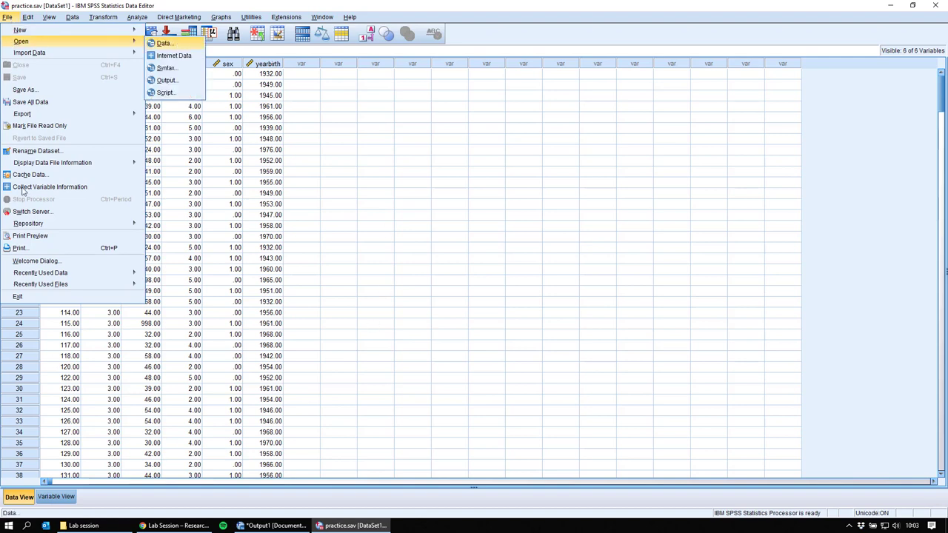
key(Return)
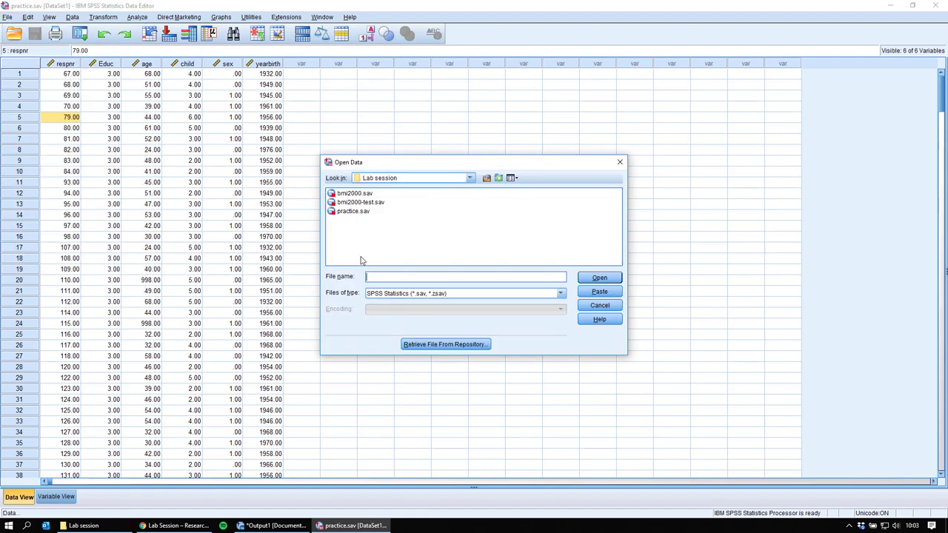
click(619, 162)
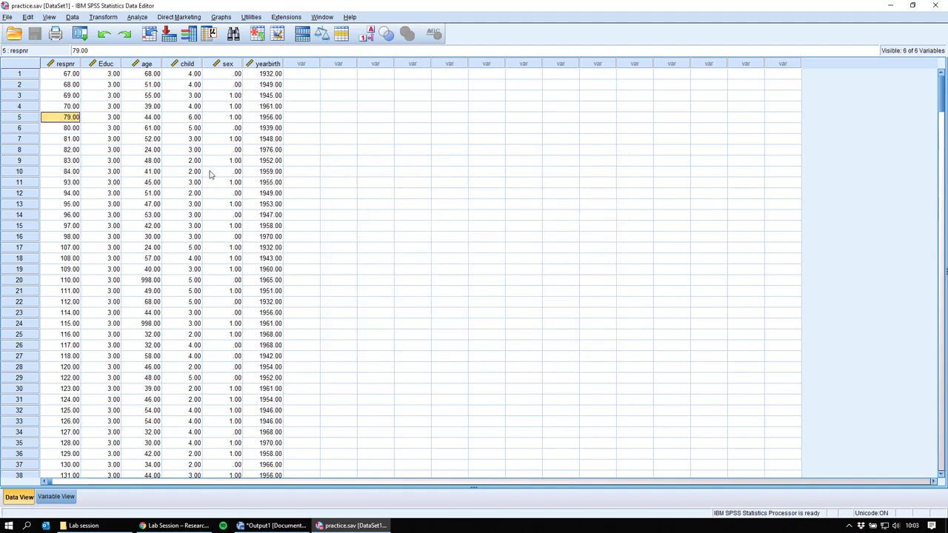
- Examine the practice.sav data block in Data View, highlighting the respnr, Educ, age and child columns as variables
drag(66, 84, 270, 422)
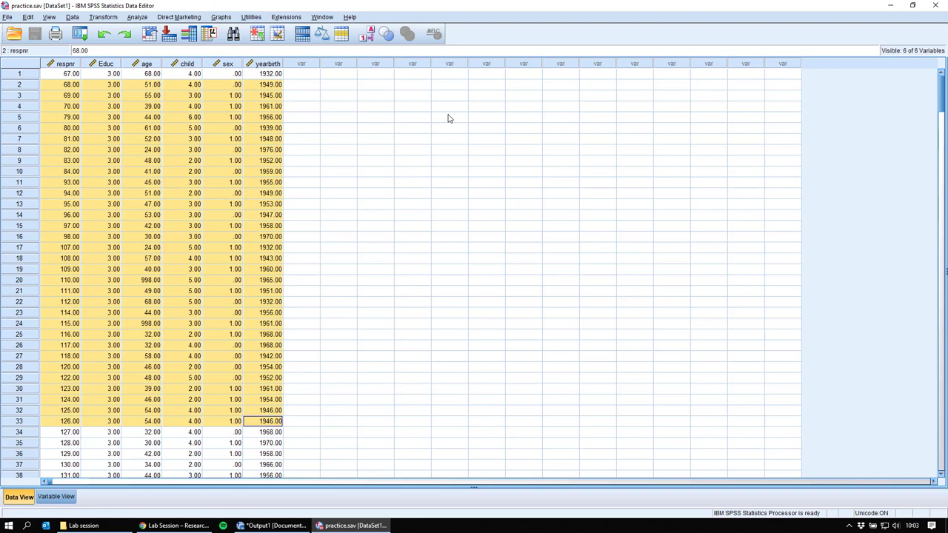
click(102, 143)
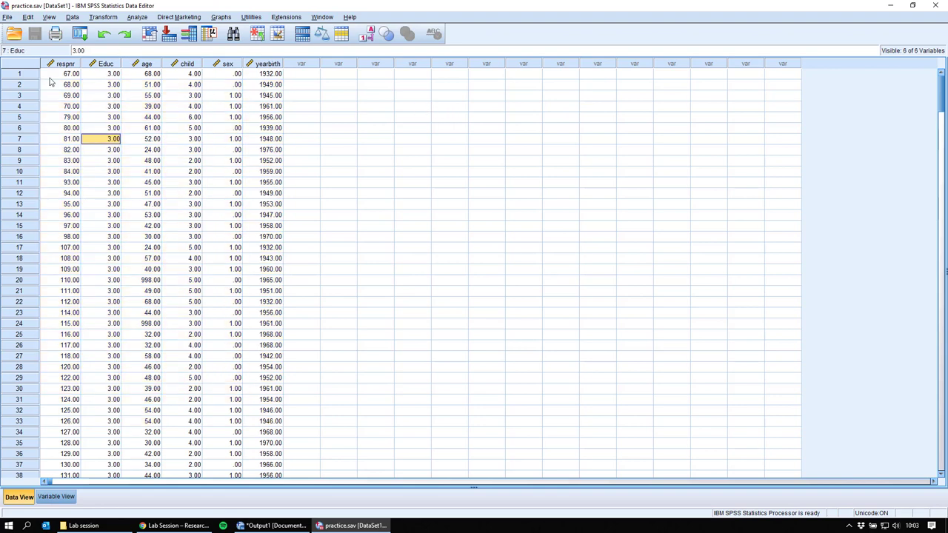
drag(60, 77, 63, 367)
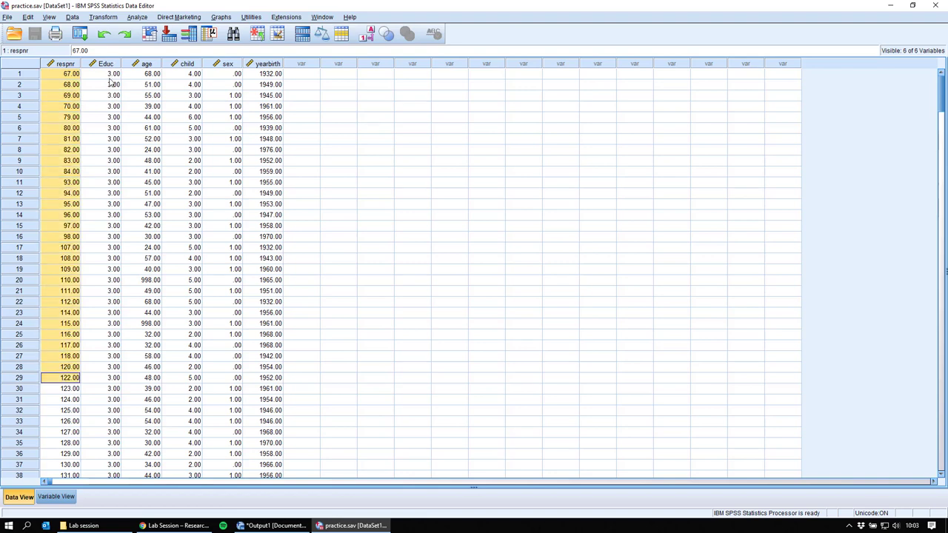
drag(111, 74, 106, 368)
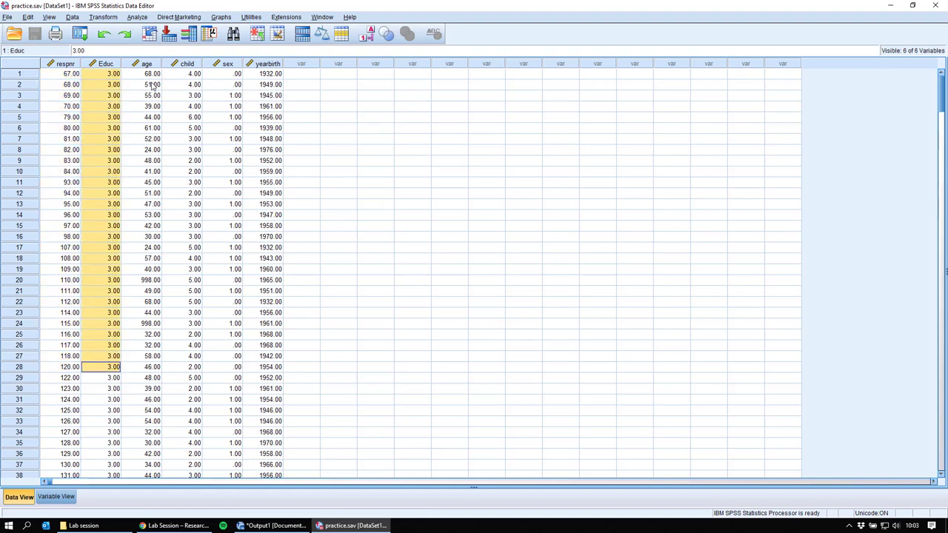
drag(151, 86, 145, 314)
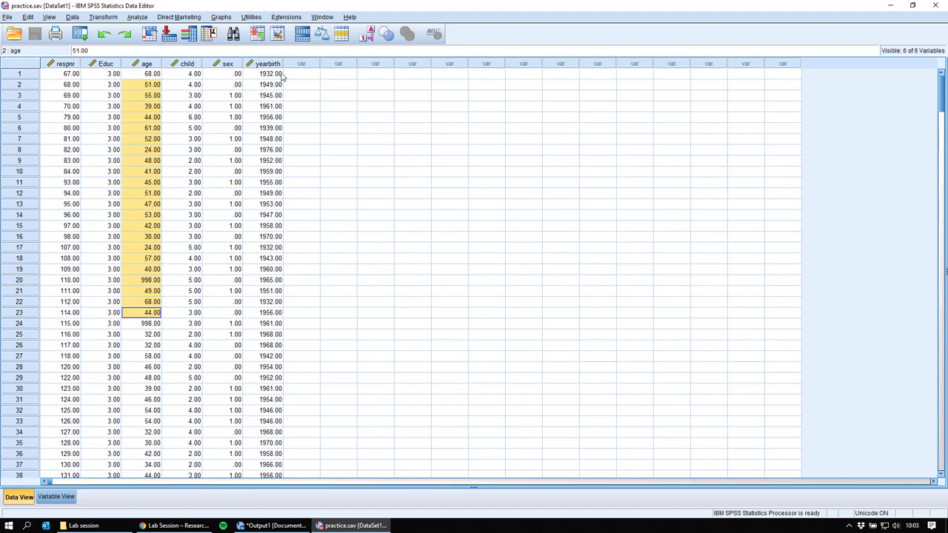
click(190, 139)
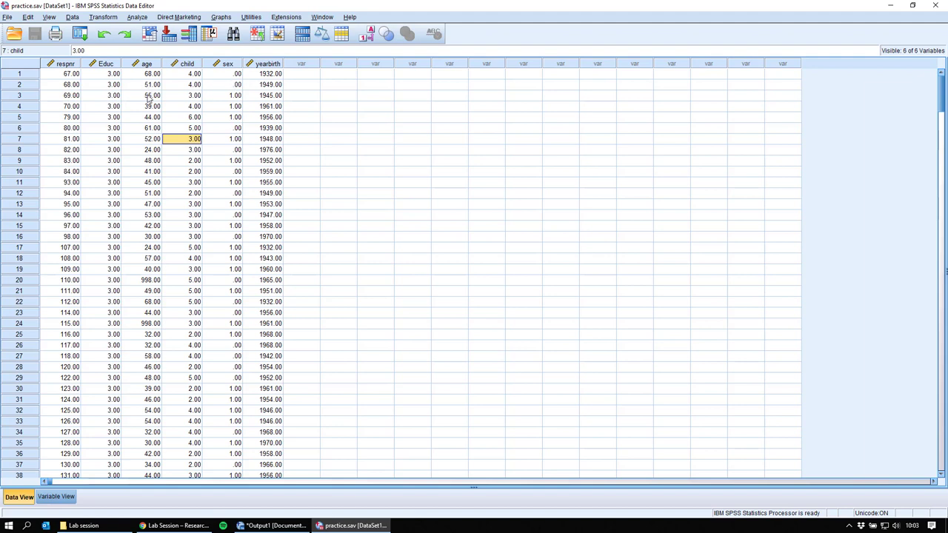
drag(148, 84, 181, 388)
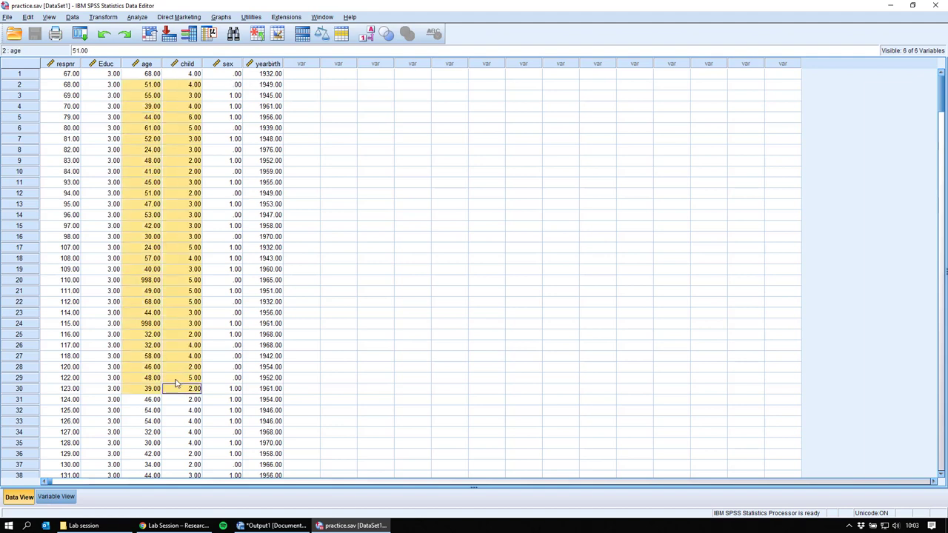
- Examine the rows as individual respondents, highlighting cases 16, 21 and 6, and inspect the age values of cases 15, 8 and 18
click(39, 194)
drag(66, 237, 274, 238)
drag(59, 290, 276, 296)
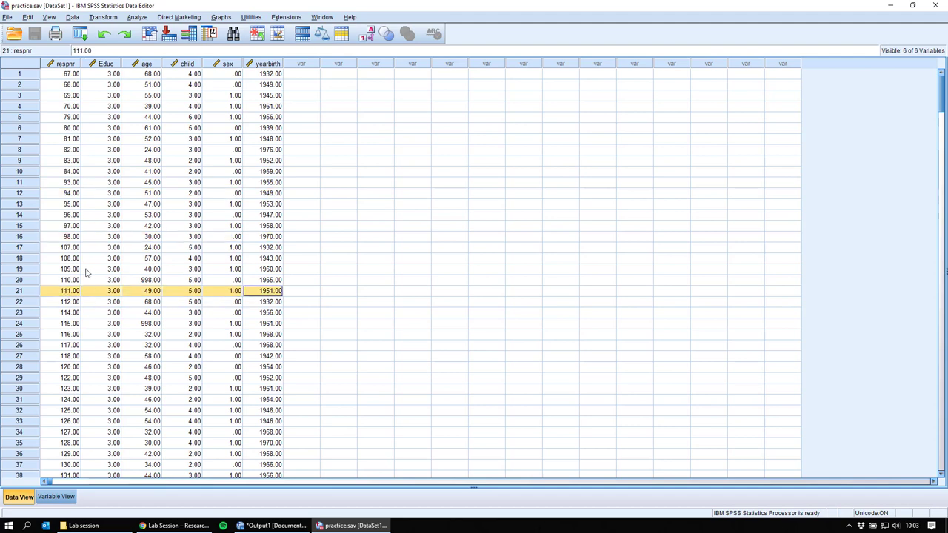
drag(69, 130, 271, 128)
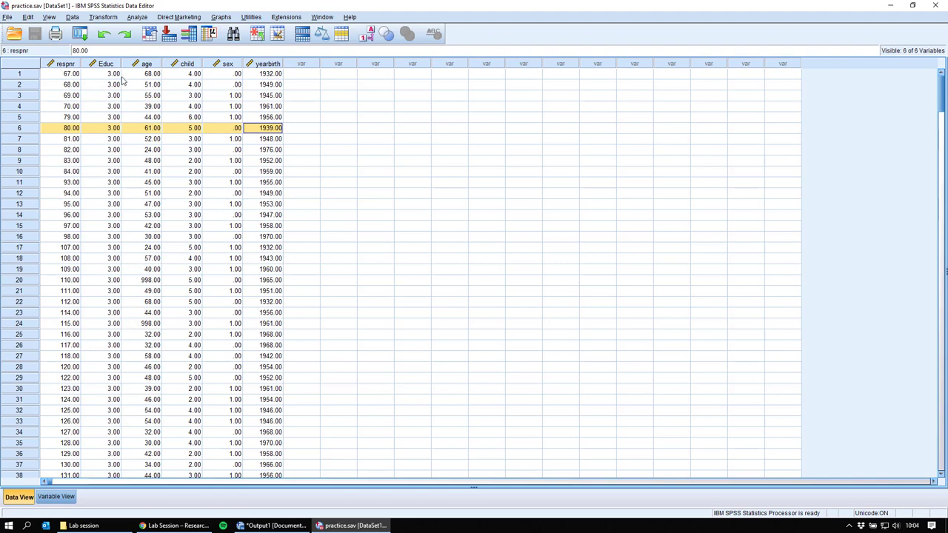
drag(151, 74, 243, 246)
drag(264, 190, 234, 279)
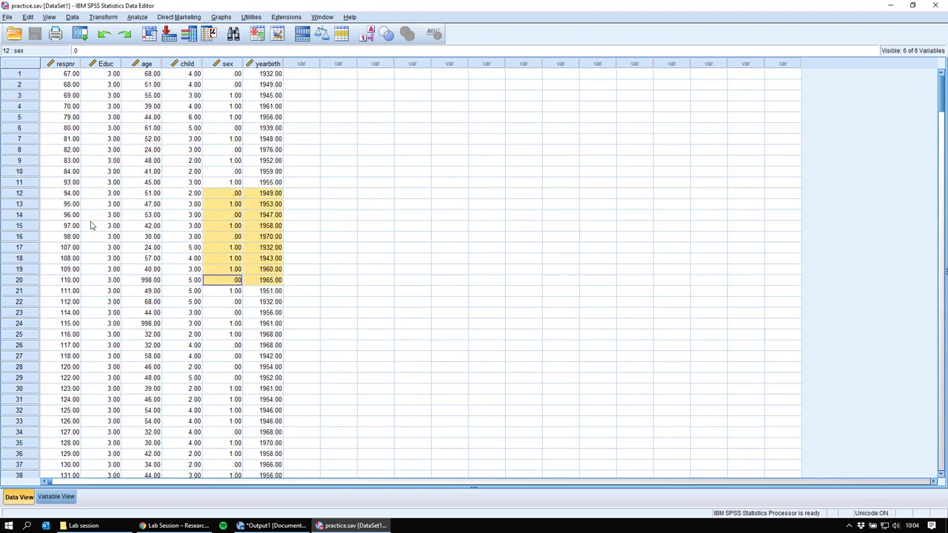
click(152, 228)
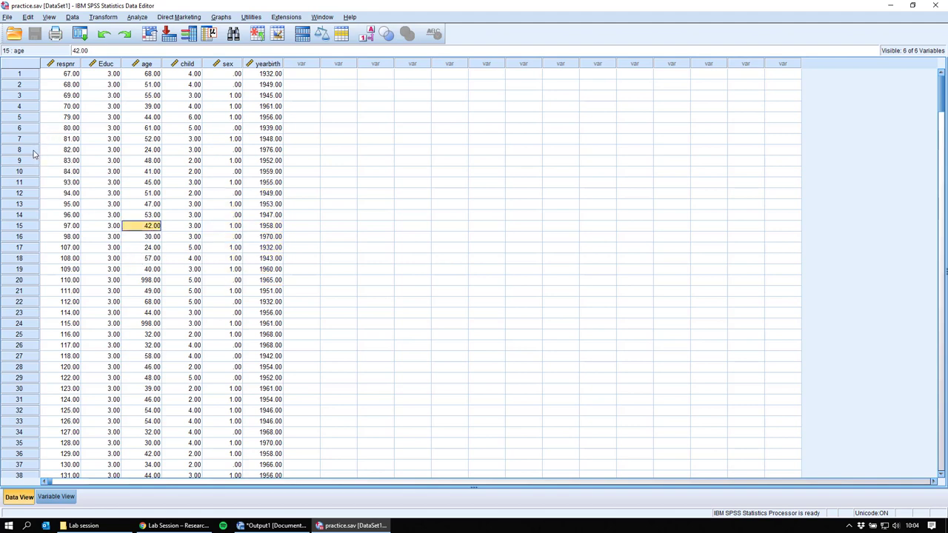
click(151, 151)
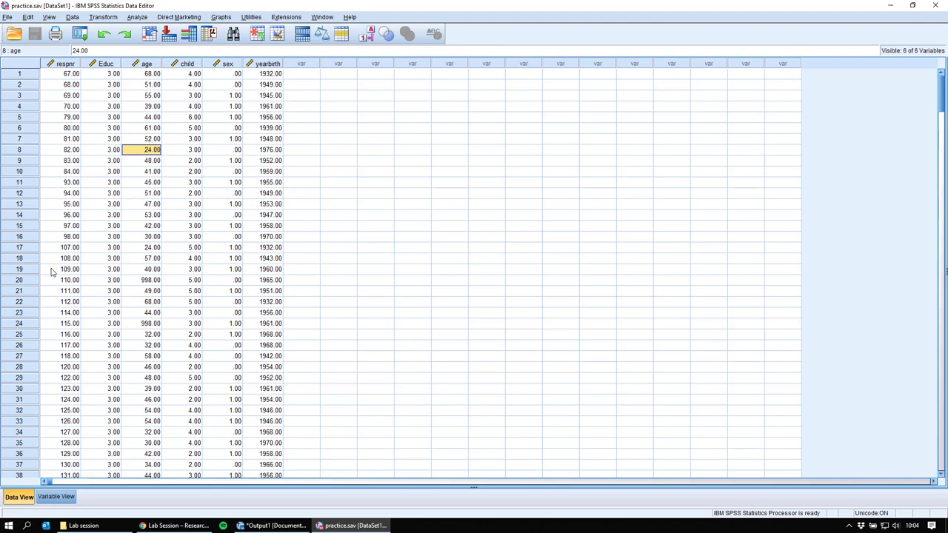
click(151, 259)
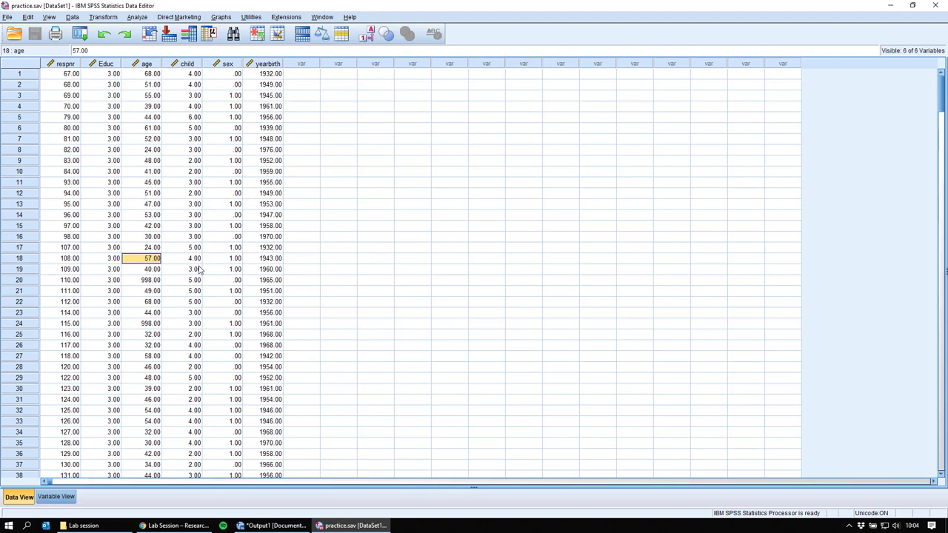
scroll(198, 270, down, 6)
scroll(195, 273, up, 6)
- Switch to Variable View, review the variable names from respnr to yearbirth, and return to Data View
click(65, 498)
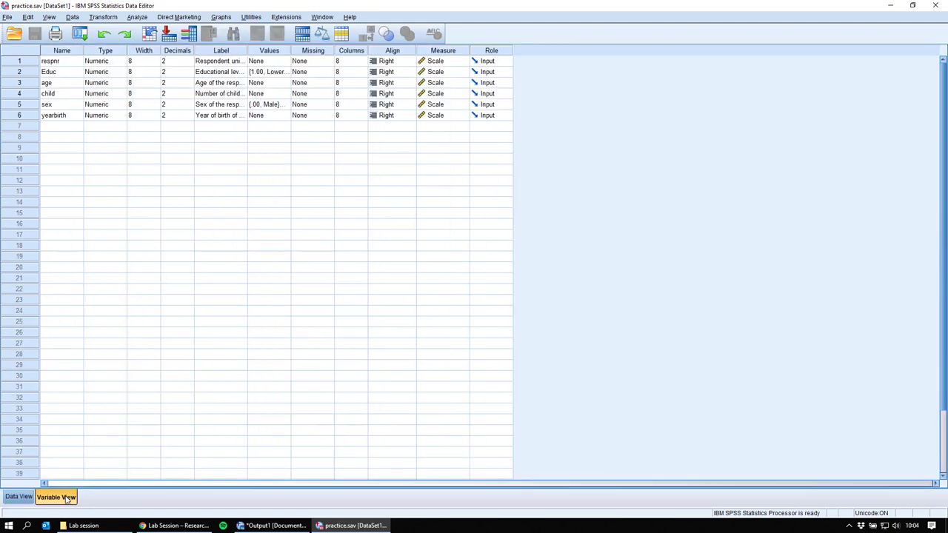
drag(78, 61, 68, 115)
click(63, 63)
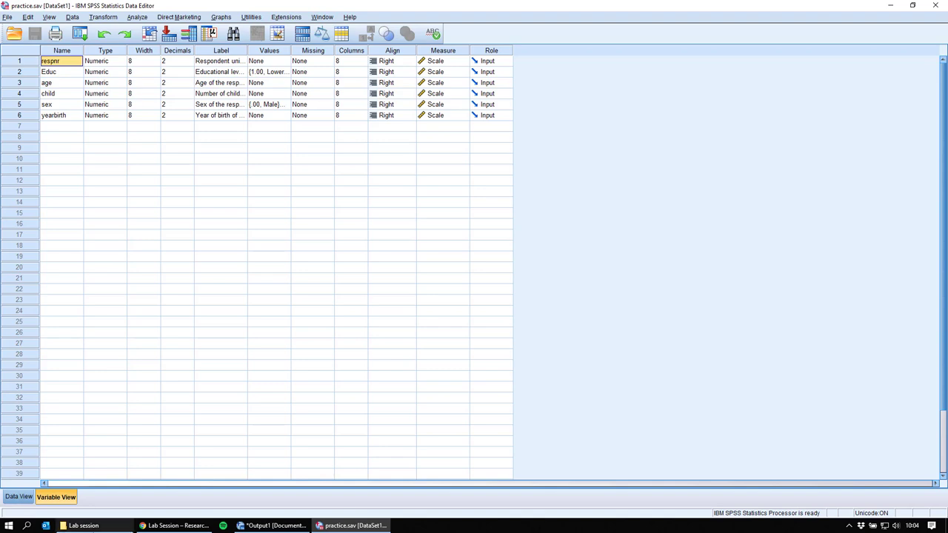
click(18, 497)
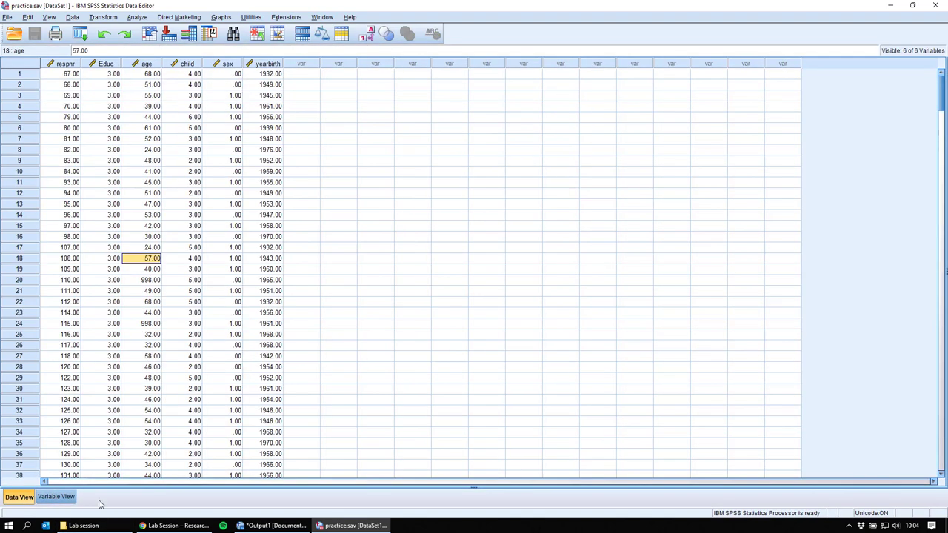
- Go back to Variable View and examine the Type column for all variables, selecting the Type cell of age
click(68, 499)
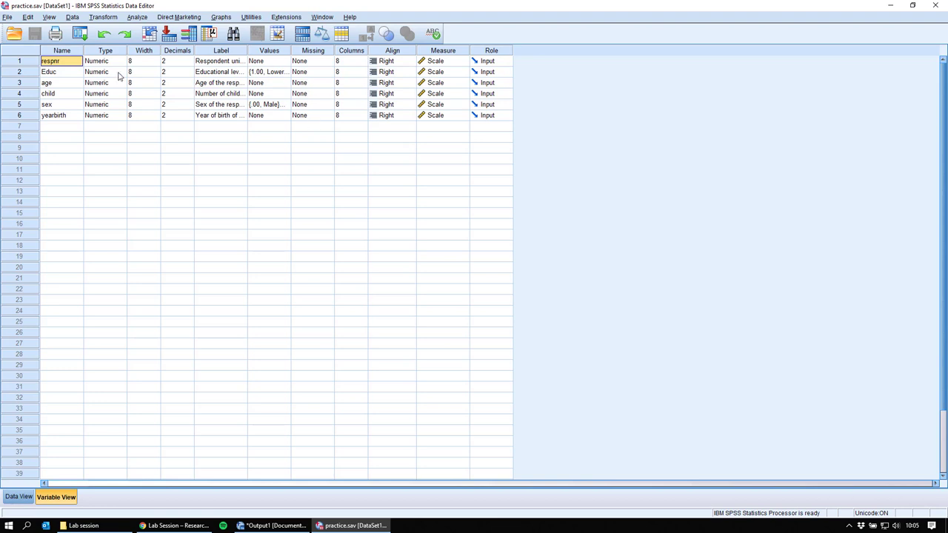
drag(113, 65, 114, 117)
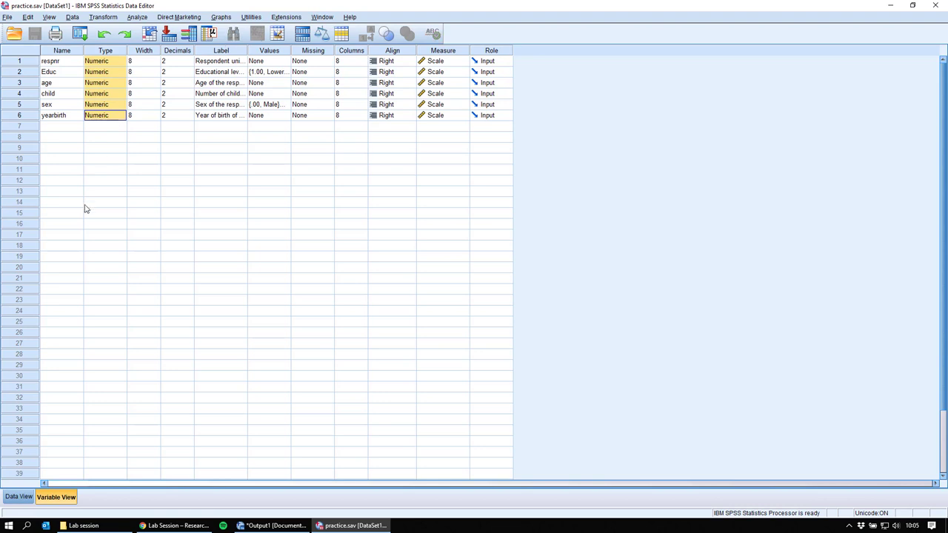
click(107, 84)
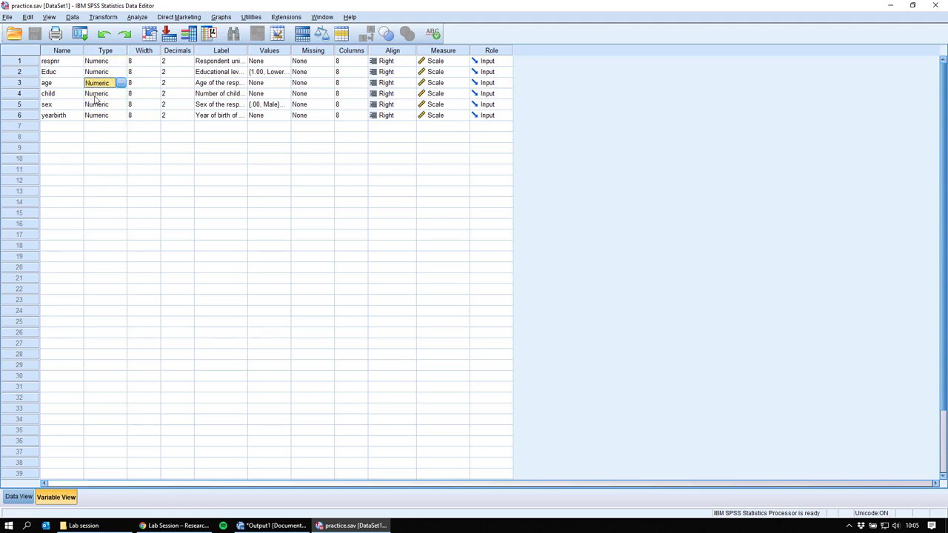
- Review the variable type options for age without changing them, and highlight the Width and Decimals columns from Educ downward
click(120, 83)
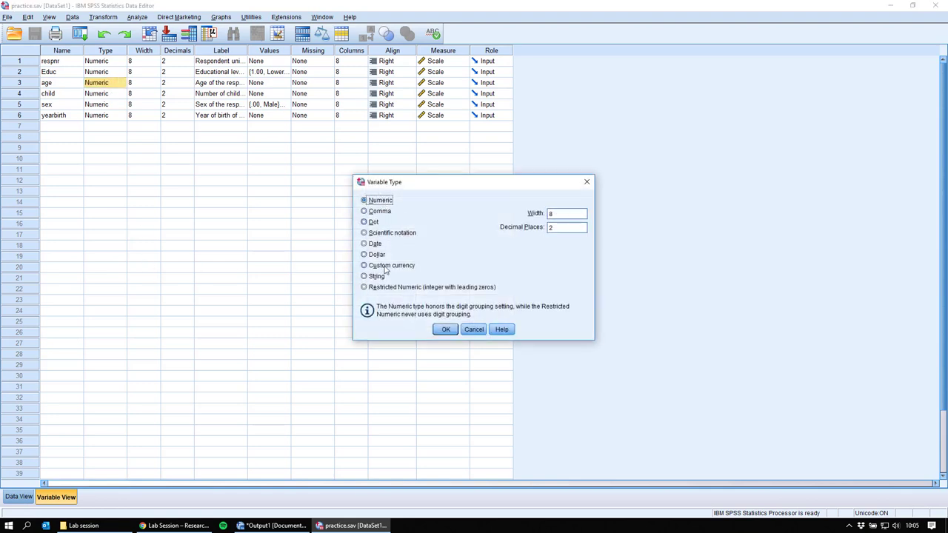
click(474, 332)
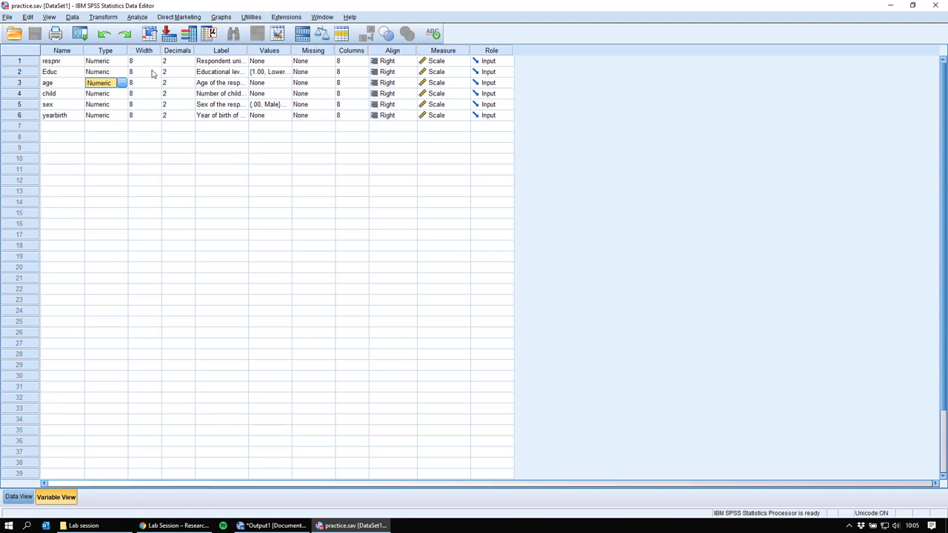
drag(144, 72, 148, 126)
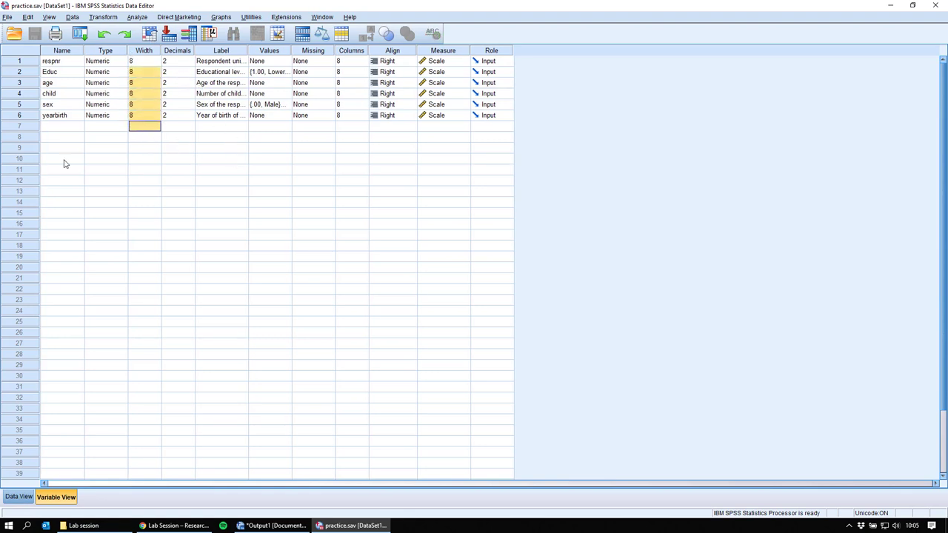
drag(180, 71, 182, 126)
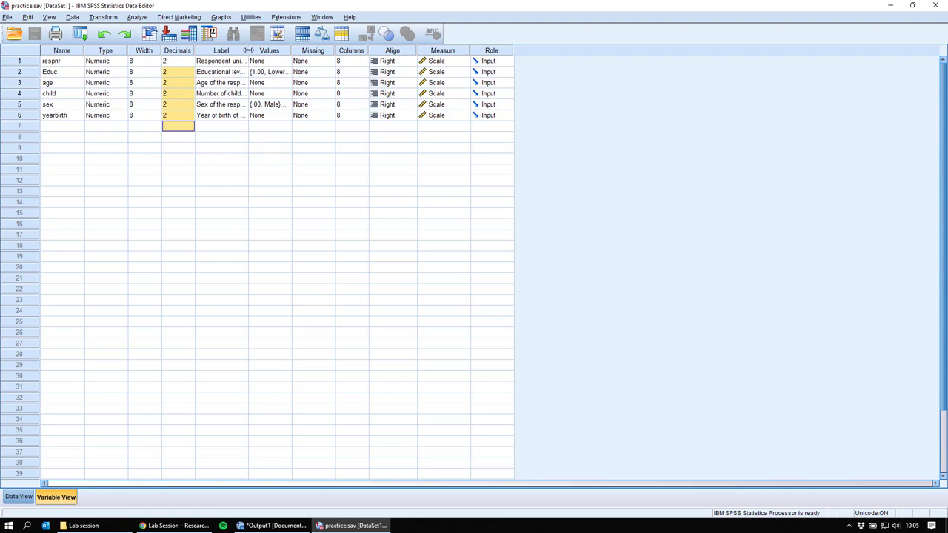
- Widen the Label column to show the full labels, and compare the names age and child with their labels
drag(248, 50, 385, 50)
click(322, 72)
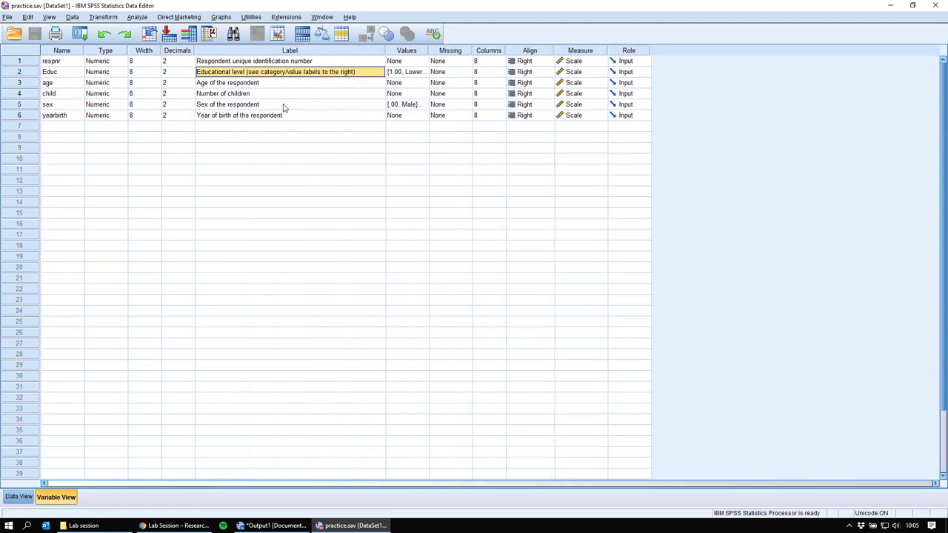
click(69, 83)
click(215, 84)
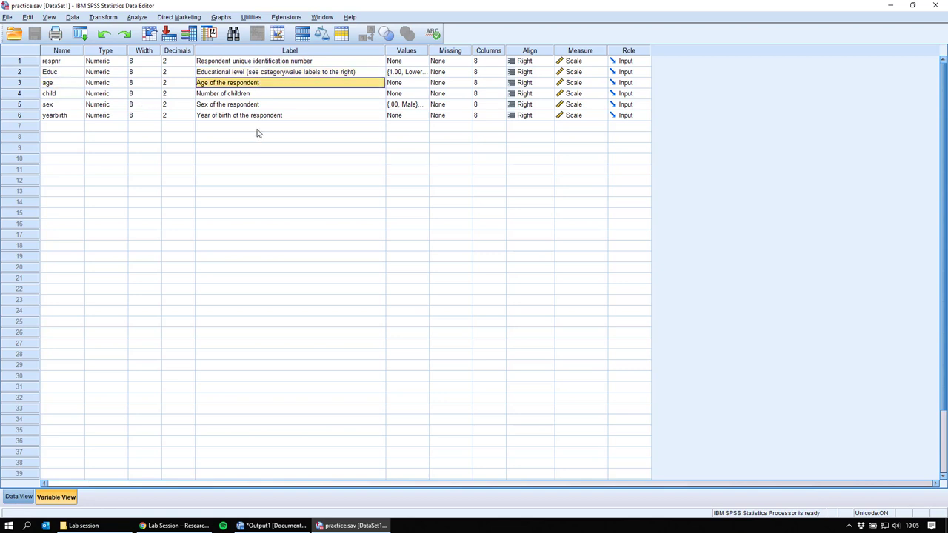
click(61, 94)
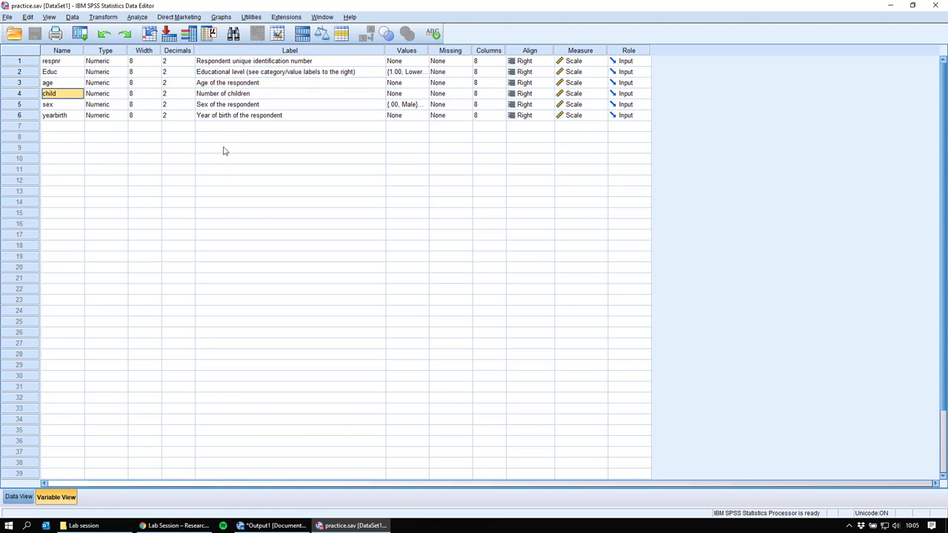
click(278, 96)
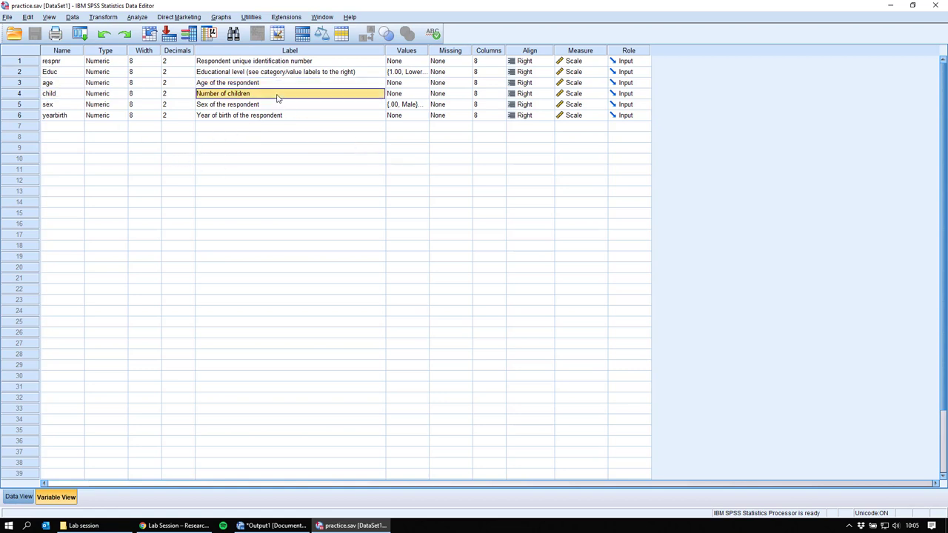
- Compare the names sex and respnr with their labels, and highlight the labels from Educ downward
click(87, 110)
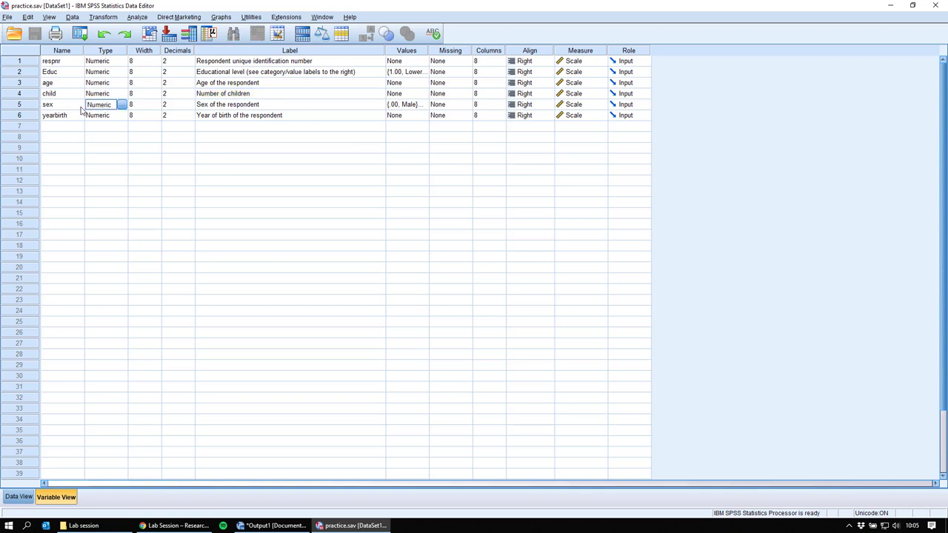
click(74, 109)
click(246, 109)
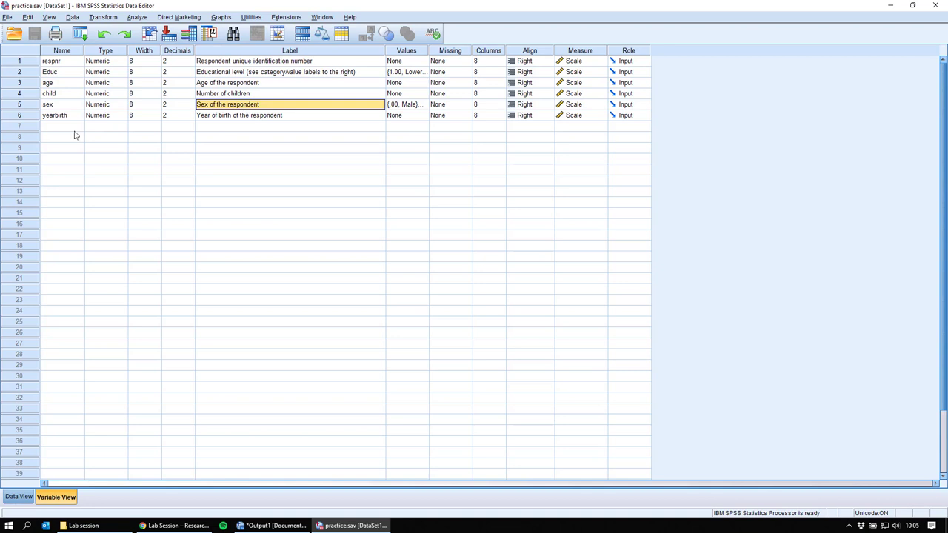
click(76, 63)
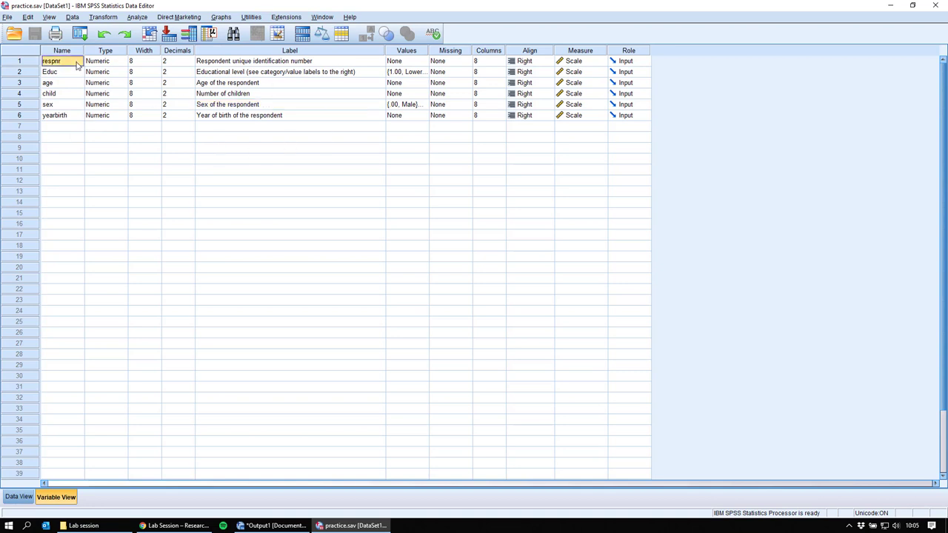
click(297, 65)
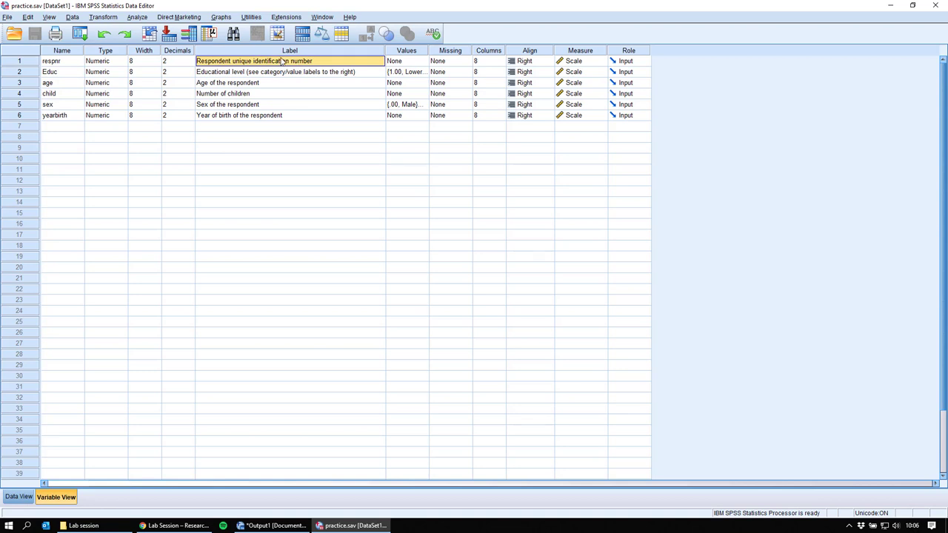
drag(287, 70, 285, 126)
click(293, 107)
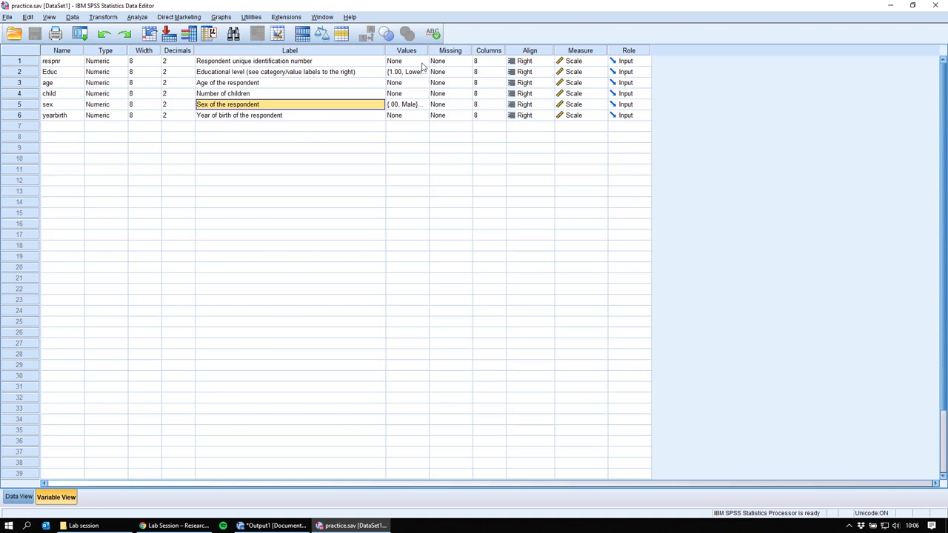
- Widen and highlight the Values column, and point out the Educ and sex variables
drag(428, 50, 435, 124)
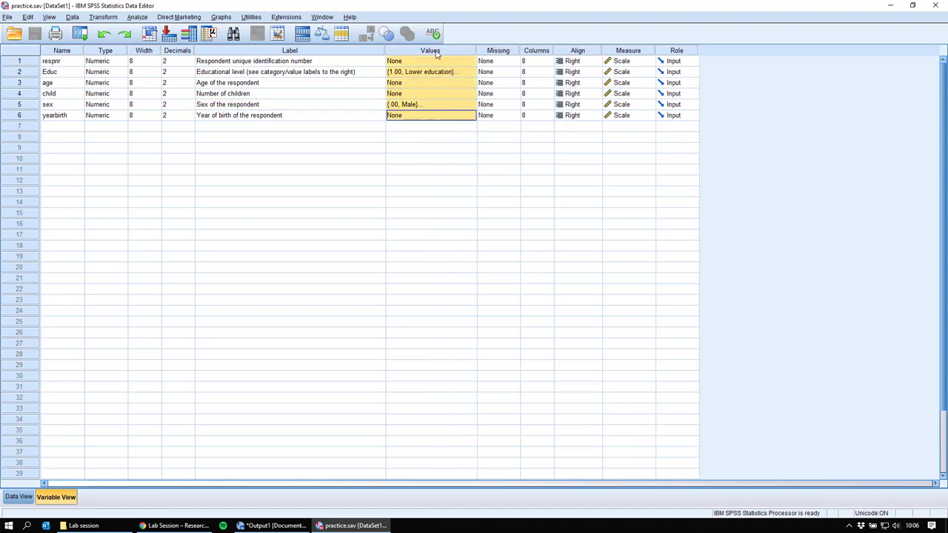
click(343, 83)
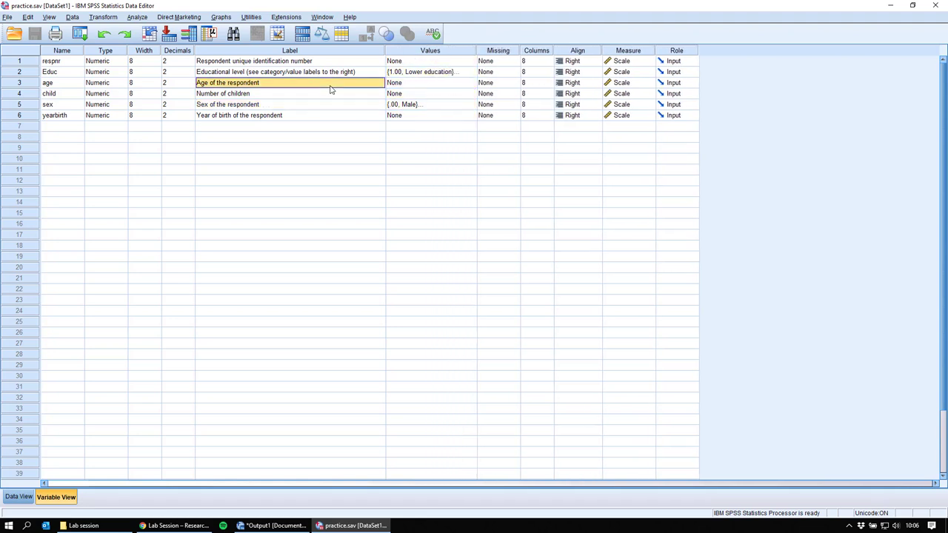
click(64, 73)
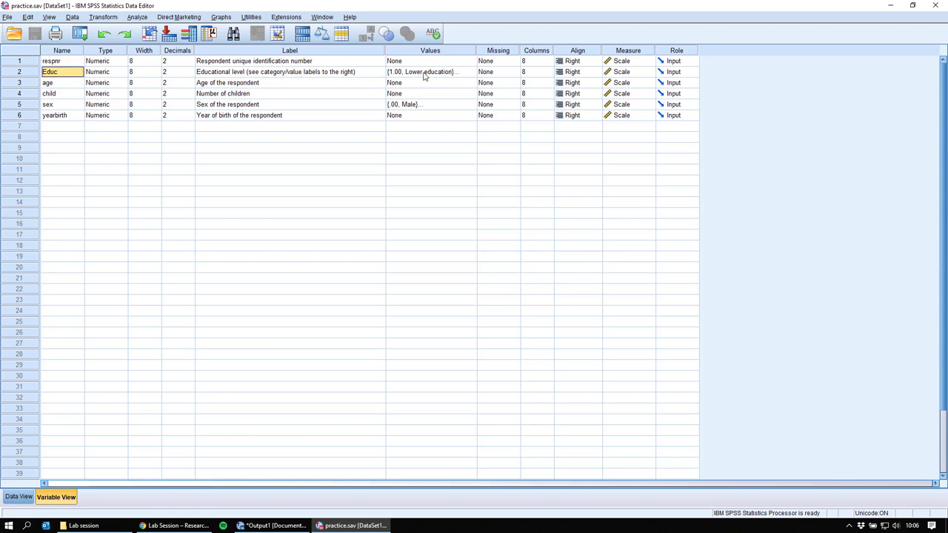
click(329, 107)
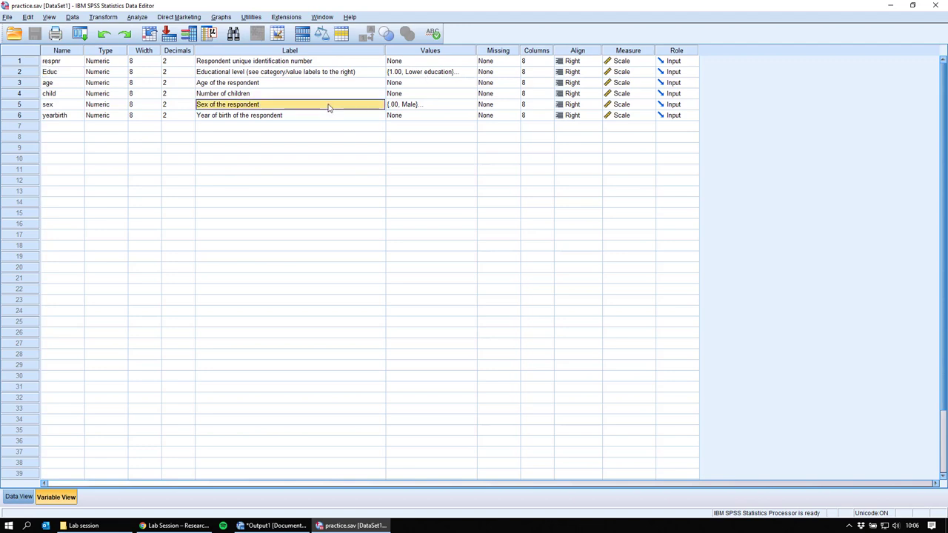
- Switch to Data View and examine the codes in the sex column, starting with cases 2 and 3
click(18, 497)
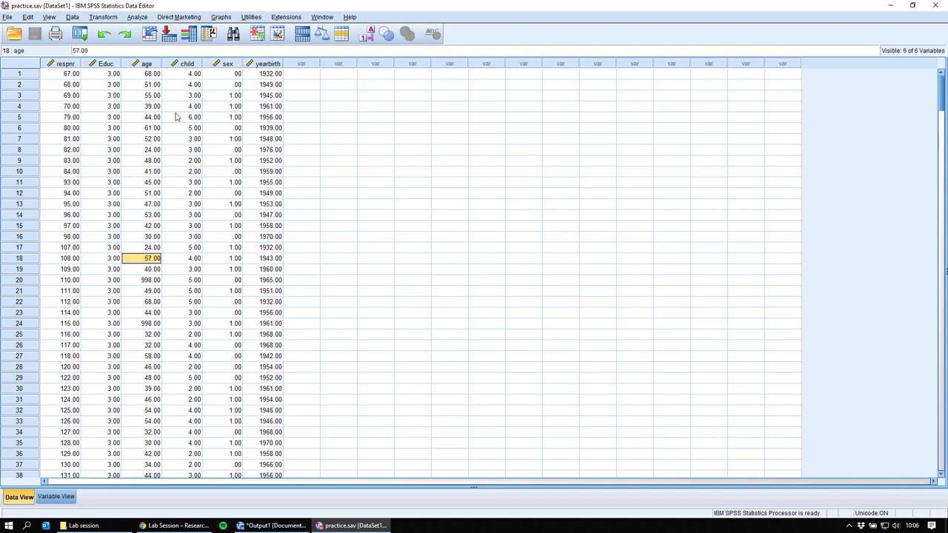
drag(235, 84, 235, 108)
click(234, 86)
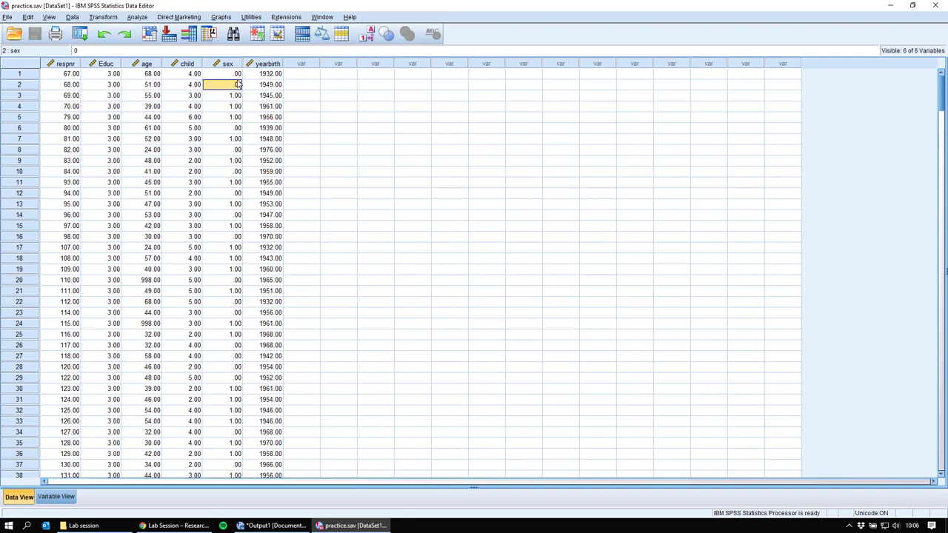
click(237, 95)
scroll(226, 301, down, 20)
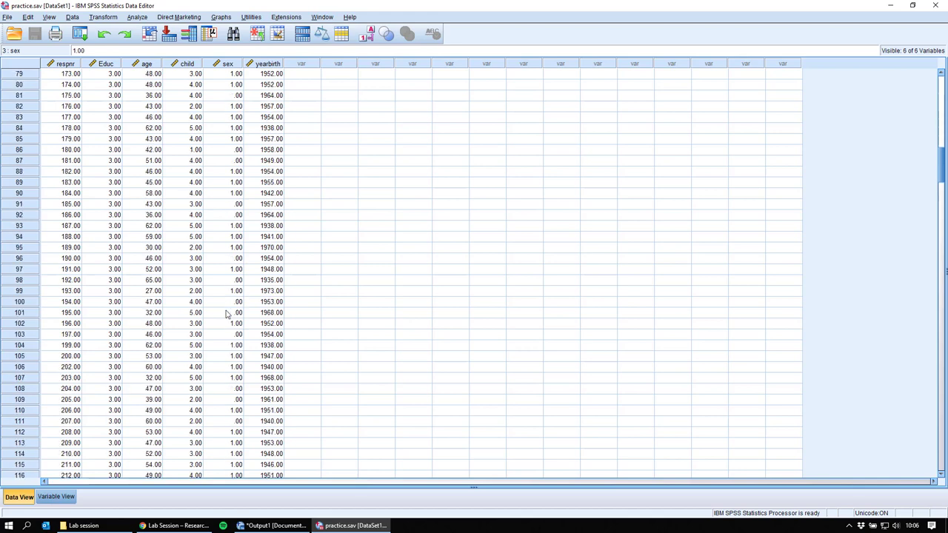
scroll(226, 301, down, 5)
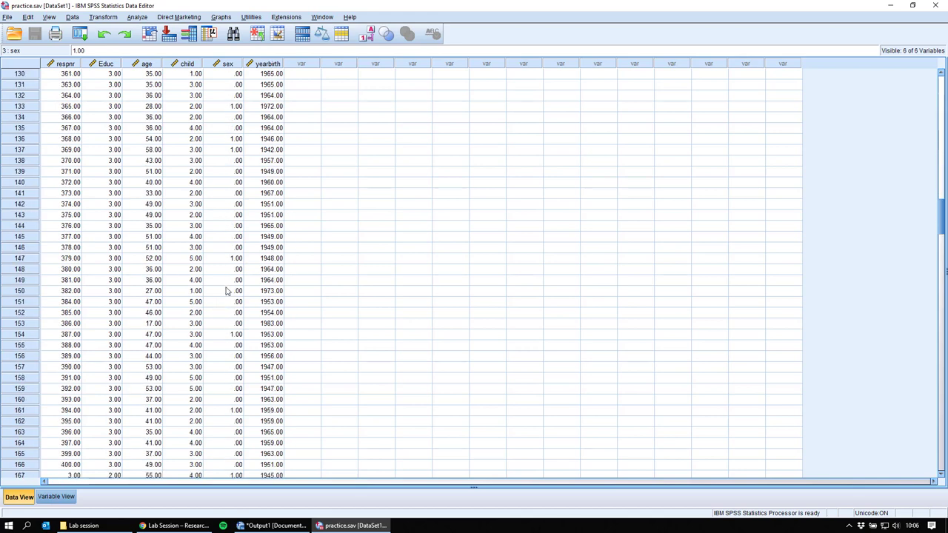
scroll(227, 291, down, 14)
scroll(229, 274, up, 20)
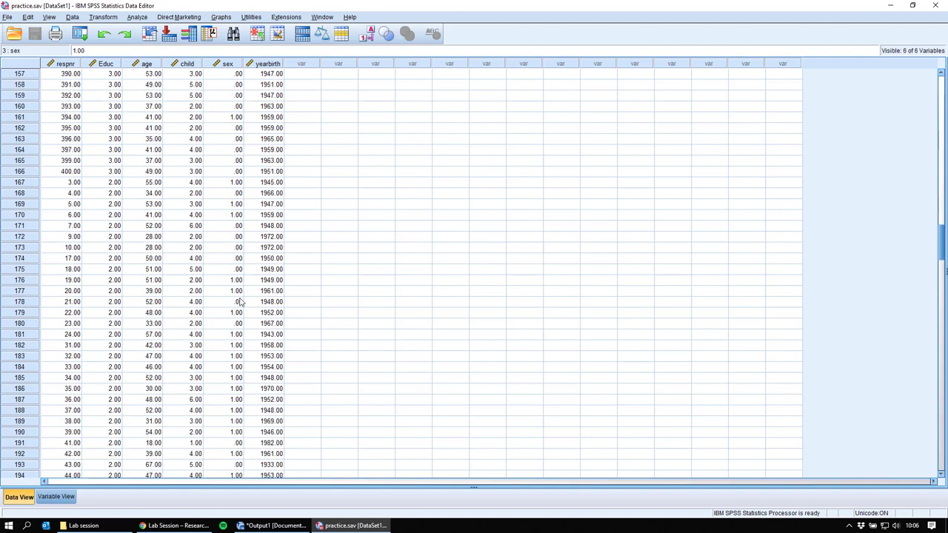
scroll(230, 274, up, 16)
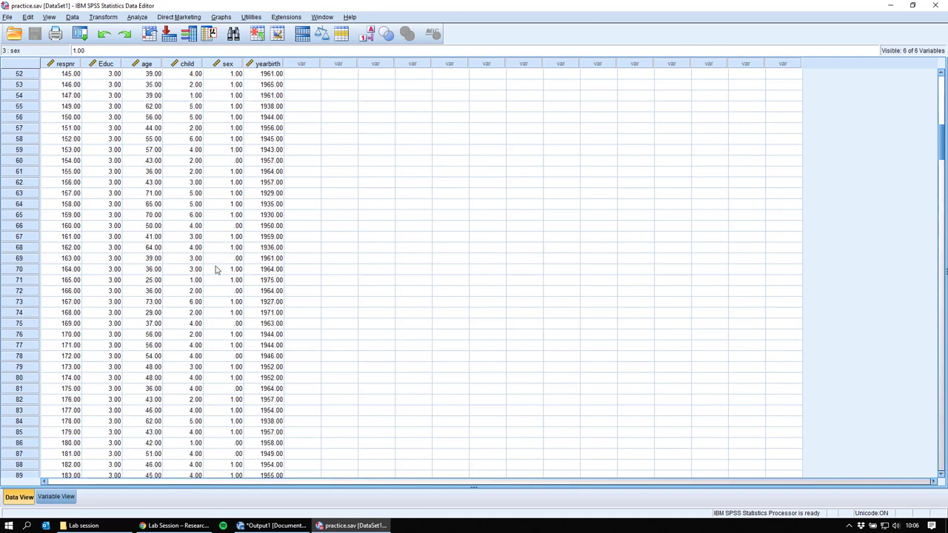
- Return to Variable View and inspect the Values cells of child and sex, leaving the one for sex selected
click(56, 497)
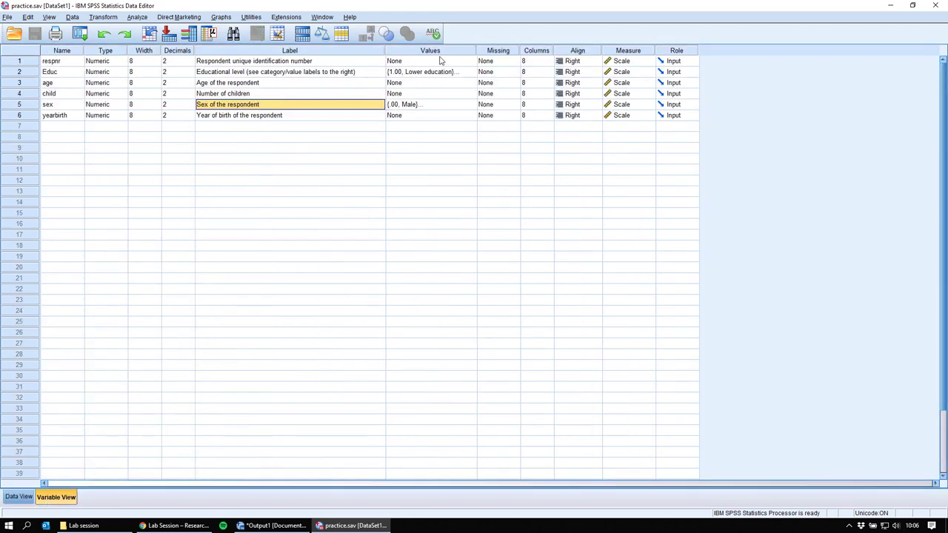
click(411, 108)
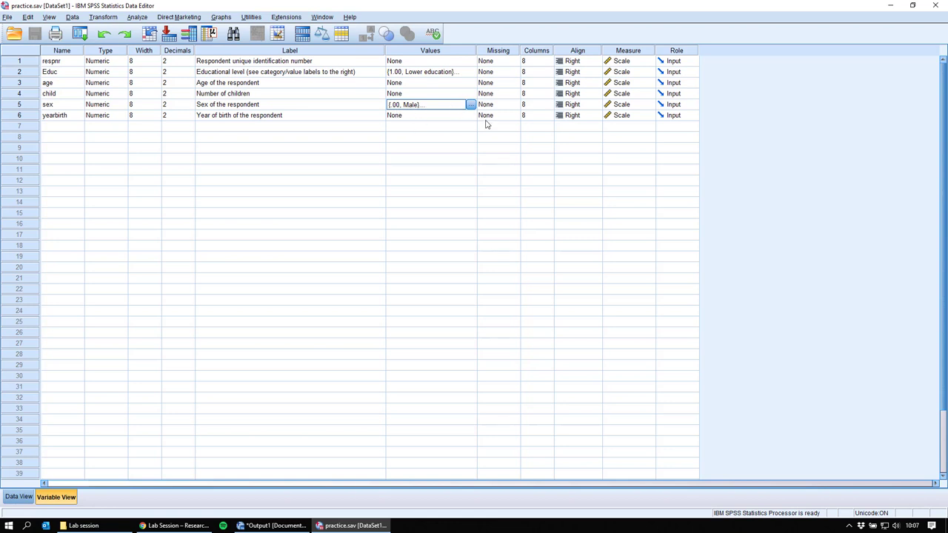
key(Up)
key(Up)
key(Up)
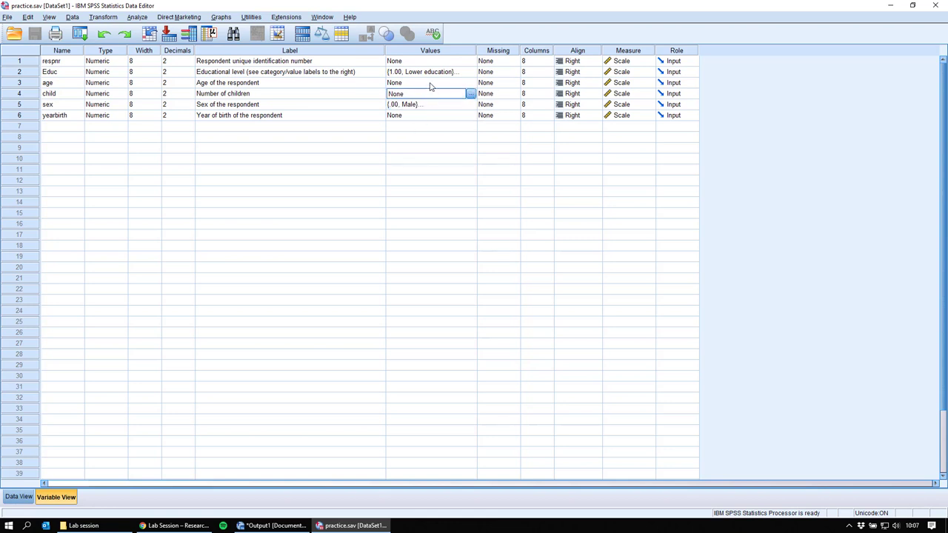
click(419, 107)
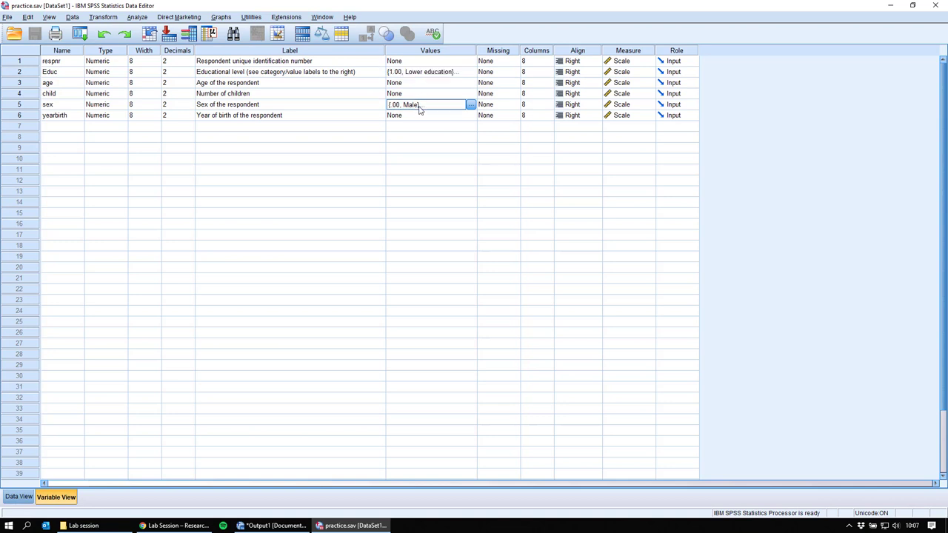
- Open the value labels of sex, examine the Male and Female entries, and close the dialog without changes
click(471, 104)
drag(454, 190, 382, 134)
click(377, 191)
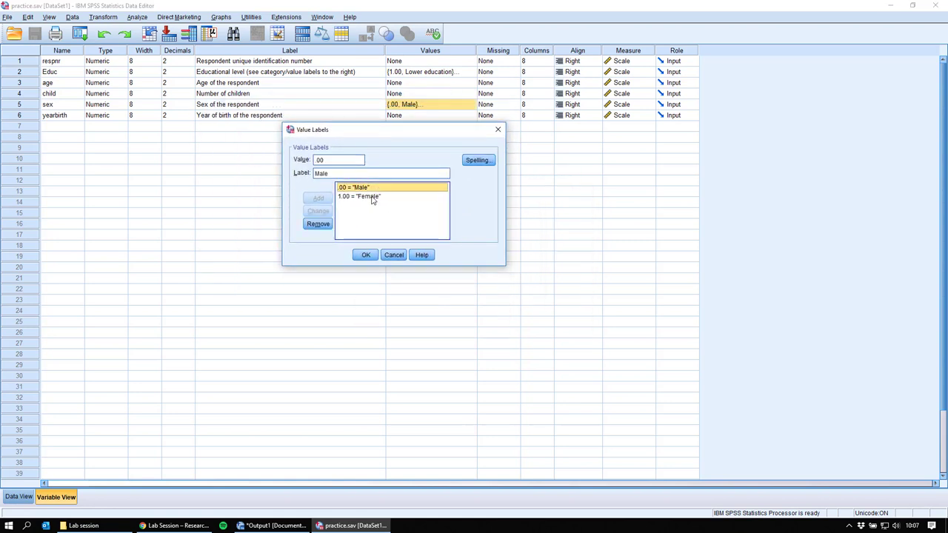
click(372, 197)
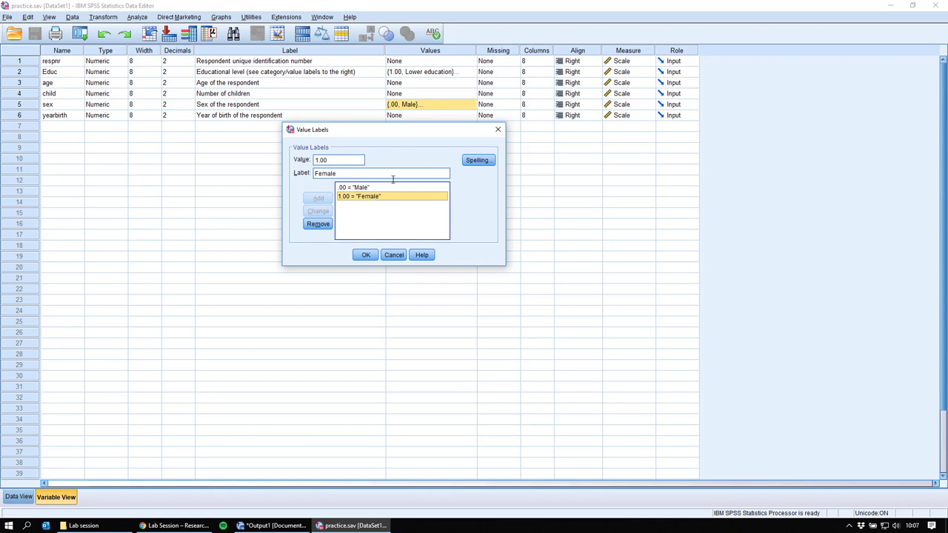
click(393, 254)
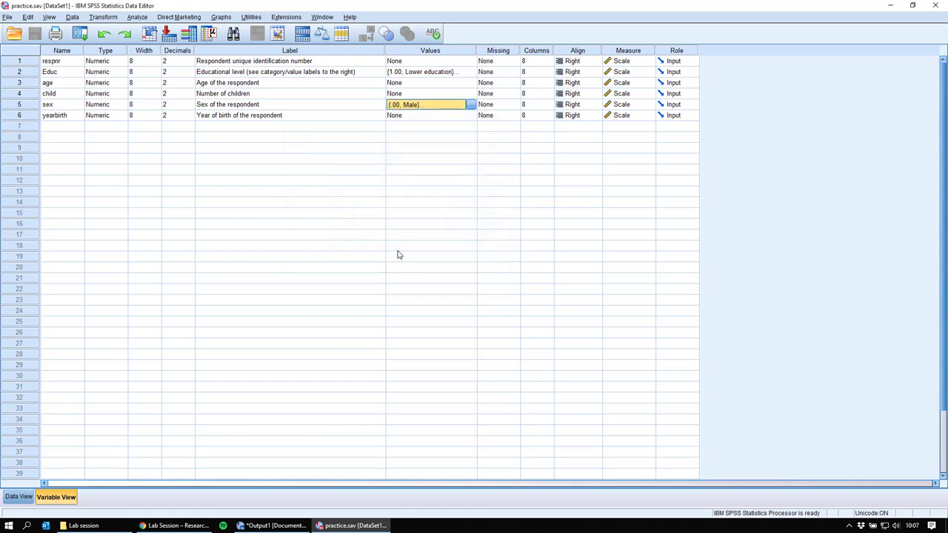
- Inspect the Values cell of age, and compare the ages of cases 58 to 75 with the sex code of case 65 in Data View
click(261, 86)
click(435, 83)
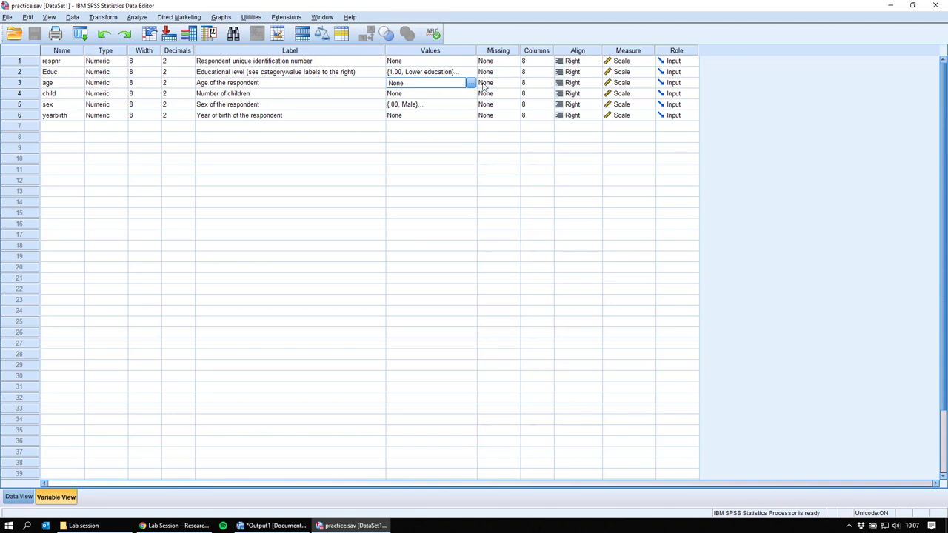
click(20, 500)
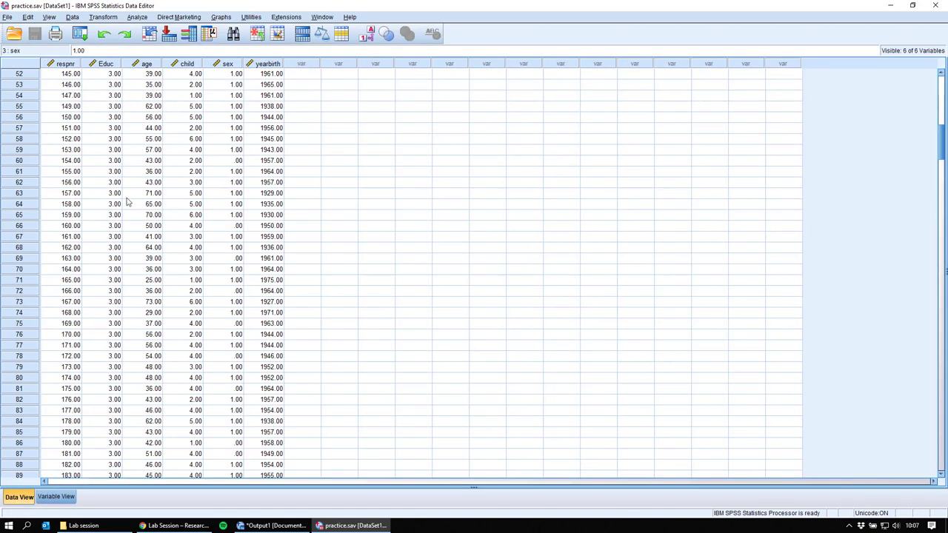
drag(148, 139, 147, 329)
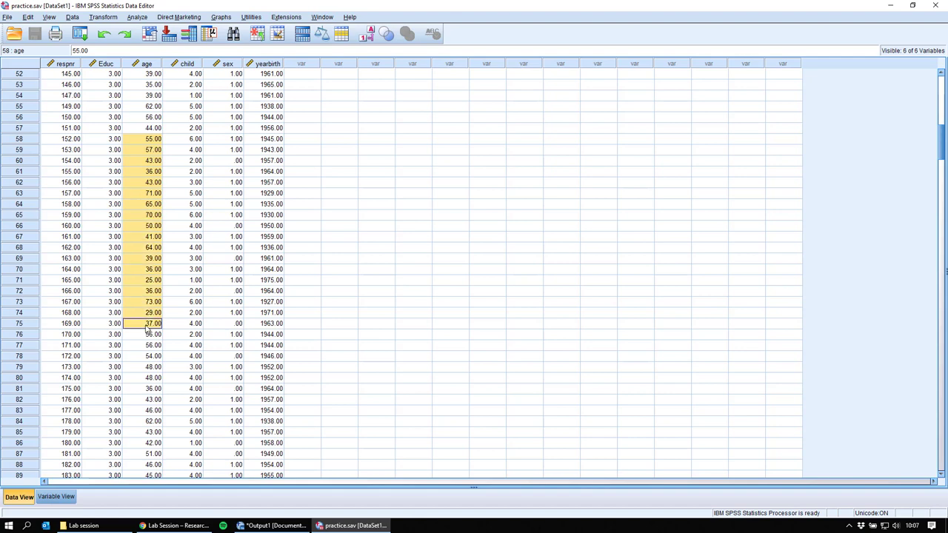
click(155, 225)
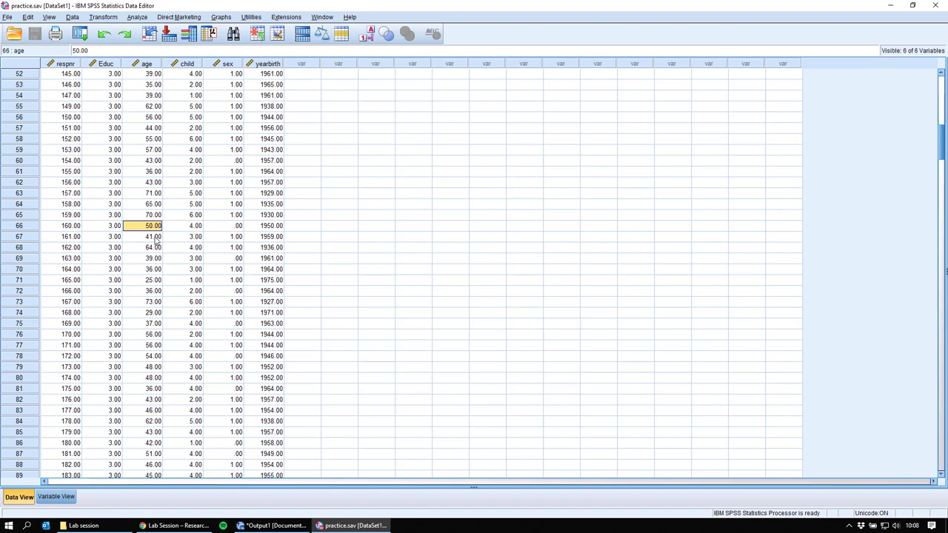
click(234, 217)
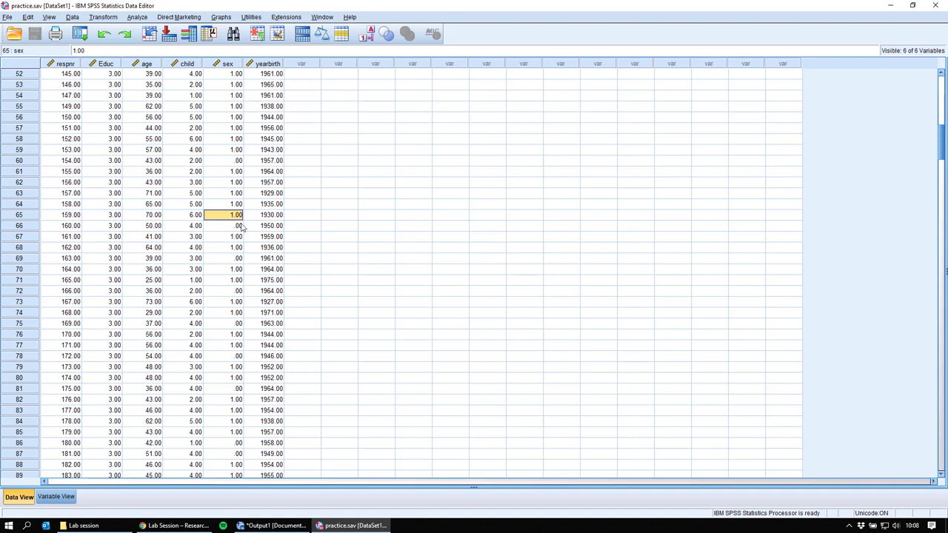
- Compare the sex code of case 66 and the age of case 64 with the years of birth of cases 59 to 69
click(239, 226)
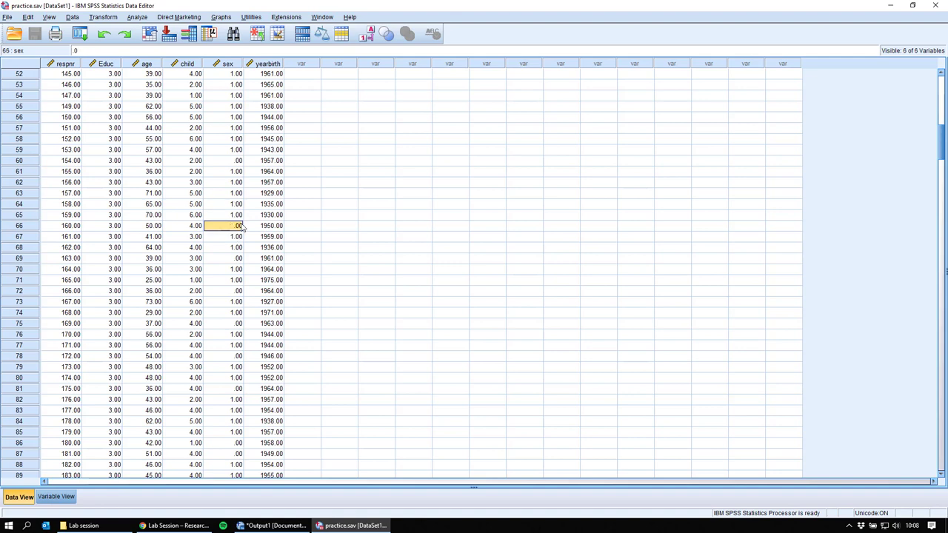
click(145, 222)
click(152, 204)
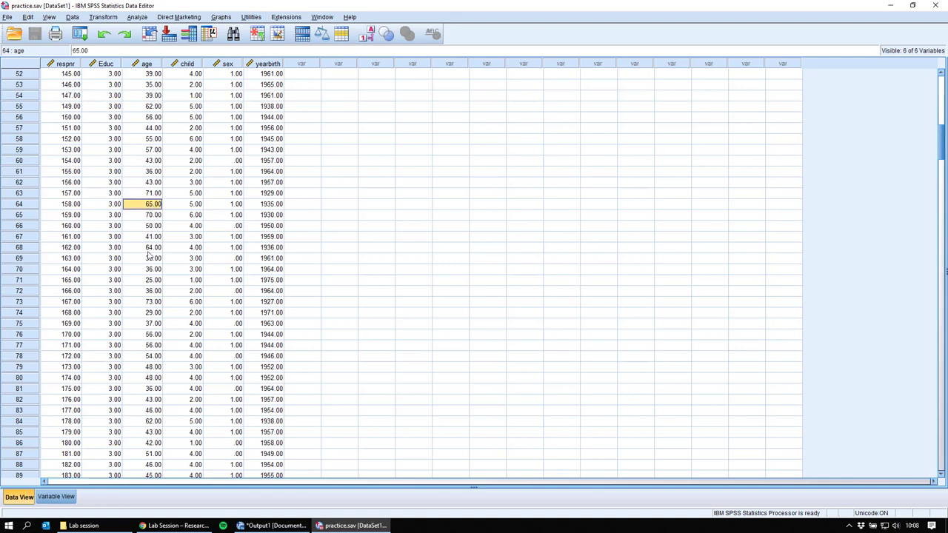
click(273, 151)
click(270, 184)
click(266, 258)
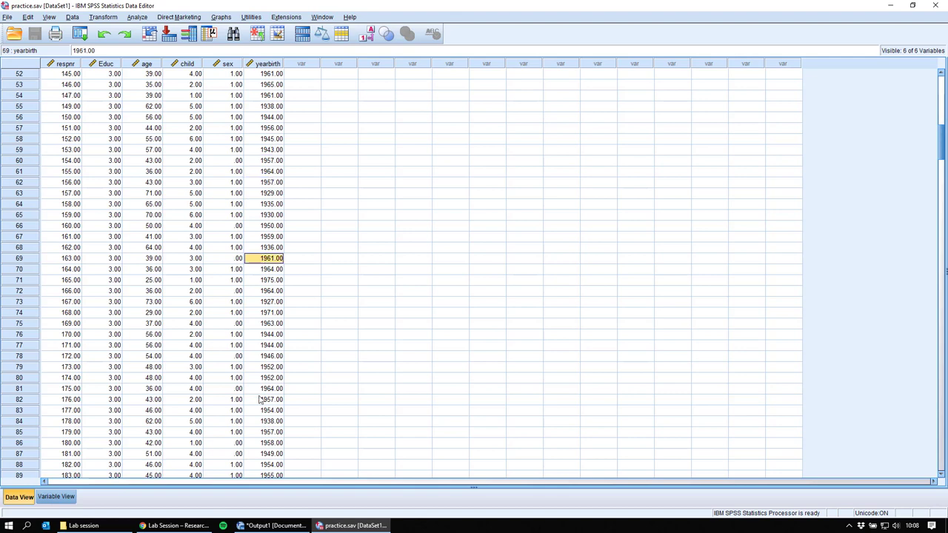
- In Variable View, open the value labels of Educ, examine the Lower, Middle and Higher education entries, and close without changes
click(56, 497)
click(316, 74)
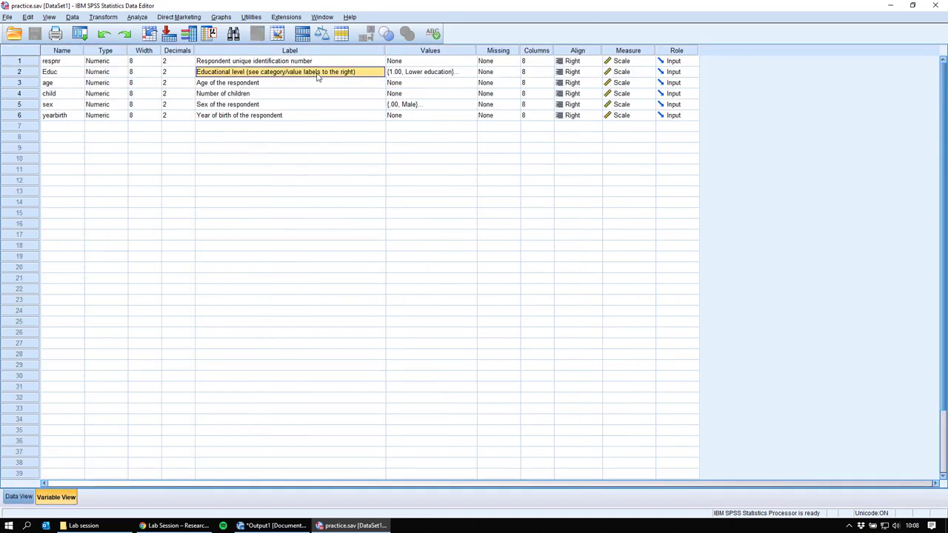
click(444, 77)
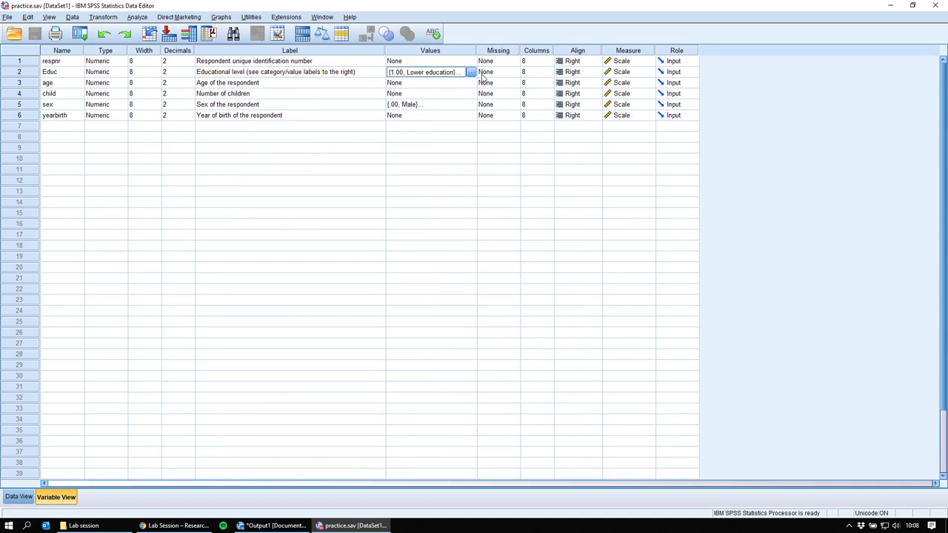
click(470, 73)
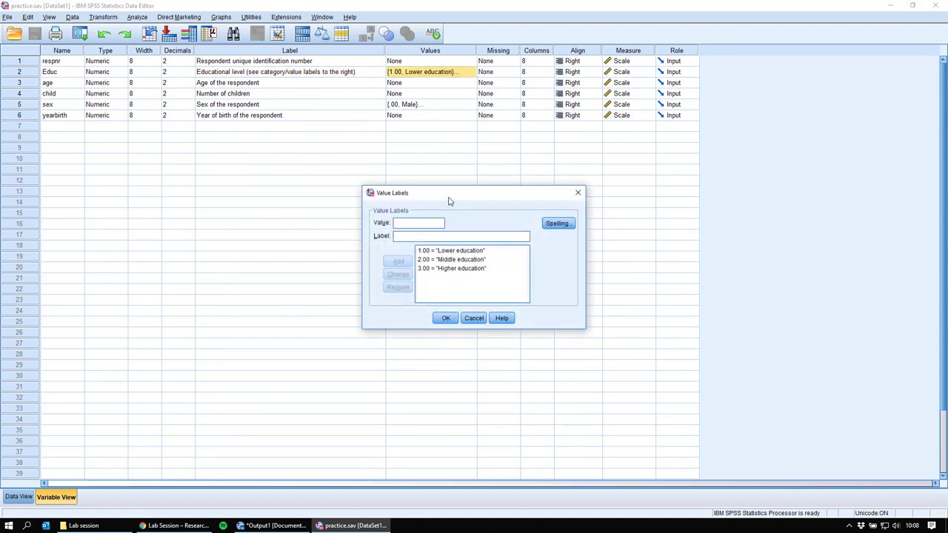
click(251, 191)
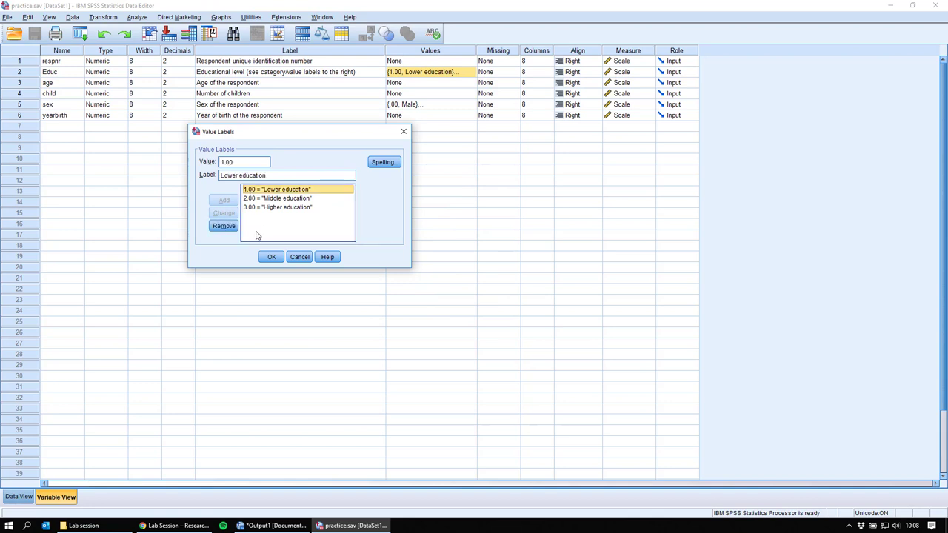
click(295, 200)
click(309, 208)
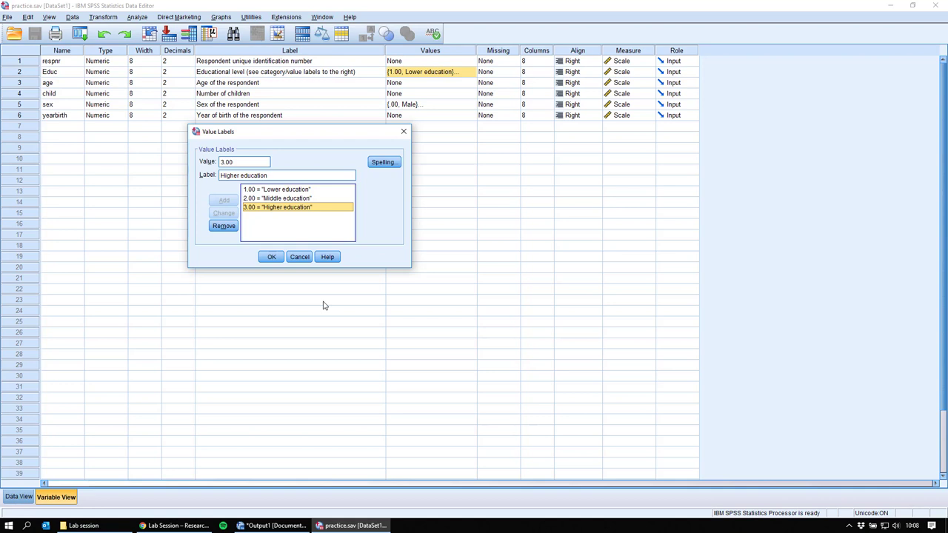
click(256, 198)
click(260, 208)
click(299, 257)
- Inspect the labels of age and child, glance at Data View, and return to Variable View
click(229, 82)
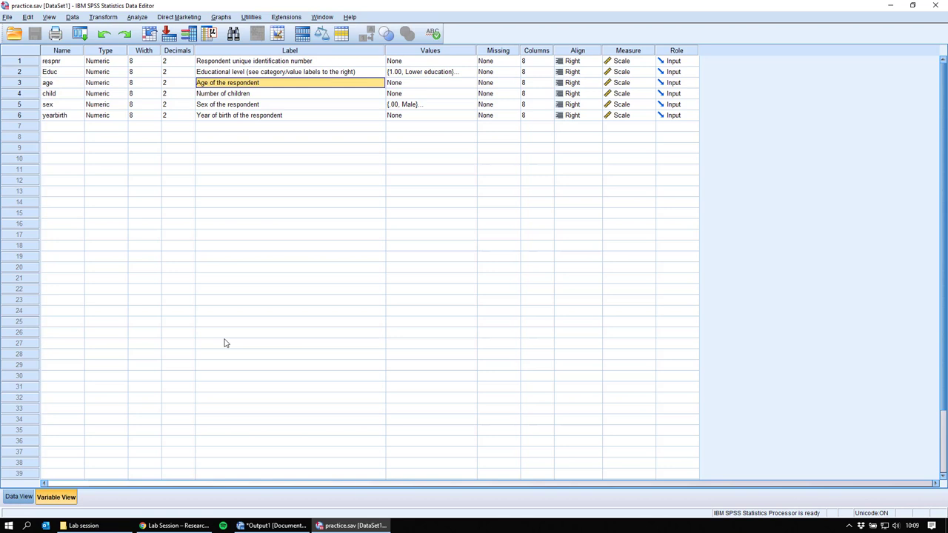
click(295, 94)
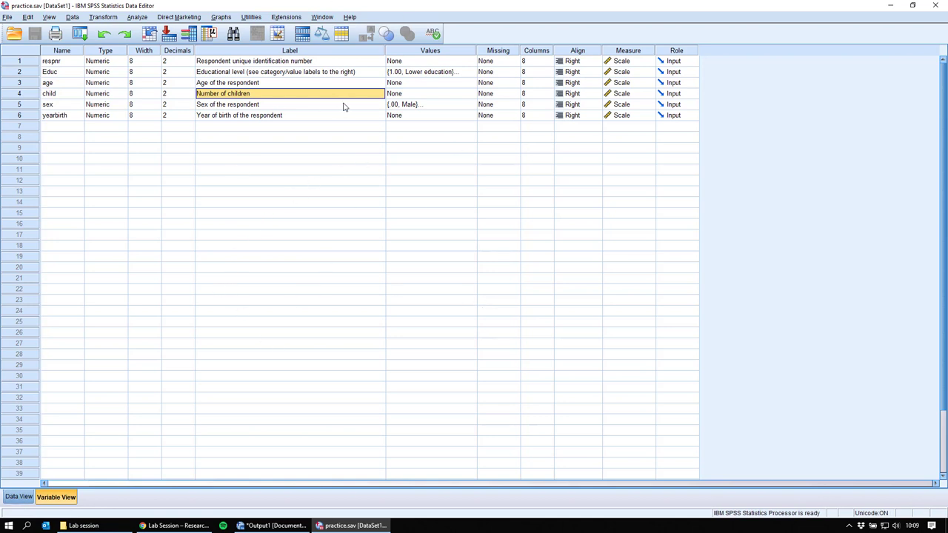
click(19, 497)
click(56, 497)
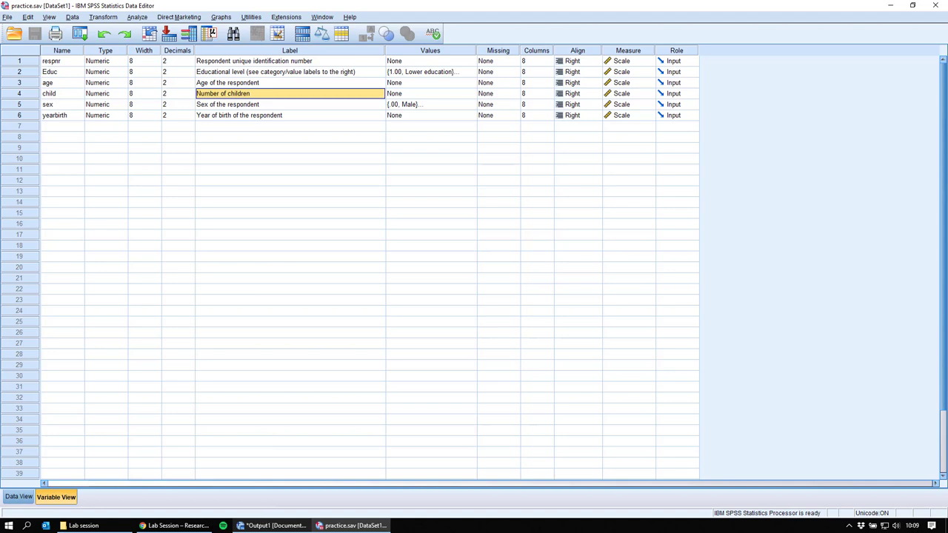
- Show the Output1 viewer as a smaller window over the data editor and select its log of opening practice.sav
click(274, 525)
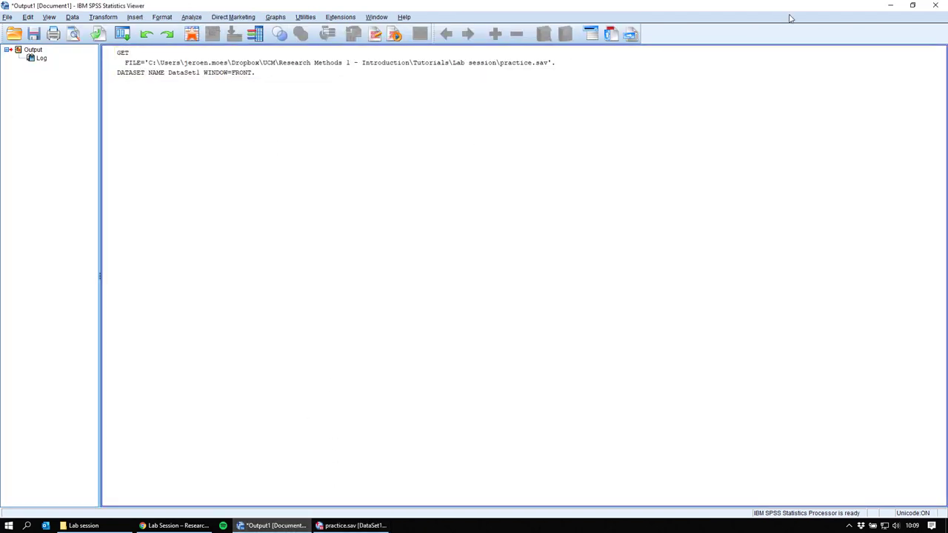
click(911, 7)
drag(403, 74, 521, 134)
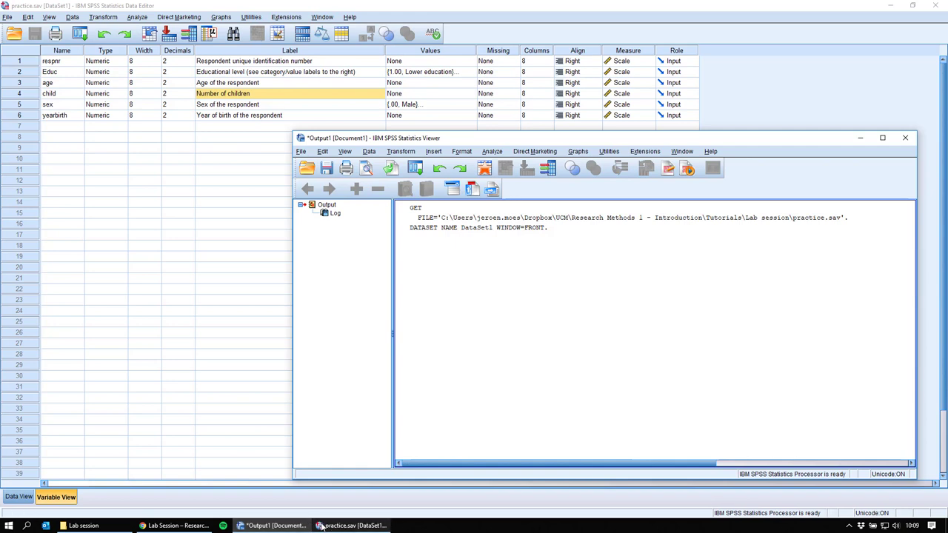
mouse_move(321, 526)
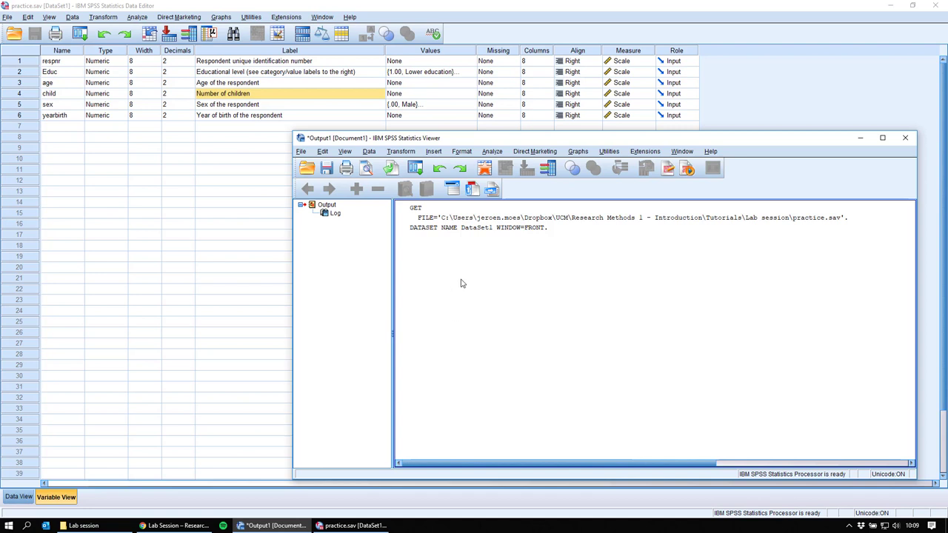
click(474, 228)
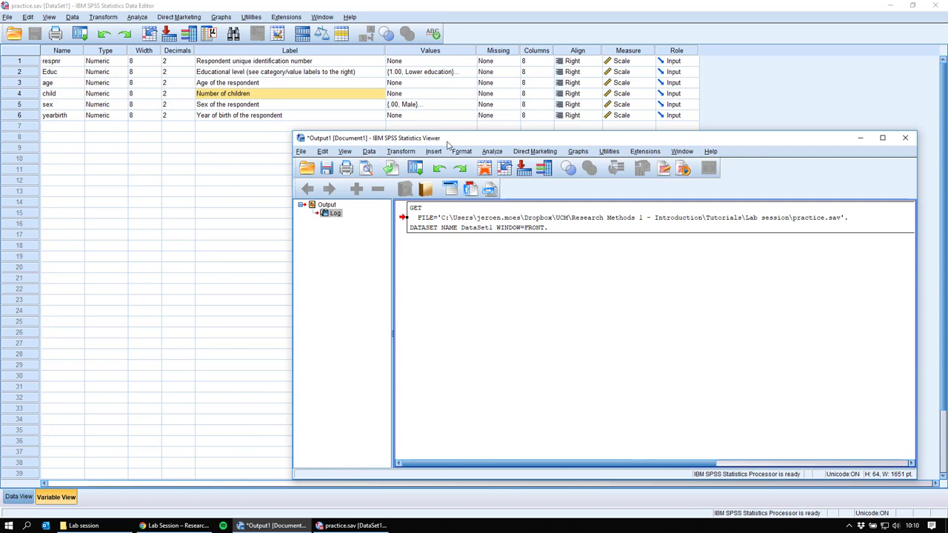
drag(444, 139, 383, 139)
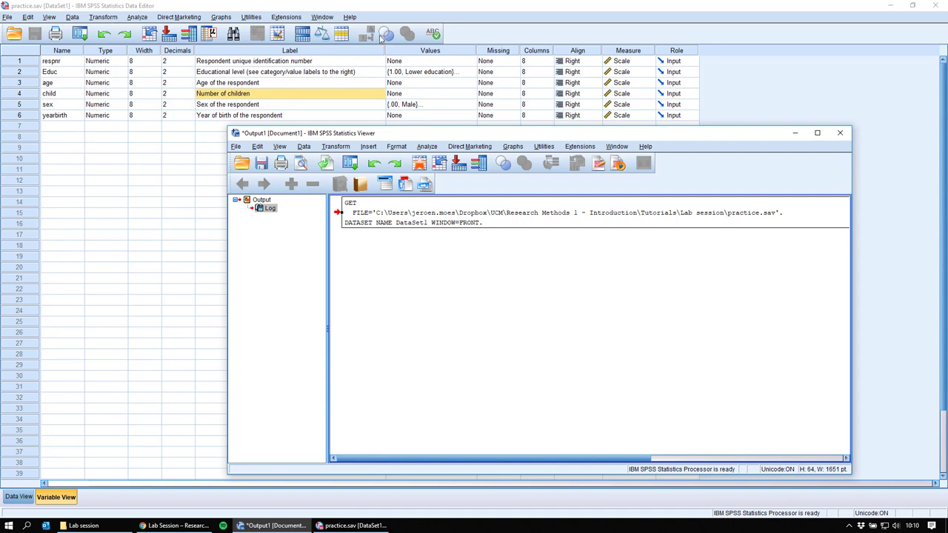
- Examine the graph and analysis procedures offered in the output viewer and the data editor, including Classify and Descriptive Statistics
click(428, 146)
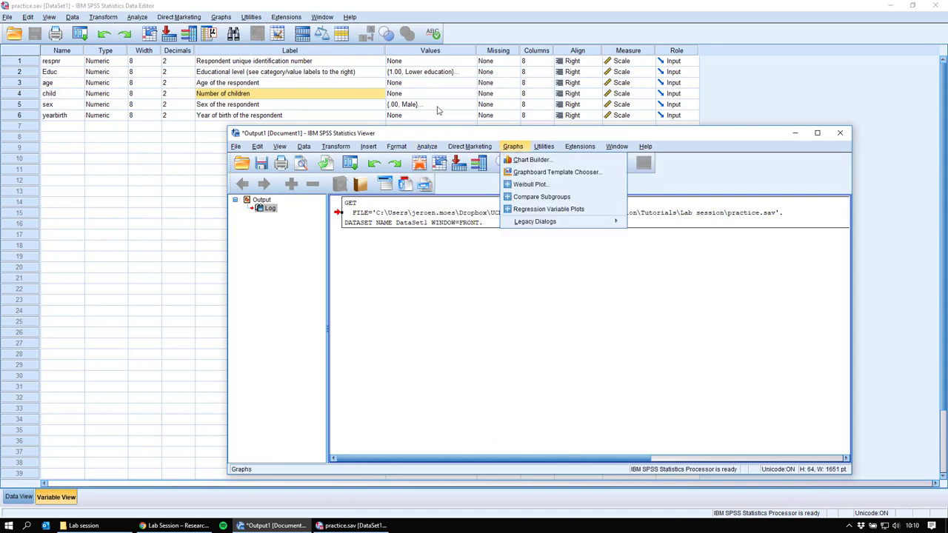
click(144, 20)
mouse_move(150, 154)
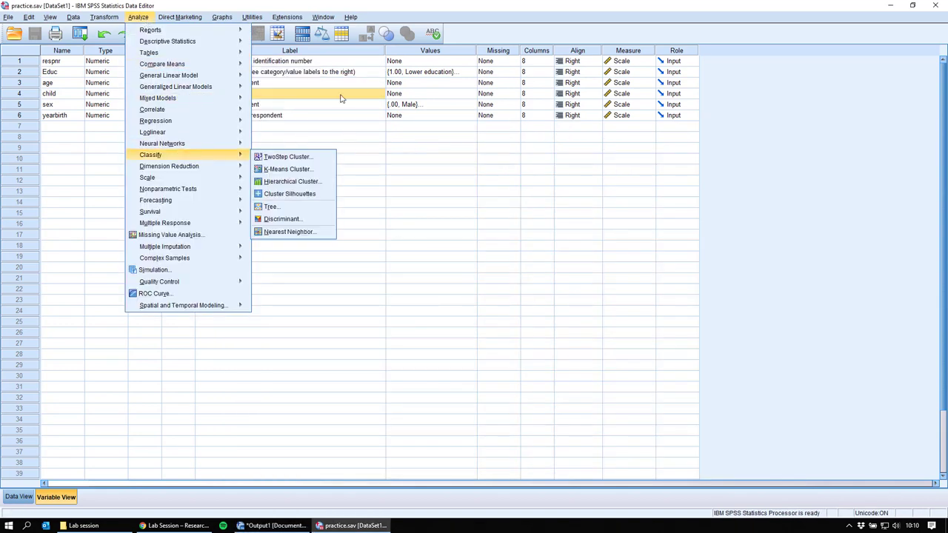
click(137, 20)
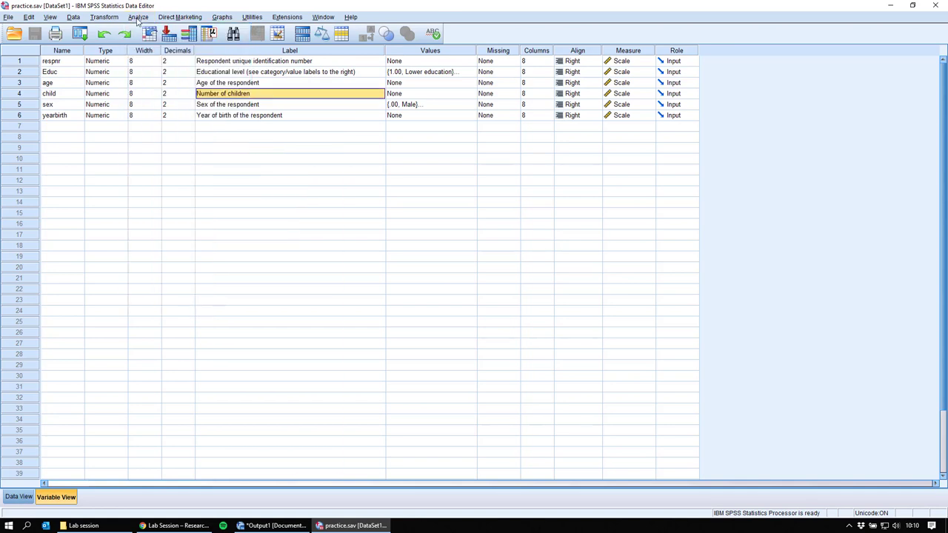
click(137, 20)
mouse_move(215, 22)
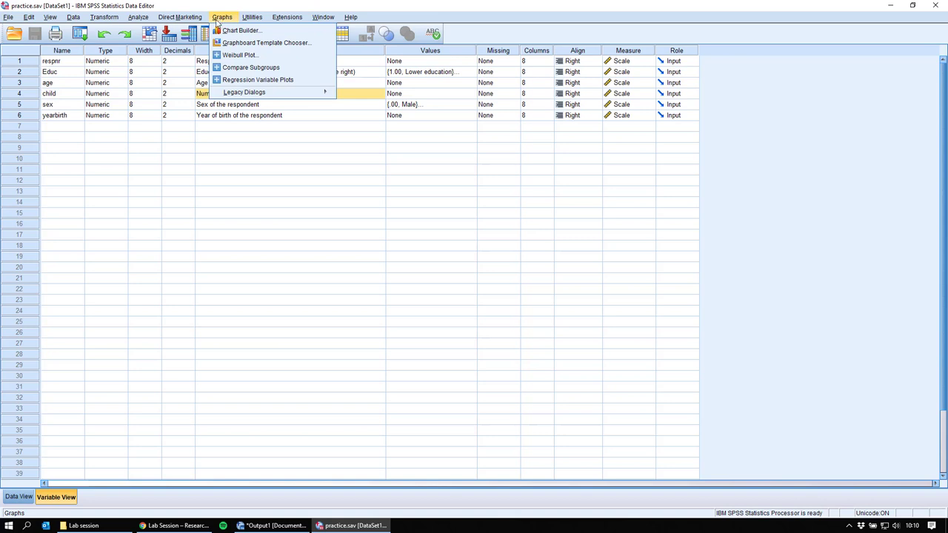
mouse_move(138, 17)
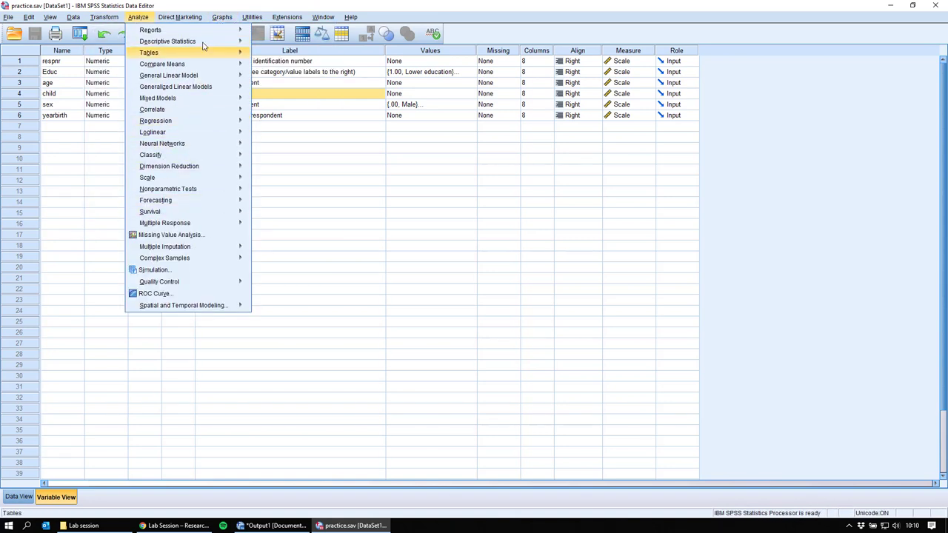
mouse_move(210, 40)
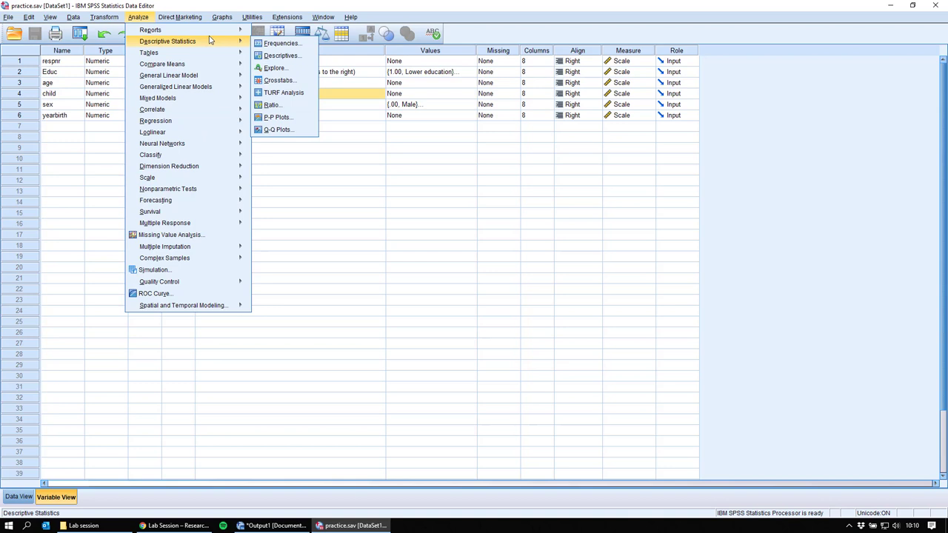
click(333, 170)
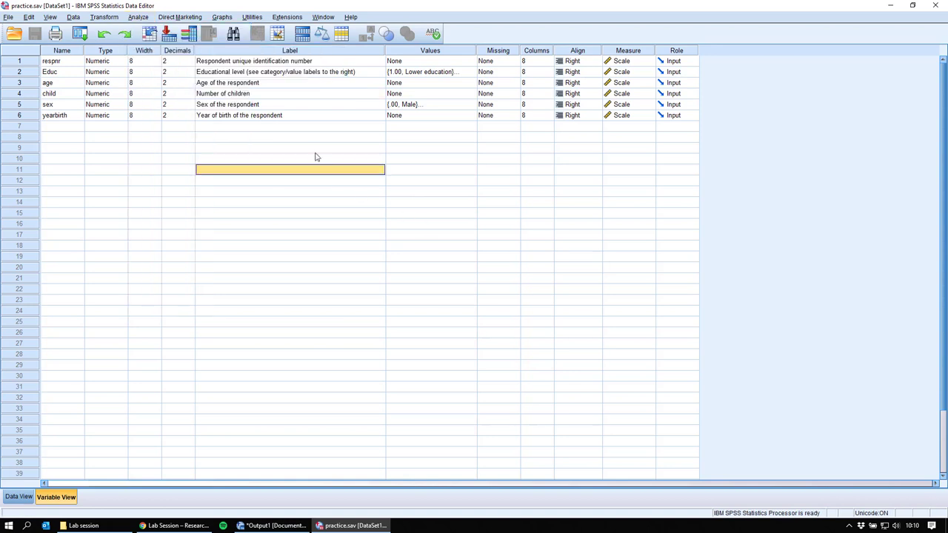
- Start a Frequencies analysis with Number of children [child] as its variable, and shrink the dialog
click(142, 20)
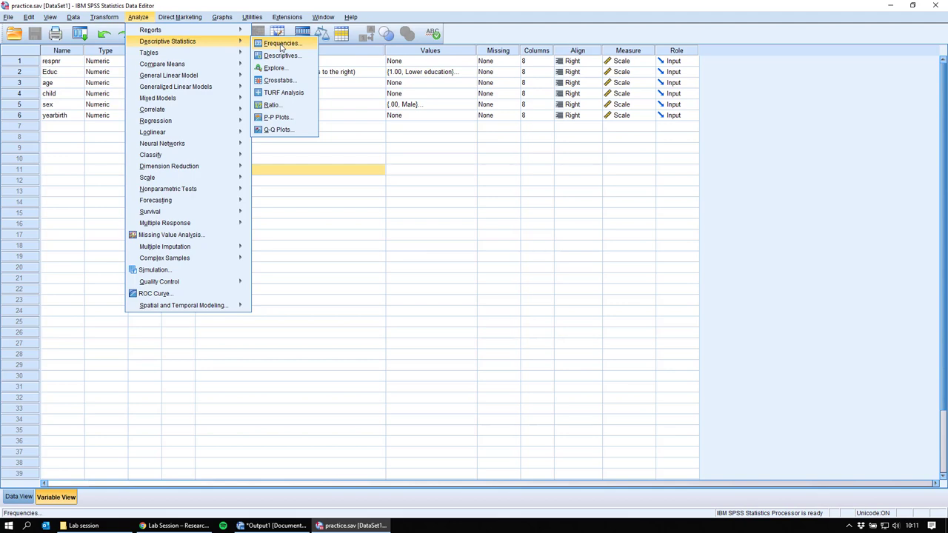
click(281, 43)
drag(361, 72, 370, 113)
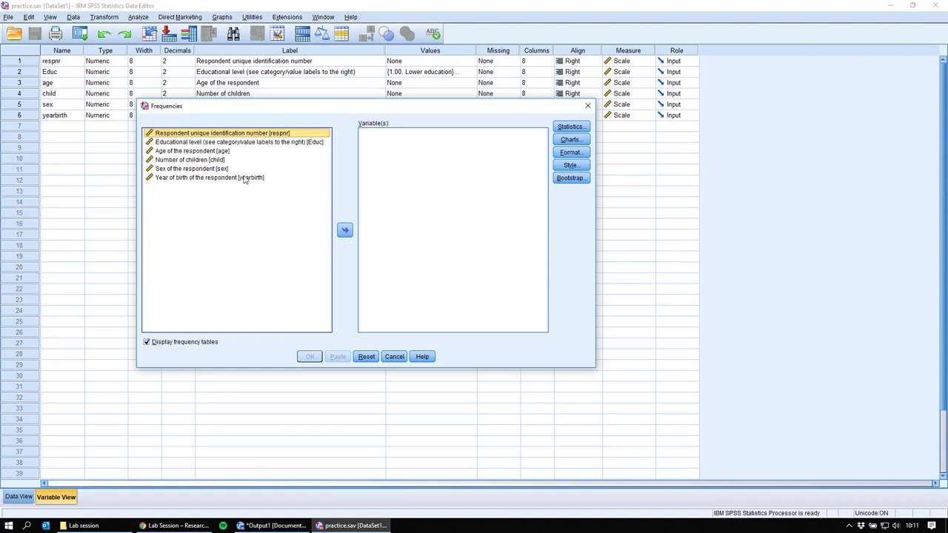
drag(172, 153, 385, 151)
click(188, 152)
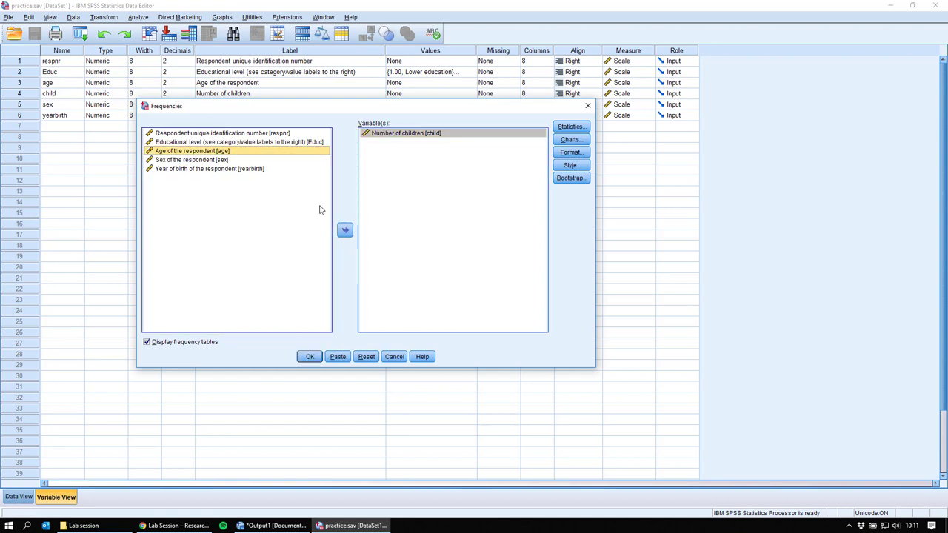
click(435, 154)
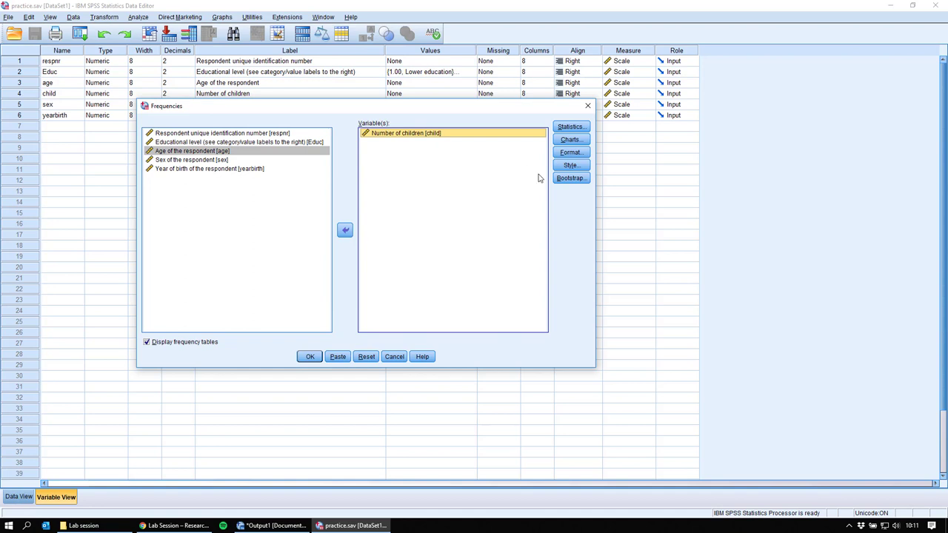
drag(426, 110, 355, 95)
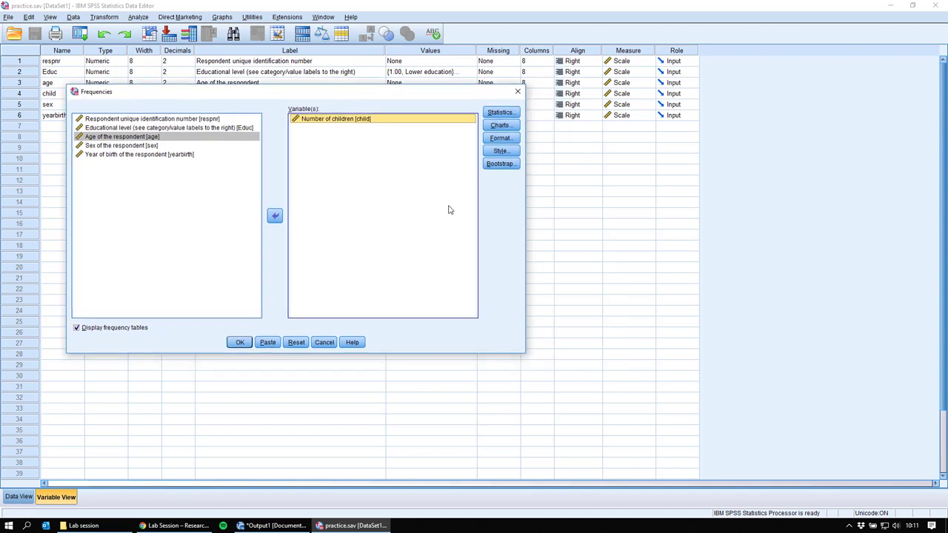
drag(525, 351, 434, 289)
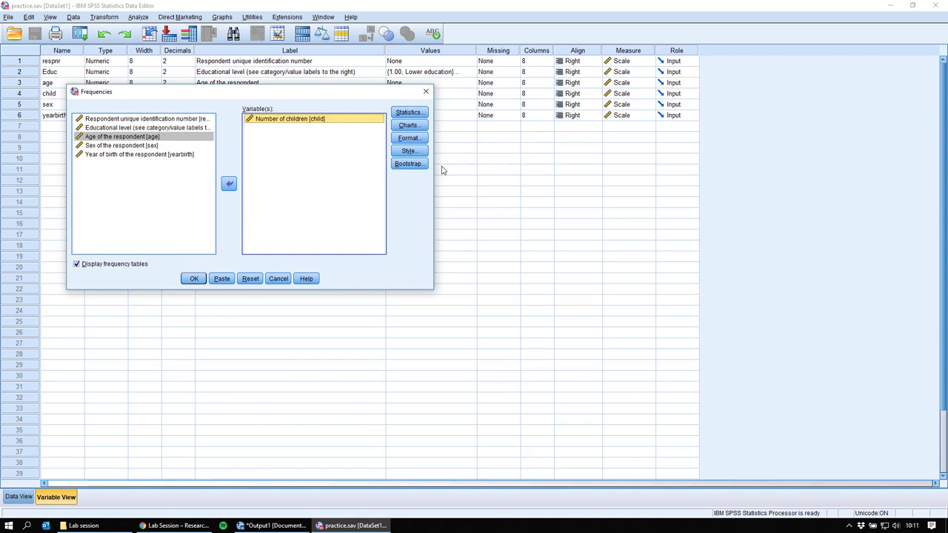
- Request the mean, median, mode, minimum, maximum and standard deviation as statistics for the Frequencies analysis
click(408, 113)
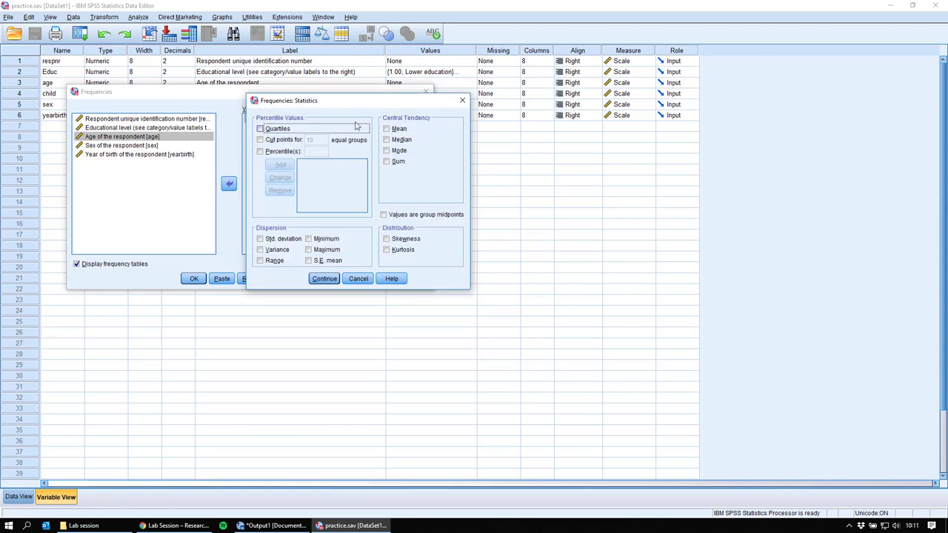
drag(358, 105, 380, 191)
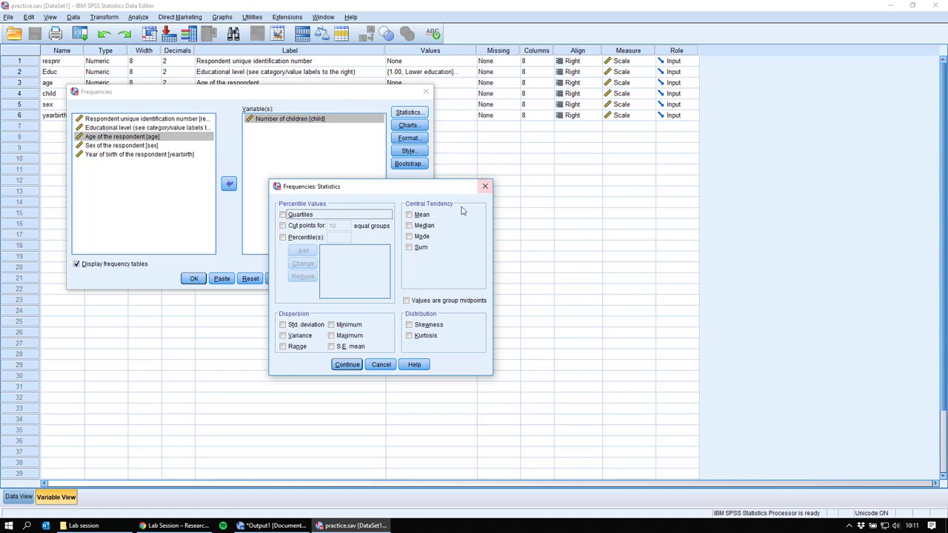
click(424, 216)
click(423, 226)
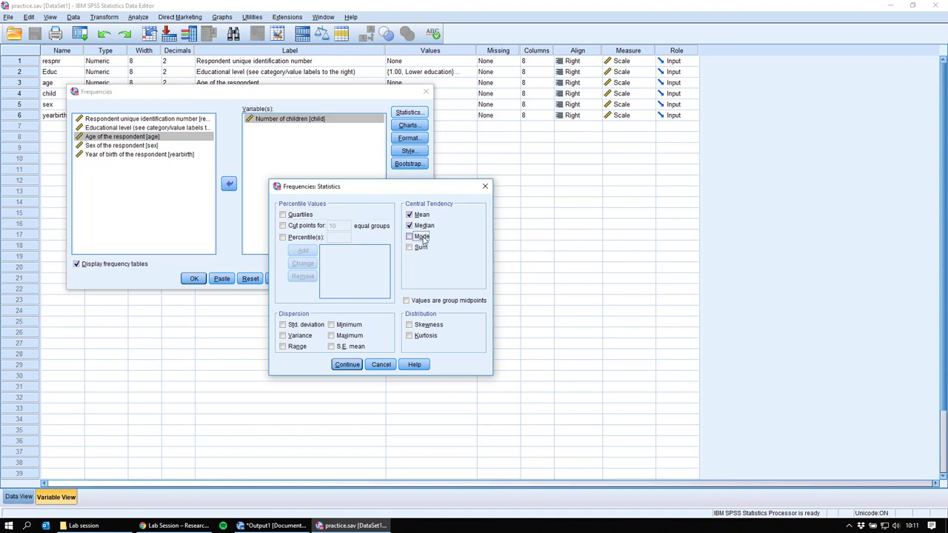
click(423, 236)
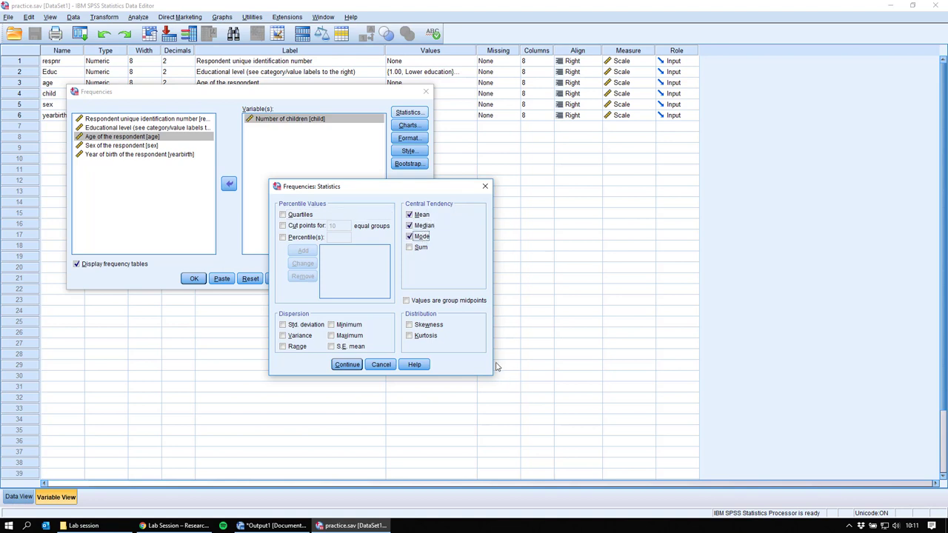
click(347, 327)
click(348, 338)
click(311, 325)
click(349, 367)
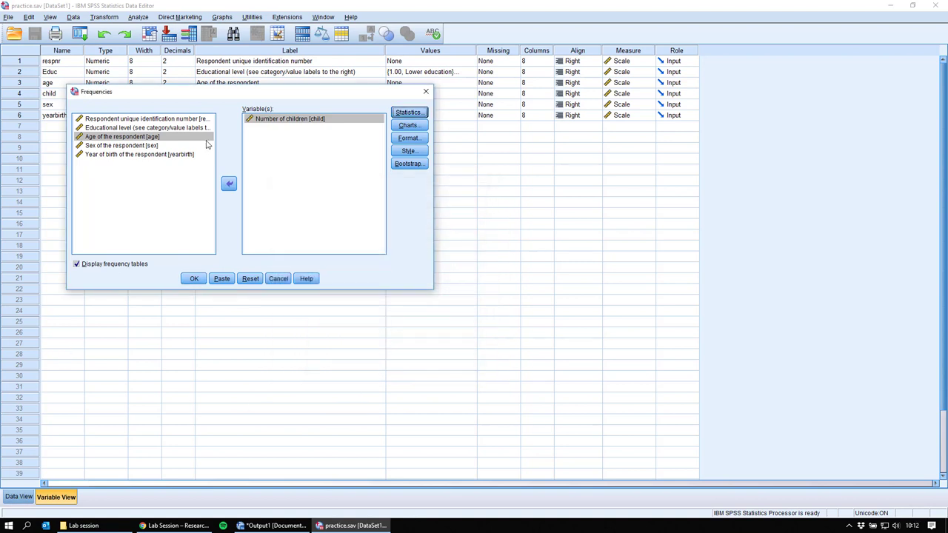
- Request a histogram without a normal curve as the chart for the Frequencies analysis
click(423, 127)
drag(385, 134, 384, 167)
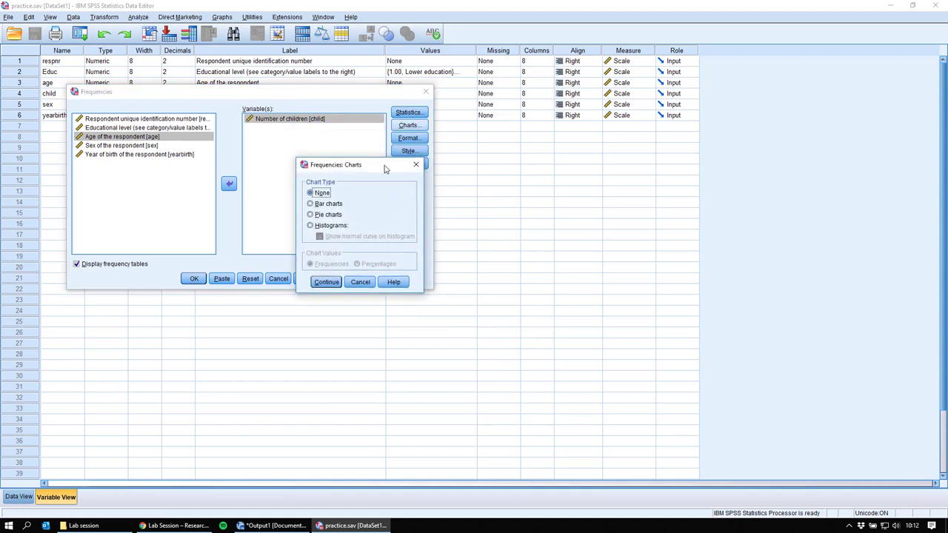
click(332, 225)
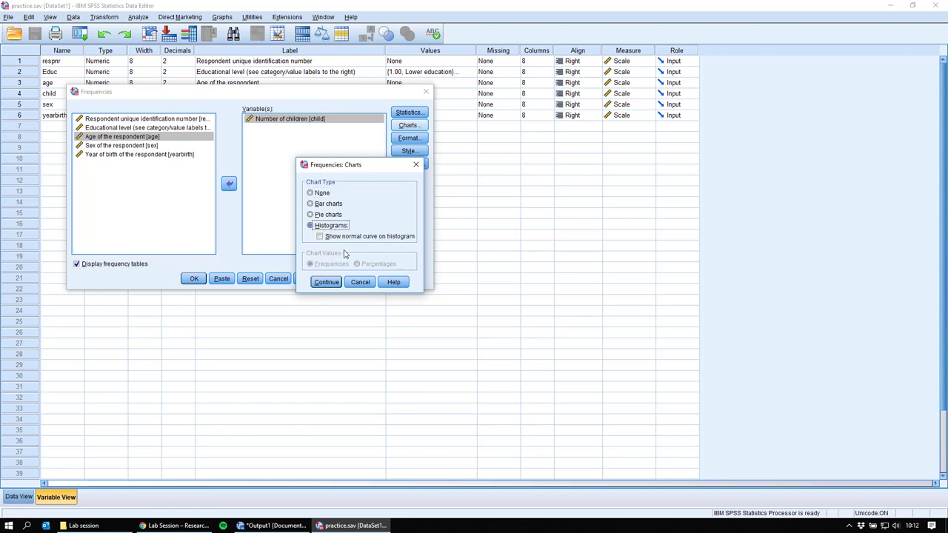
click(327, 282)
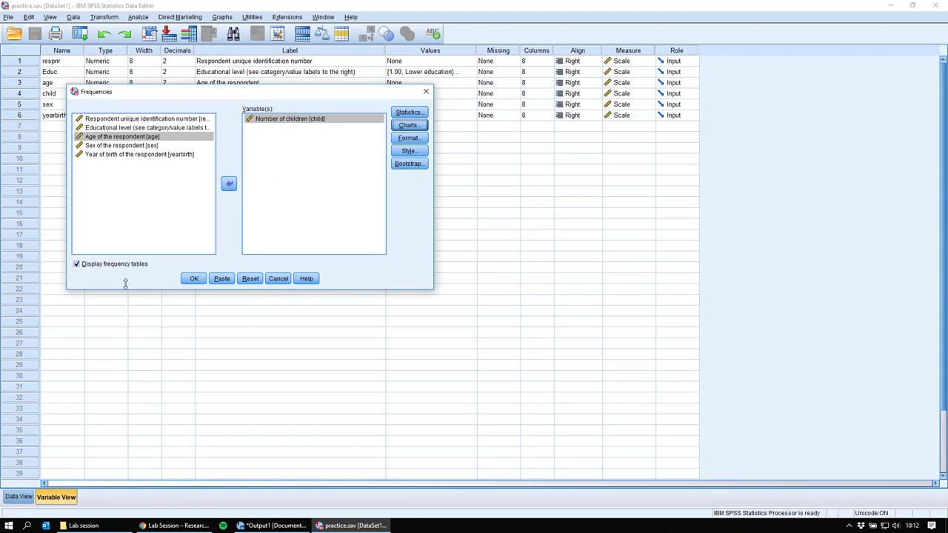
- Run the Frequencies analysis with frequency tables displayed, and move and enlarge the output viewer window
click(111, 266)
click(111, 269)
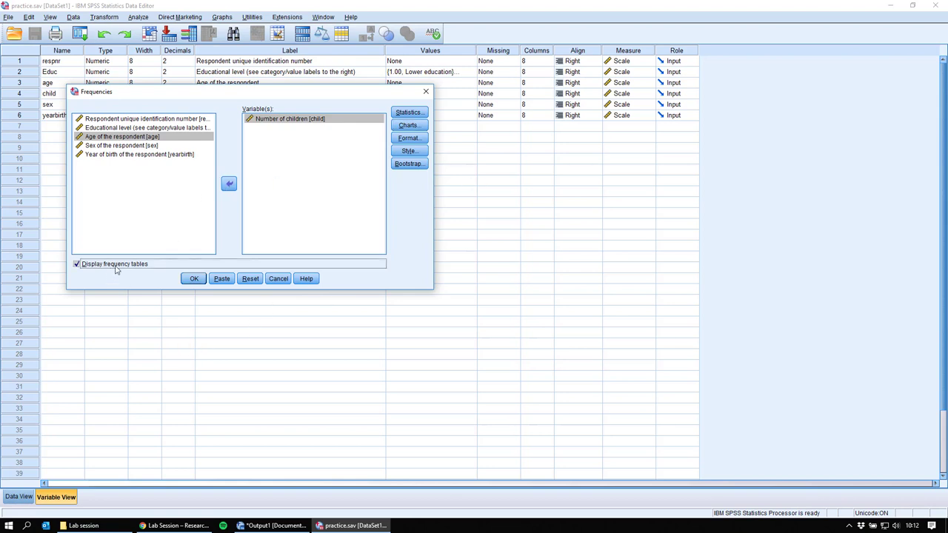
click(195, 279)
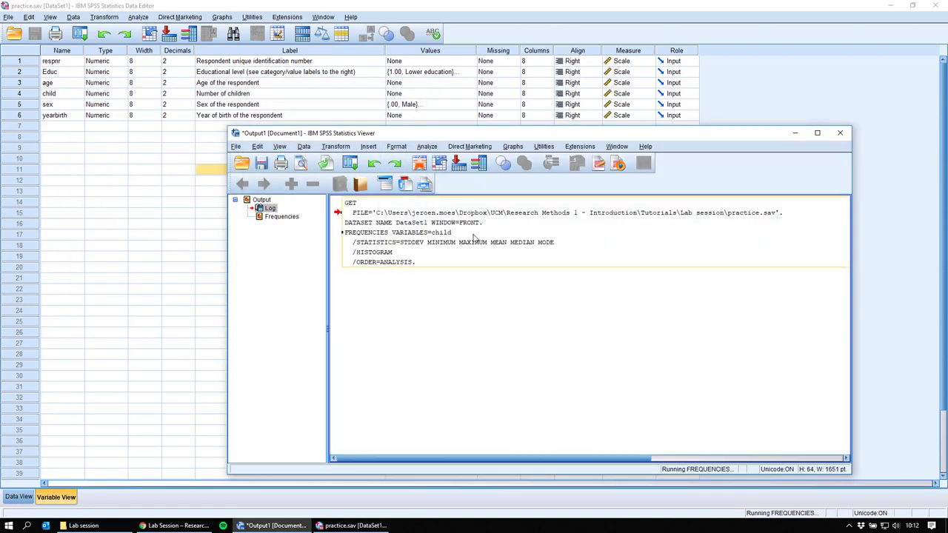
drag(372, 132, 326, 58)
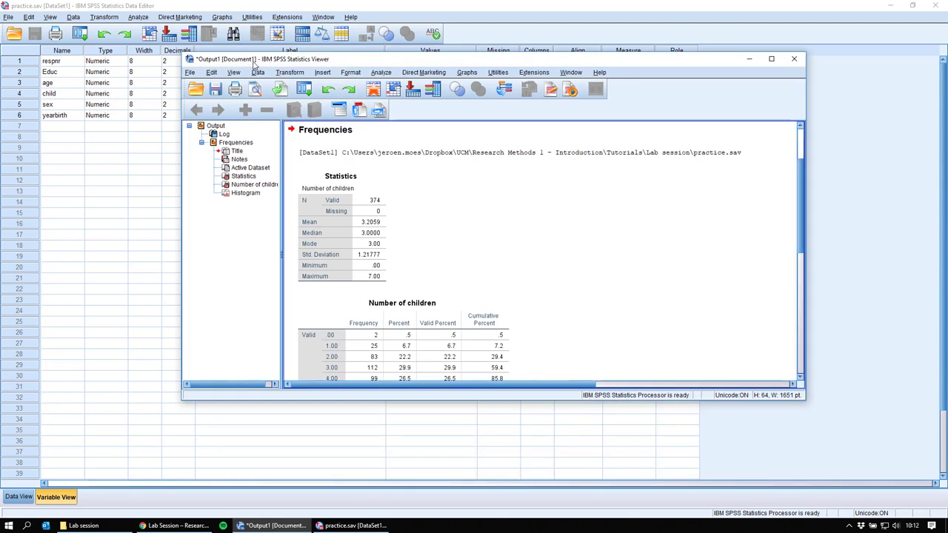
drag(808, 404, 852, 465)
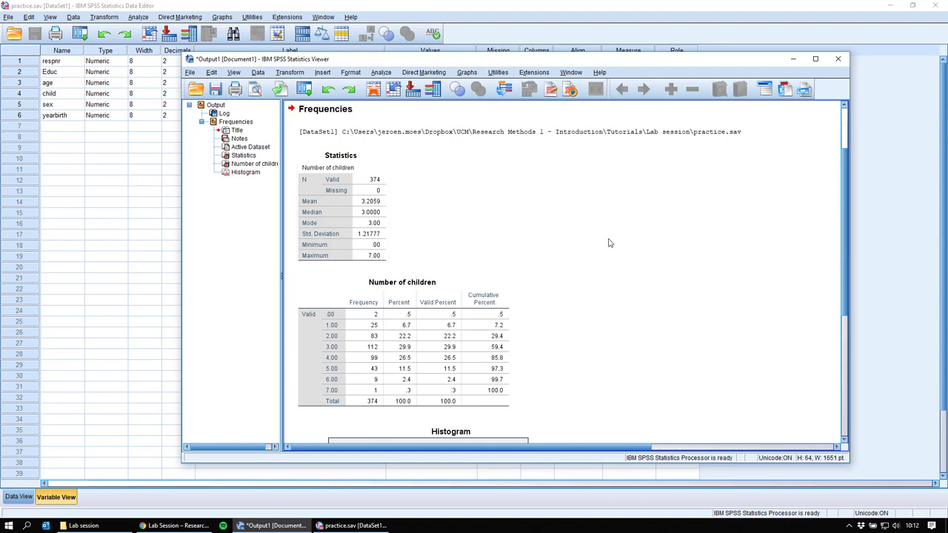
- Examine the Number of children frequency table, activating it to highlight the rows for 3, 4 and 7 children
scroll(619, 243, down, 2)
scroll(361, 194, down, 2)
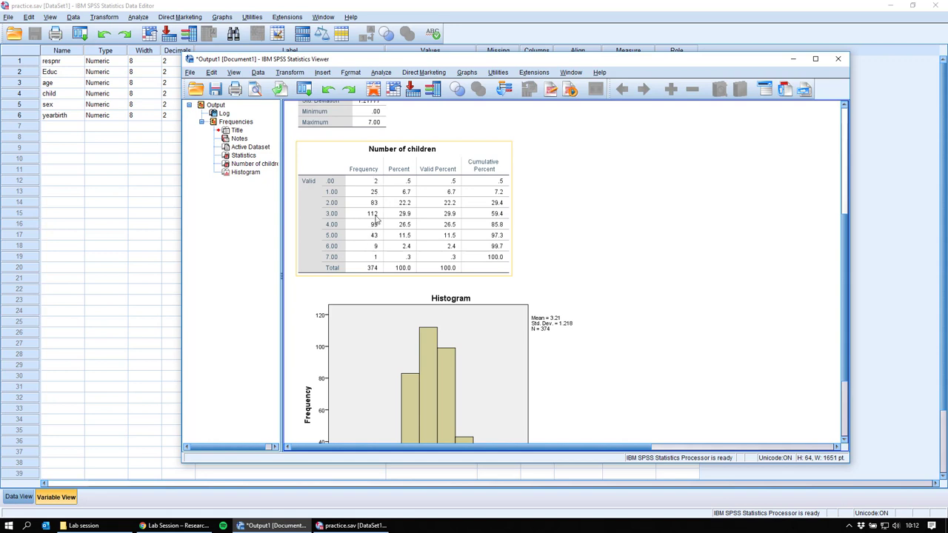
click(379, 201)
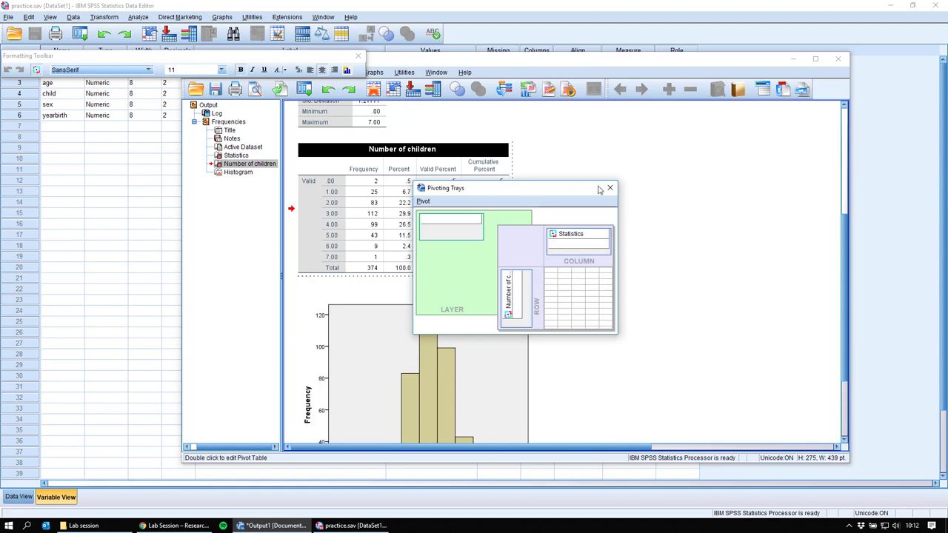
click(362, 191)
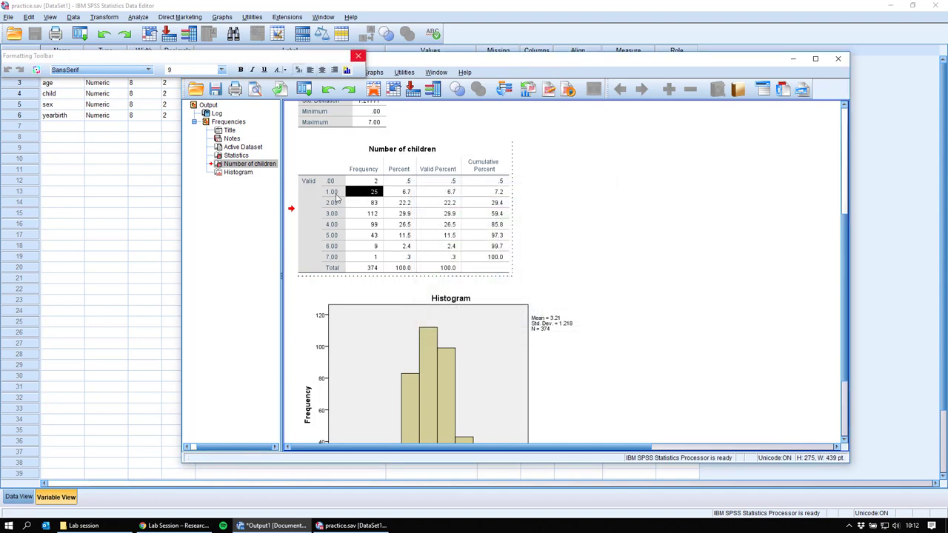
click(371, 215)
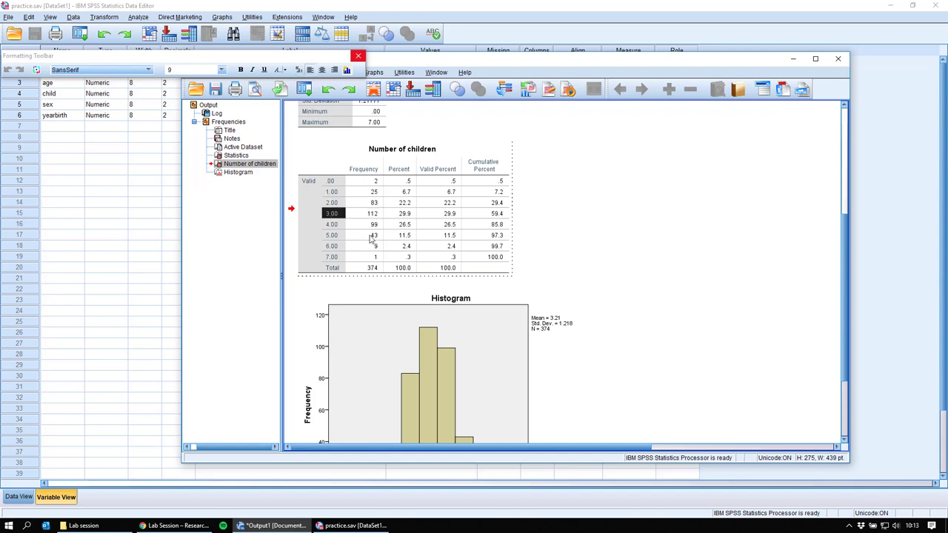
click(380, 229)
click(332, 226)
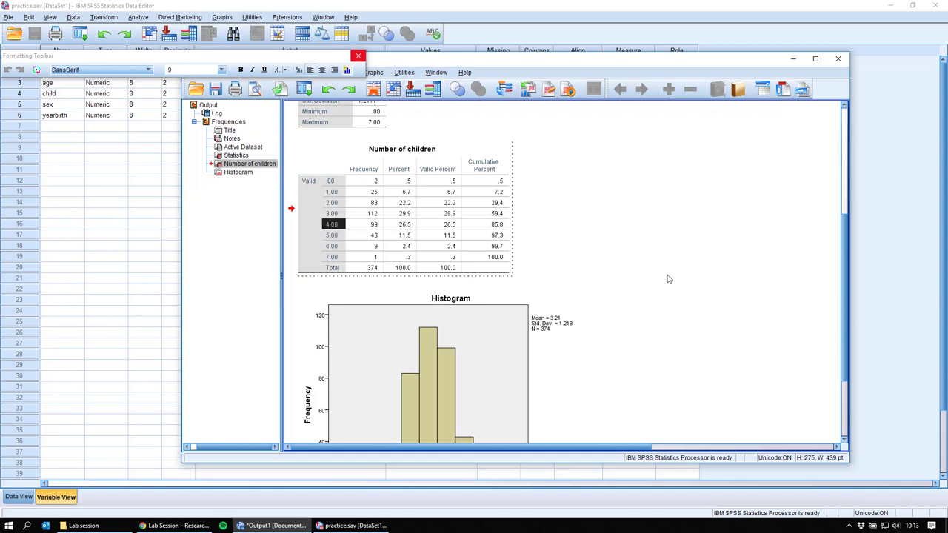
click(347, 256)
click(333, 257)
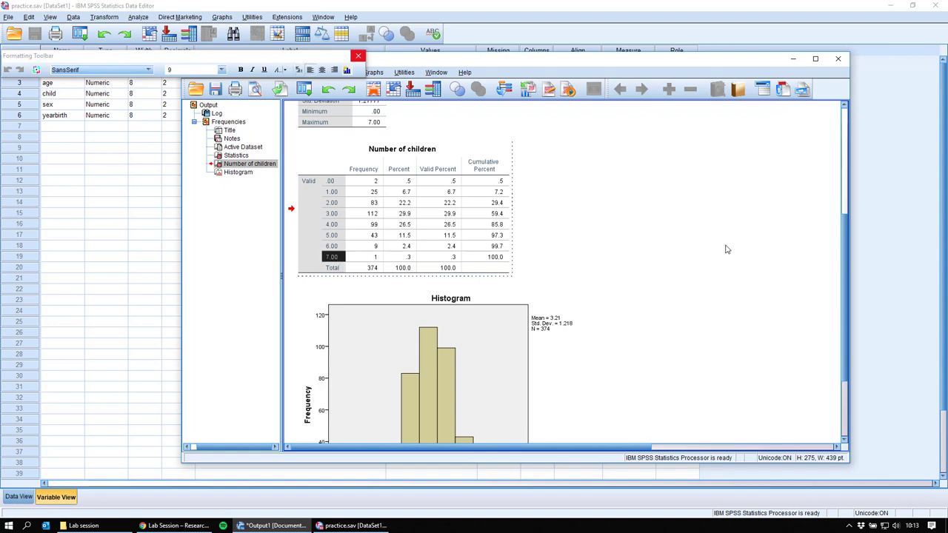
click(668, 251)
- Compare the bars and axes of the Number of children histogram with the counts in the frequency table
scroll(644, 266, down, 3)
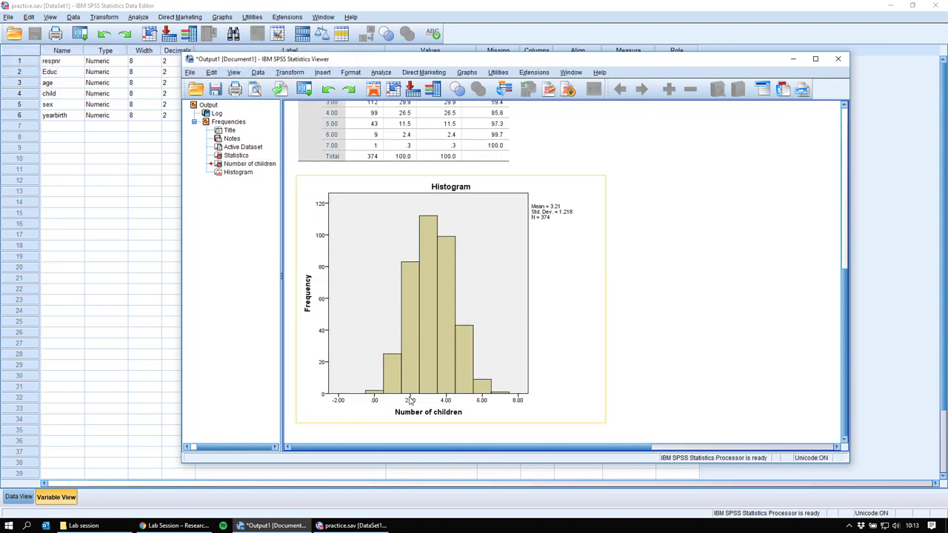
scroll(622, 296, up, 2)
click(373, 166)
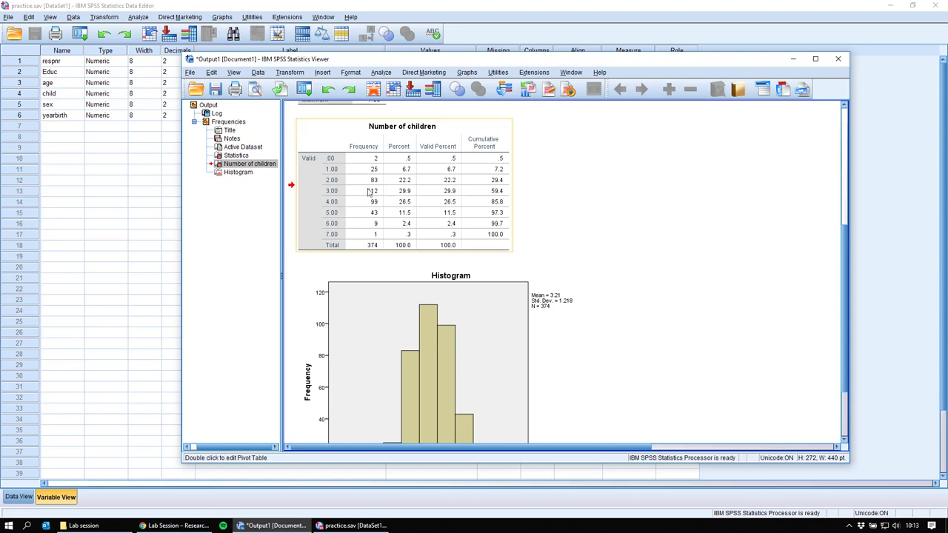
scroll(836, 242, down, 2)
click(363, 390)
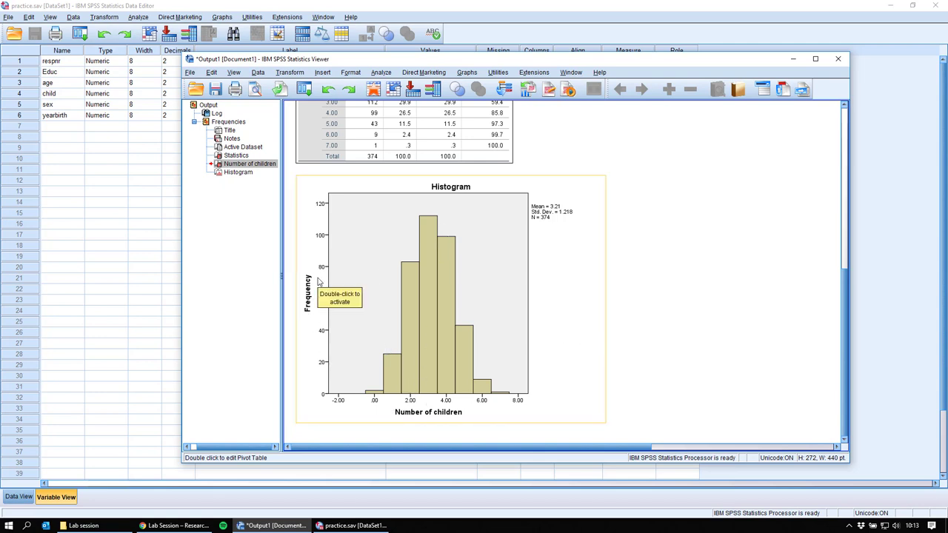
drag(603, 266, 666, 294)
scroll(631, 281, up, 1)
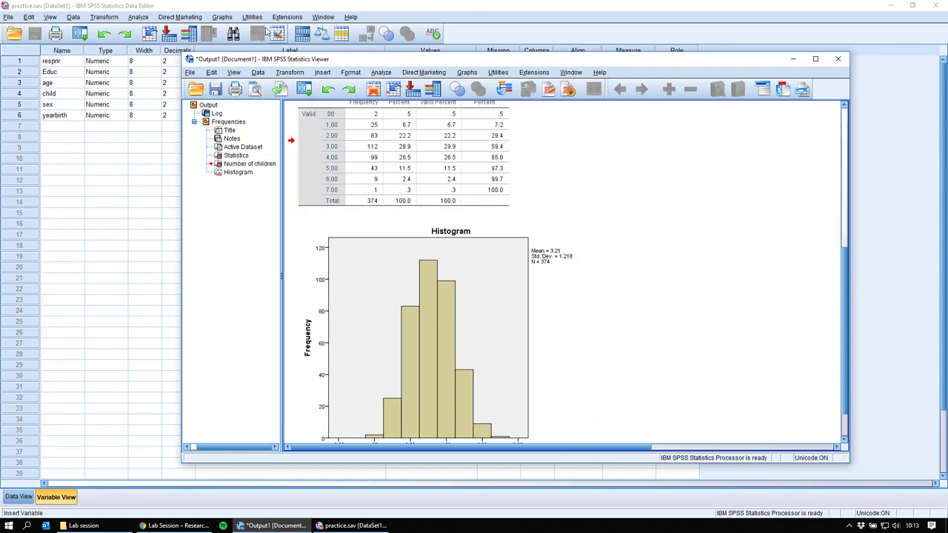
scroll(669, 272, up, 3)
scroll(668, 271, down, 3)
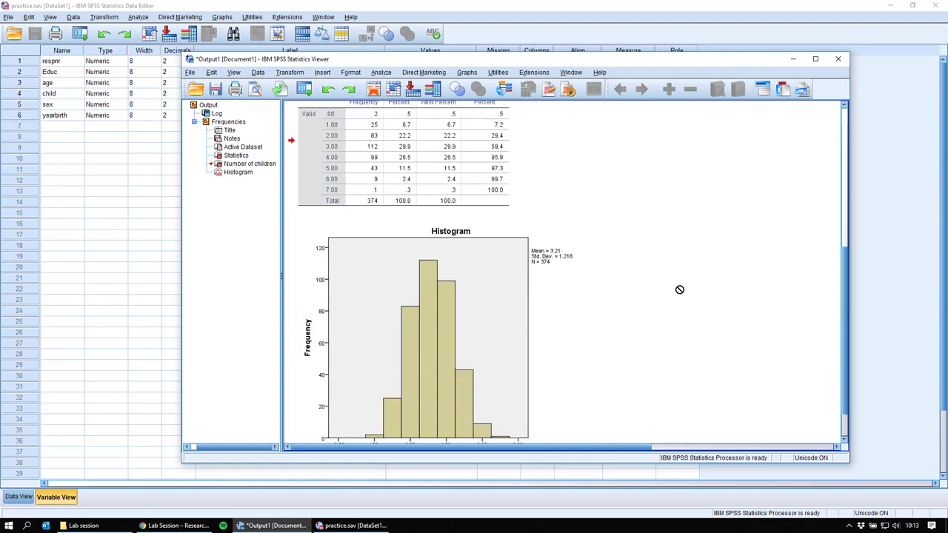
scroll(656, 285, down, 1)
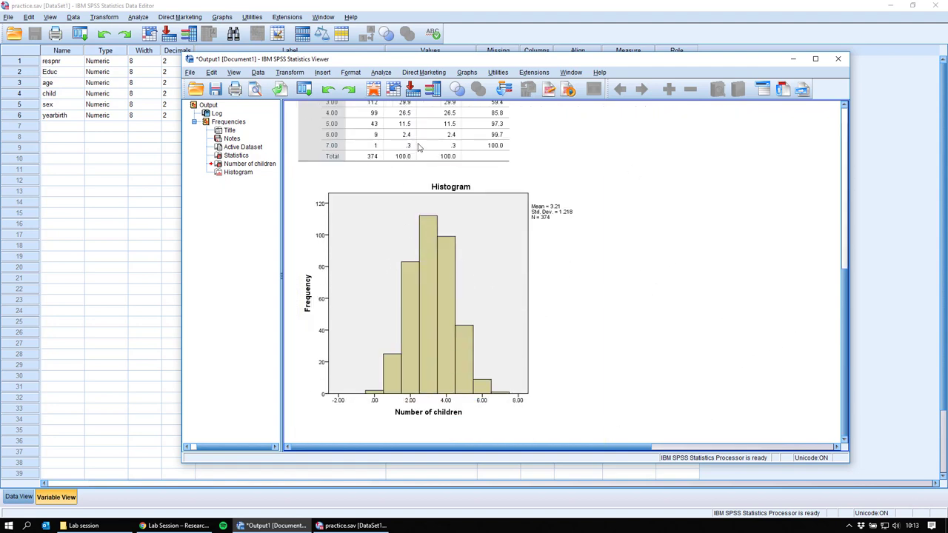
scroll(476, 248, up, 1)
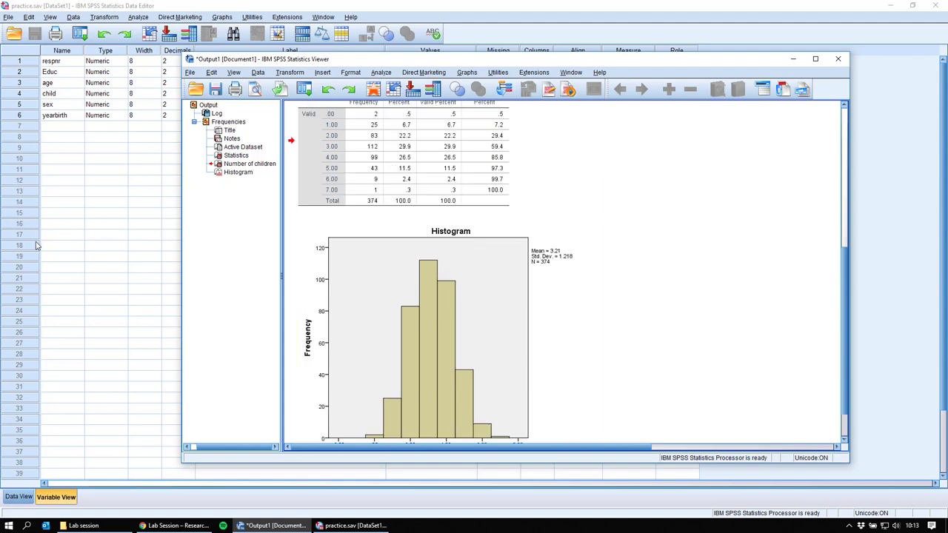
- Delete the case in row 57 from the practice.sav data in the data editor
click(89, 162)
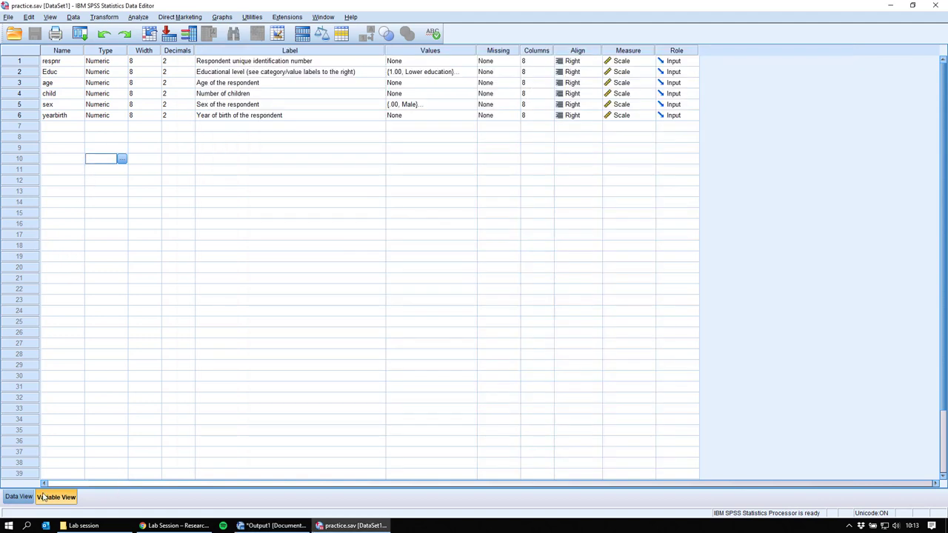
click(20, 497)
click(154, 171)
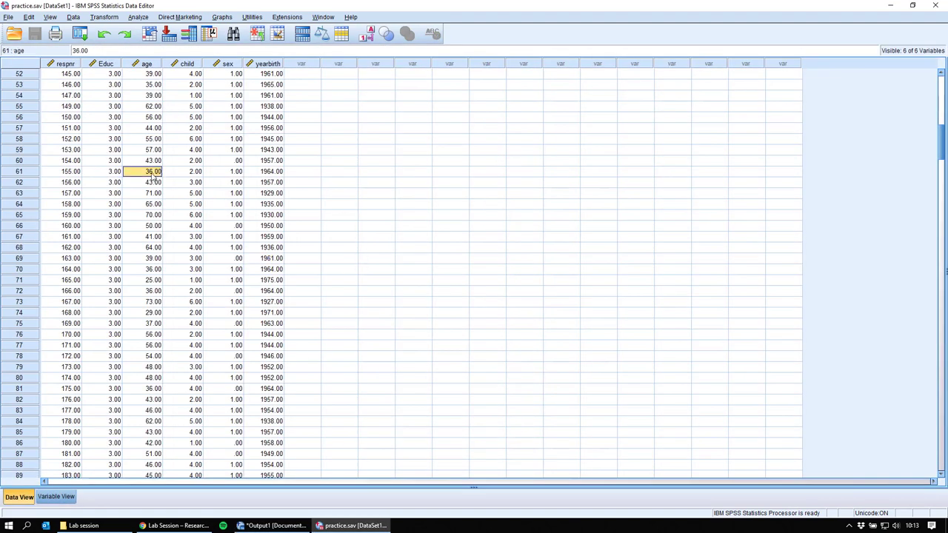
click(193, 95)
click(20, 128)
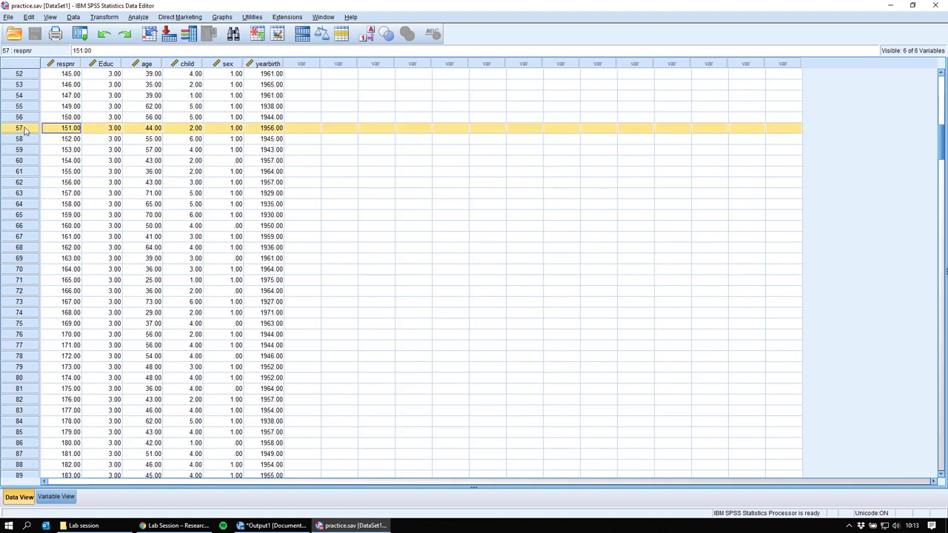
right_click(25, 130)
click(50, 176)
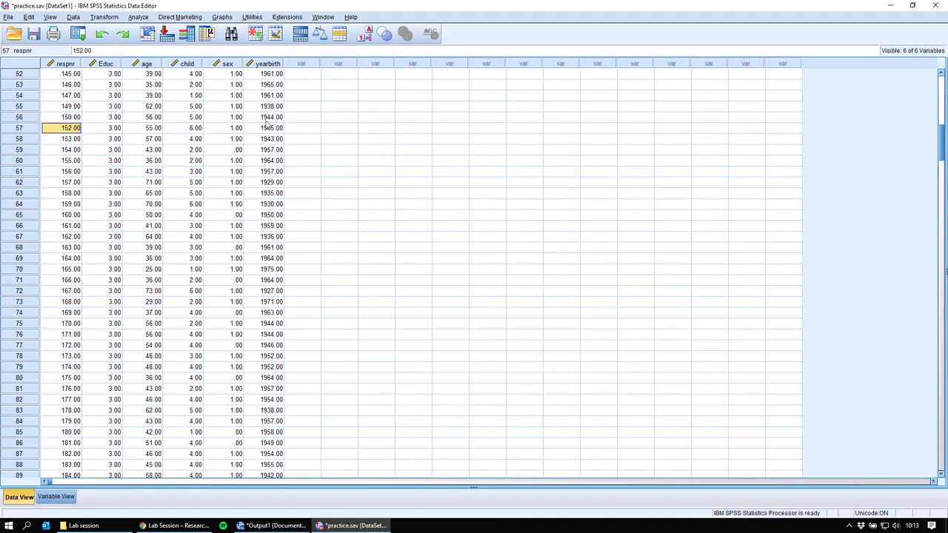
click(187, 129)
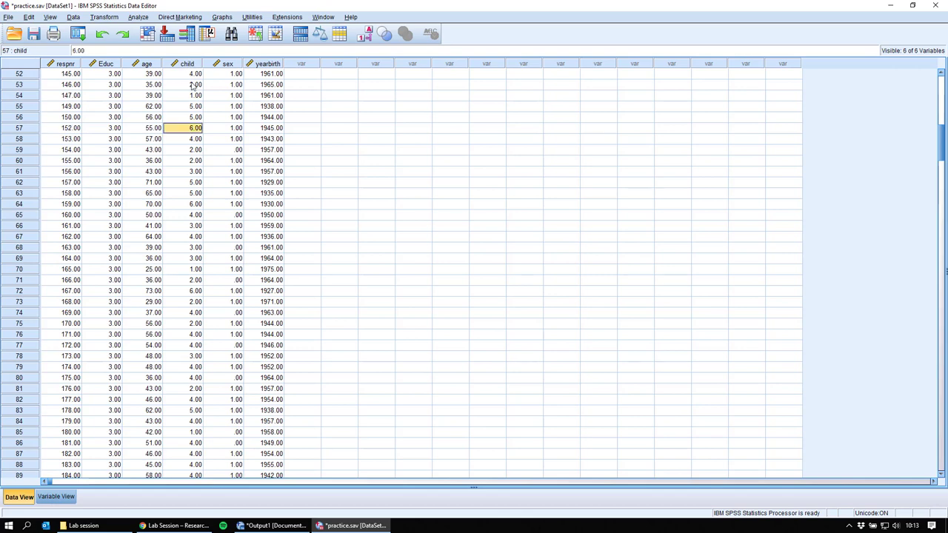
- Return to the output viewer and review the existing statistics, frequency table and histogram for Number of children
click(274, 525)
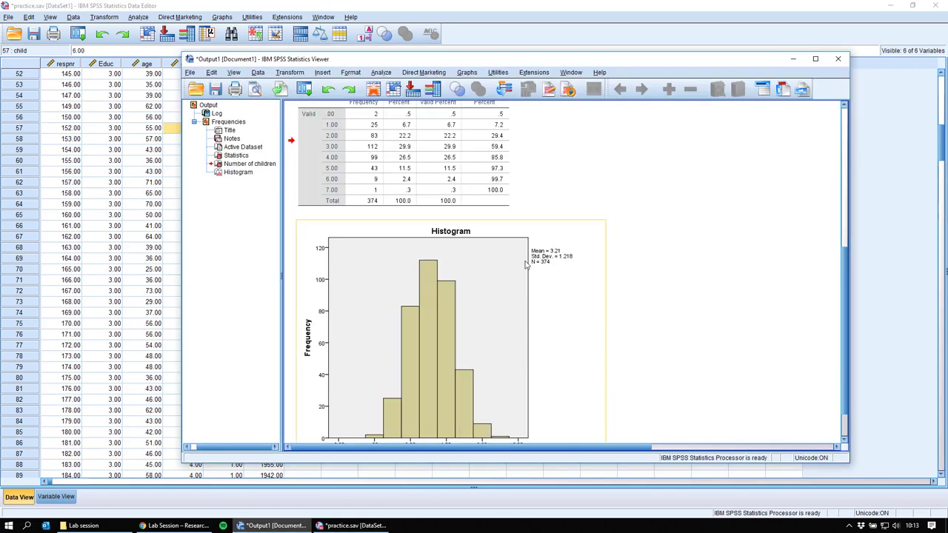
scroll(445, 296, up, 4)
scroll(534, 311, down, 1)
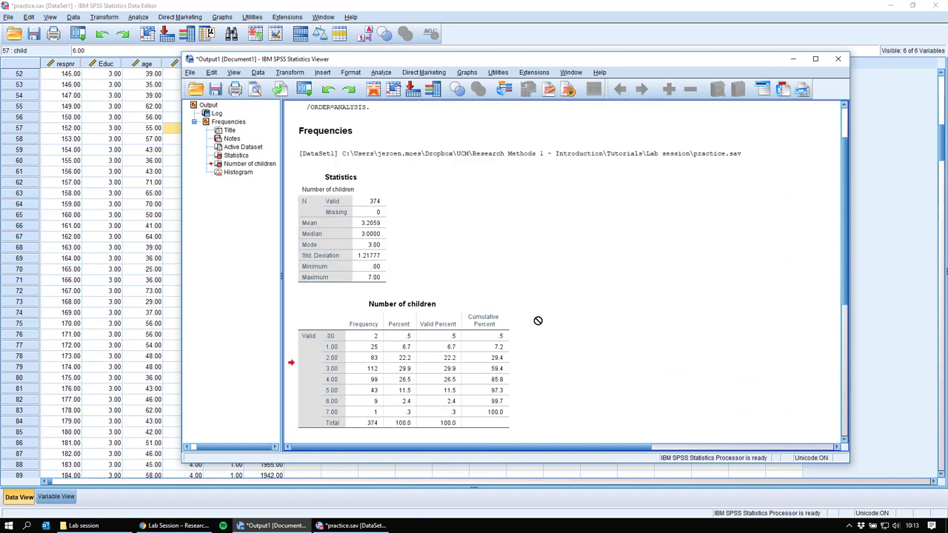
scroll(414, 222, down, 1)
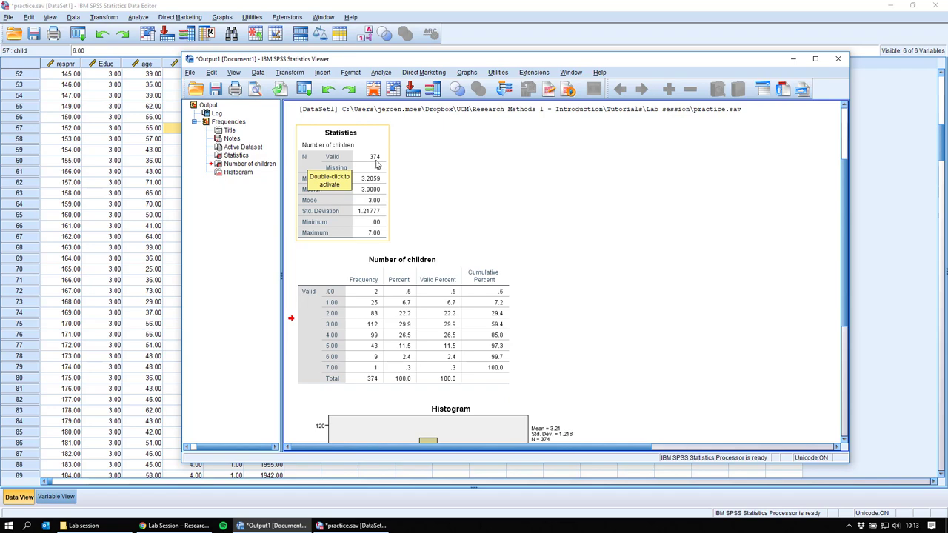
drag(376, 165, 518, 222)
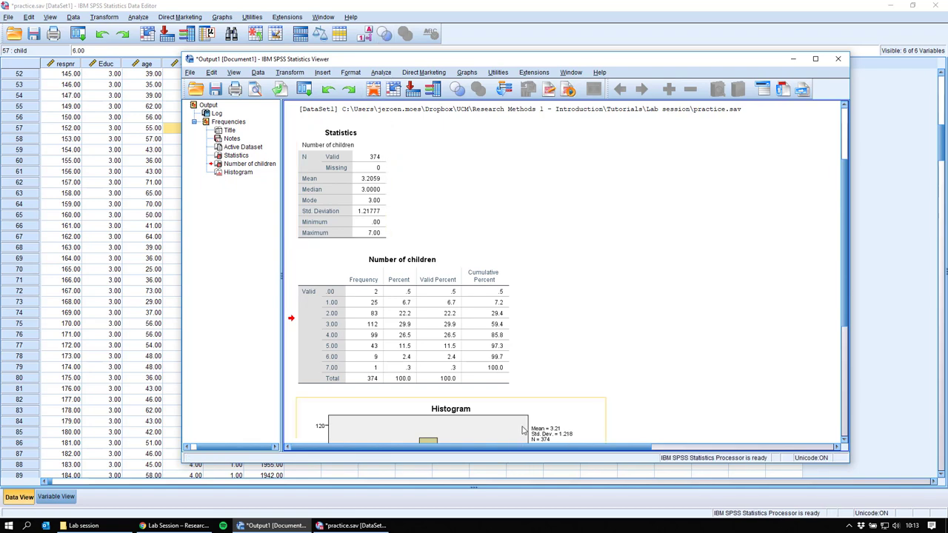
scroll(658, 364, down, 5)
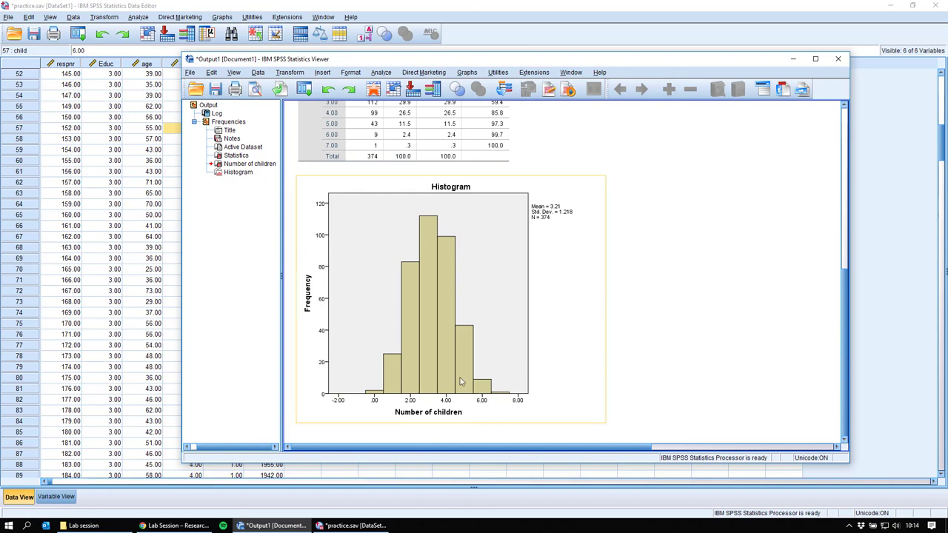
drag(387, 256, 514, 346)
scroll(518, 362, up, 4)
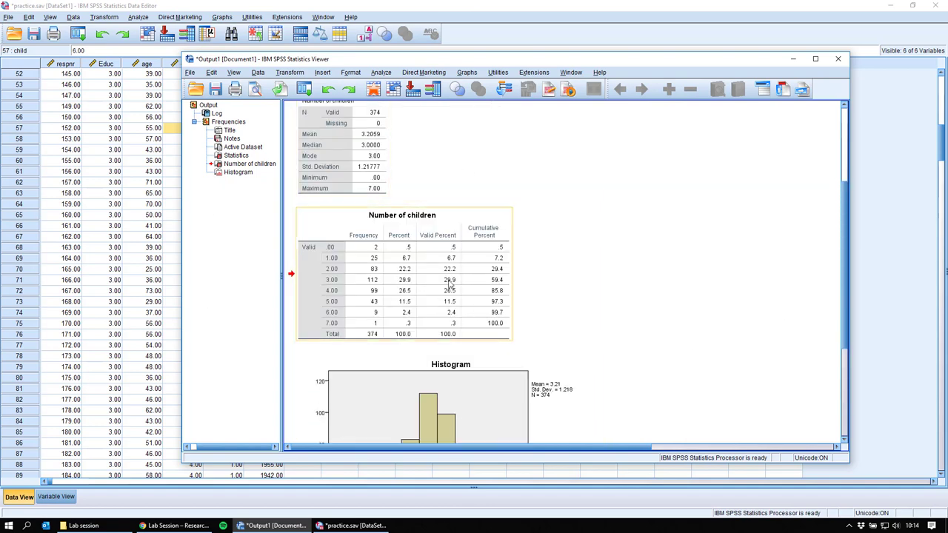
- Rerun the Frequencies analysis on Number of children [child] with the same statistics and chart settings
click(381, 72)
mouse_move(385, 97)
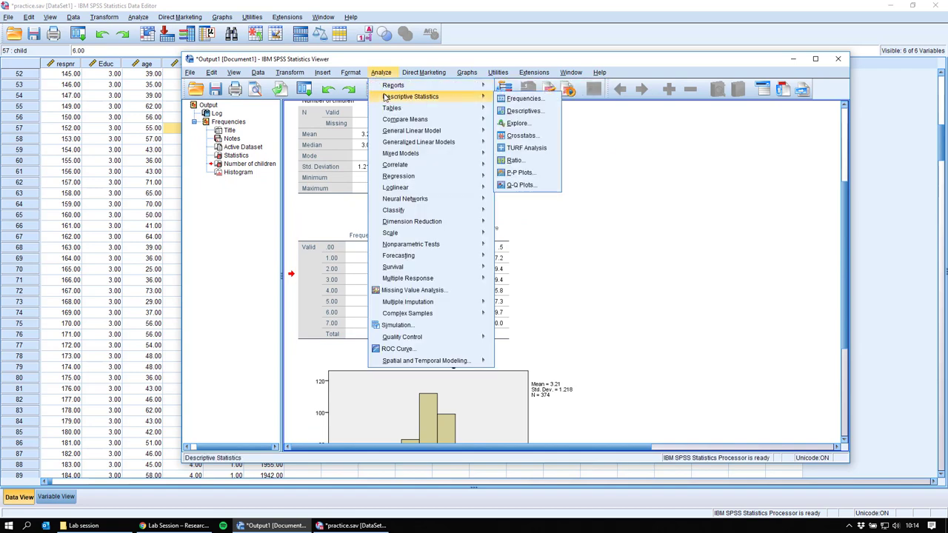
click(523, 98)
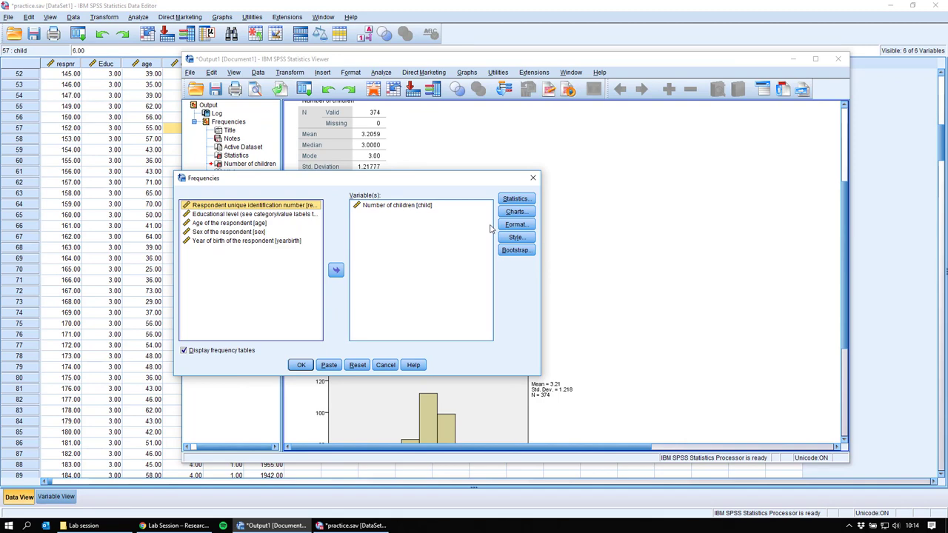
click(516, 199)
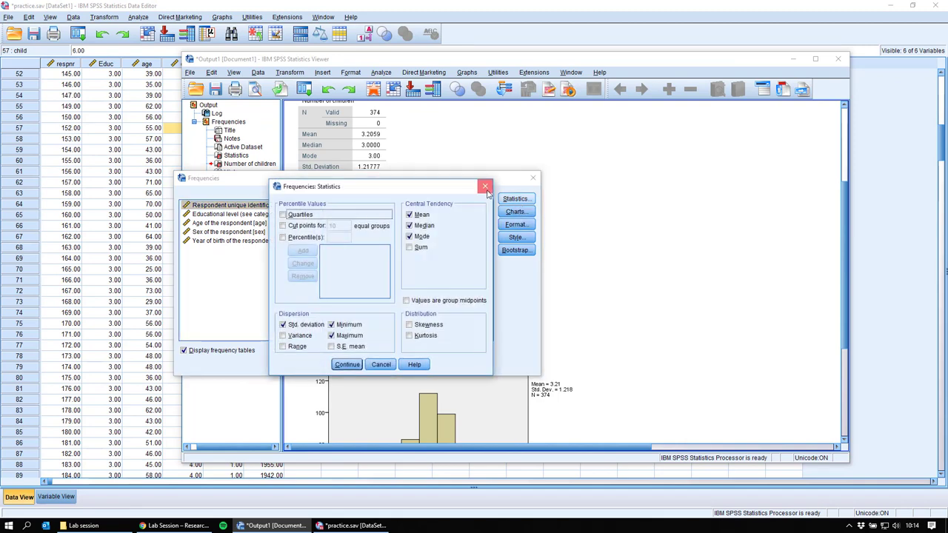
click(317, 362)
click(301, 364)
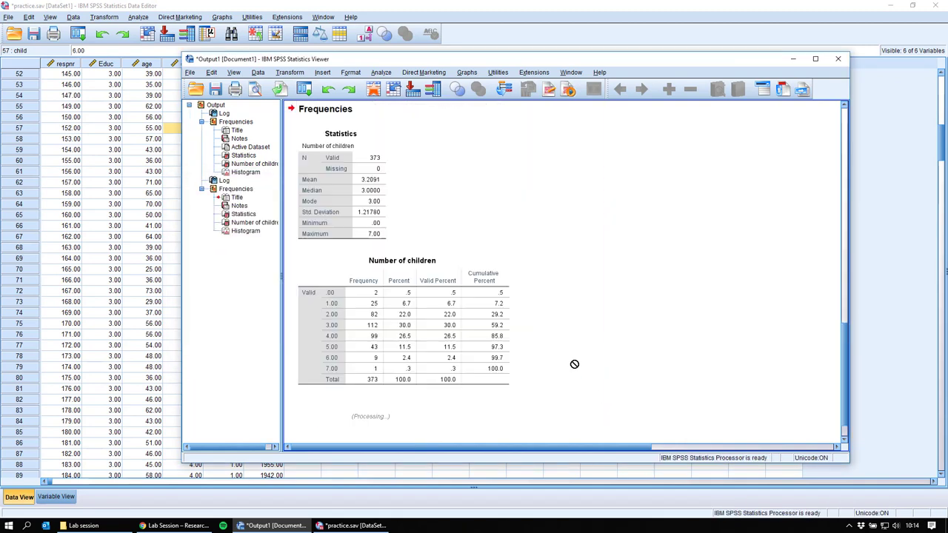
- Compare the statistics, frequency table and histogram for Number of children between the first and the rerun Frequencies output
click(379, 161)
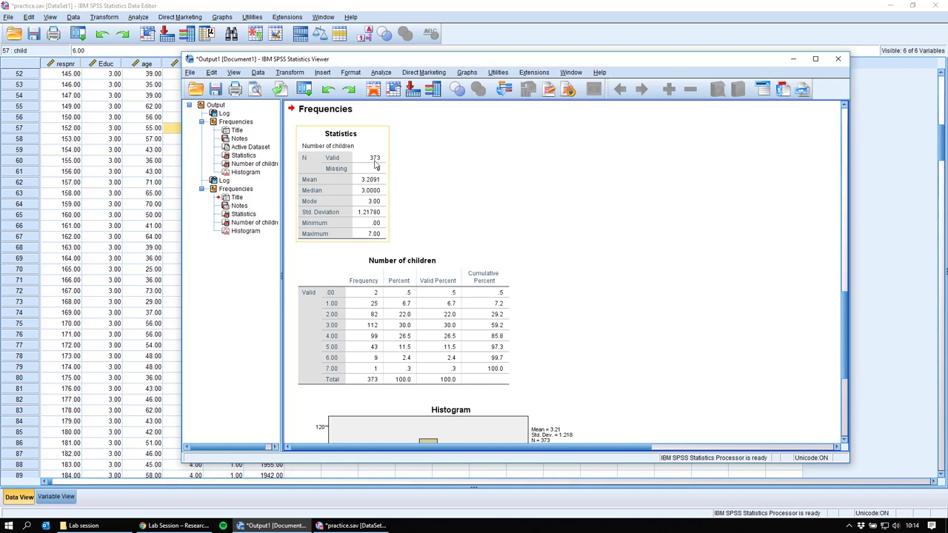
scroll(376, 166, up, 10)
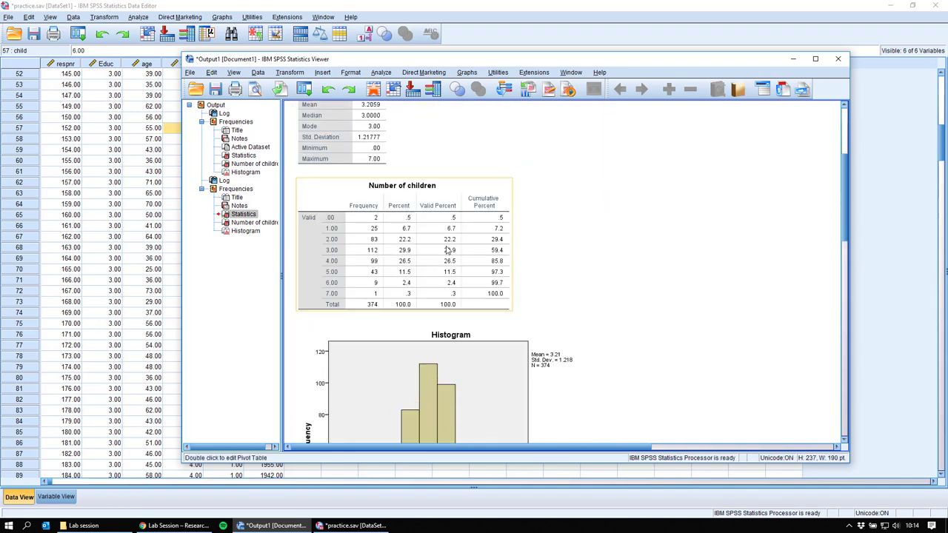
scroll(376, 271, down, 10)
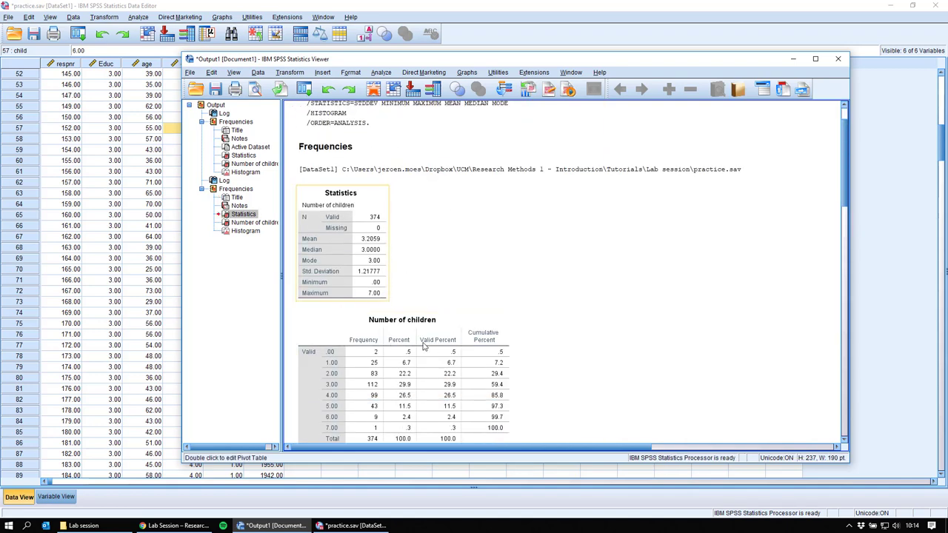
scroll(448, 335, down, 5)
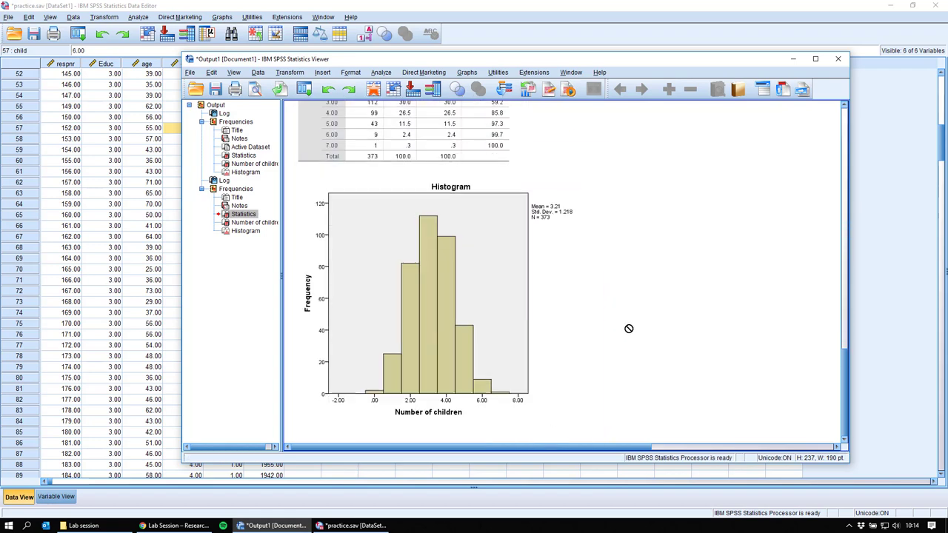
scroll(517, 275, up, 2)
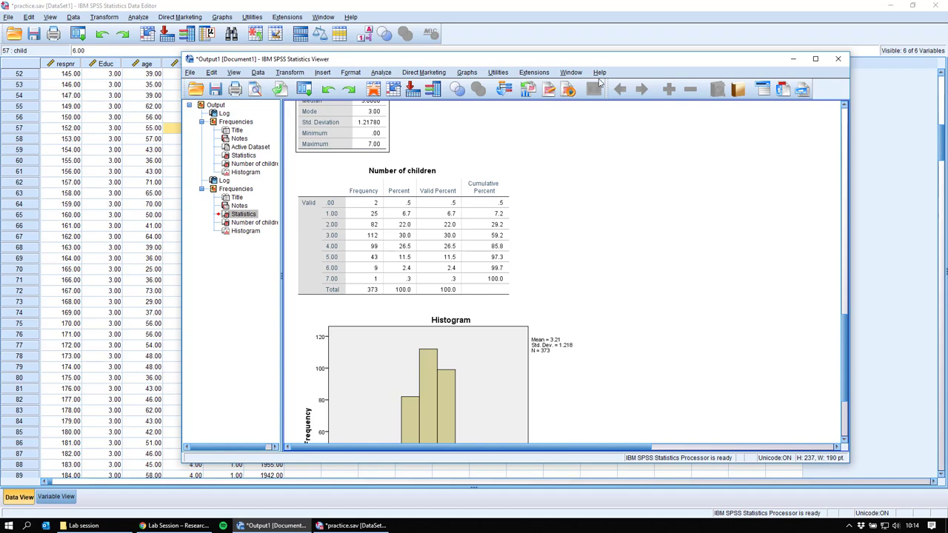
scroll(578, 271, up, 6)
scroll(574, 285, up, 1)
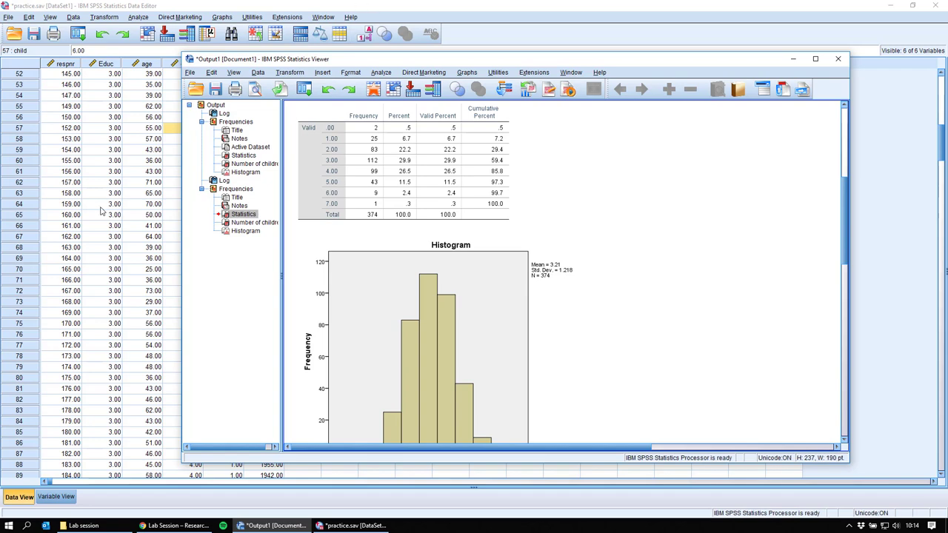
- Copy the Number of children histogram from the first Frequencies output
click(325, 237)
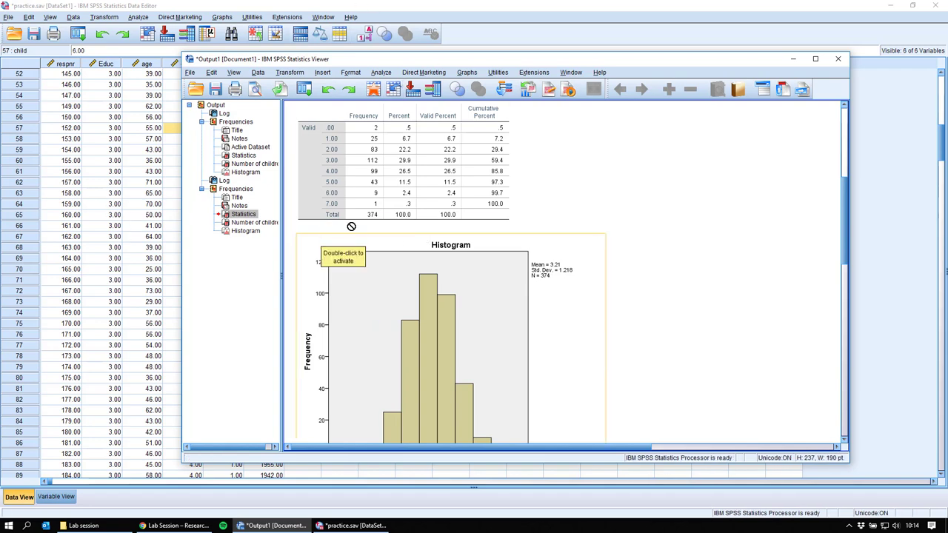
click(443, 258)
right_click(442, 258)
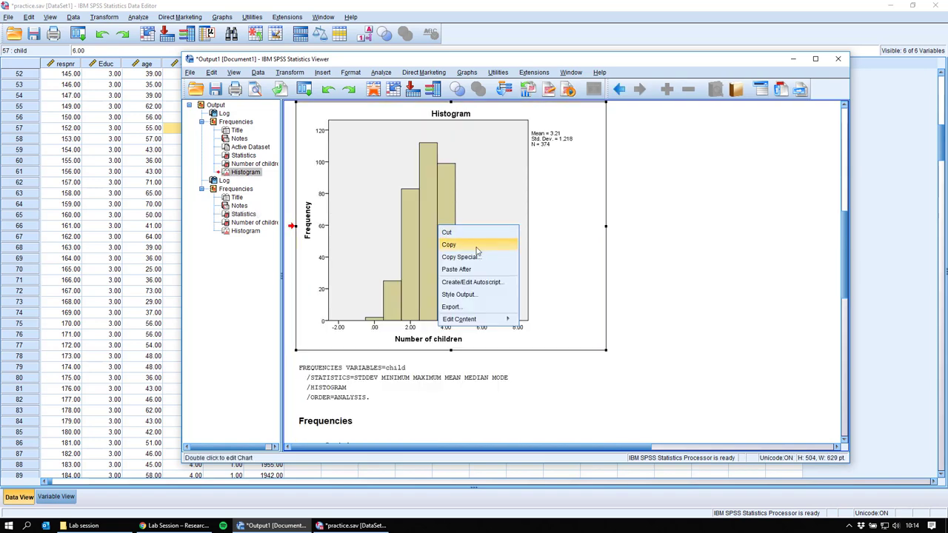
click(446, 247)
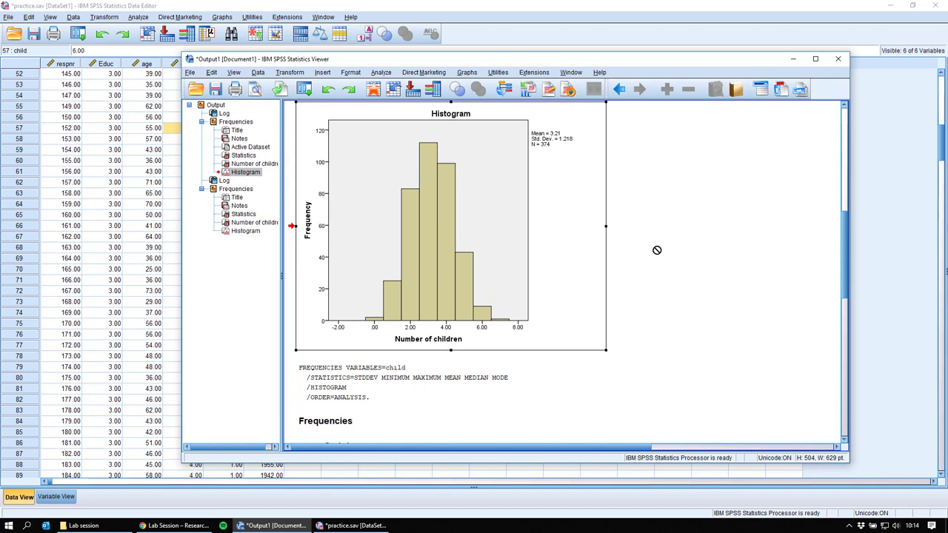
- Start a new chart in the Chart Builder and place a Pie/Polar chart on its canvas
scroll(644, 254, up, 5)
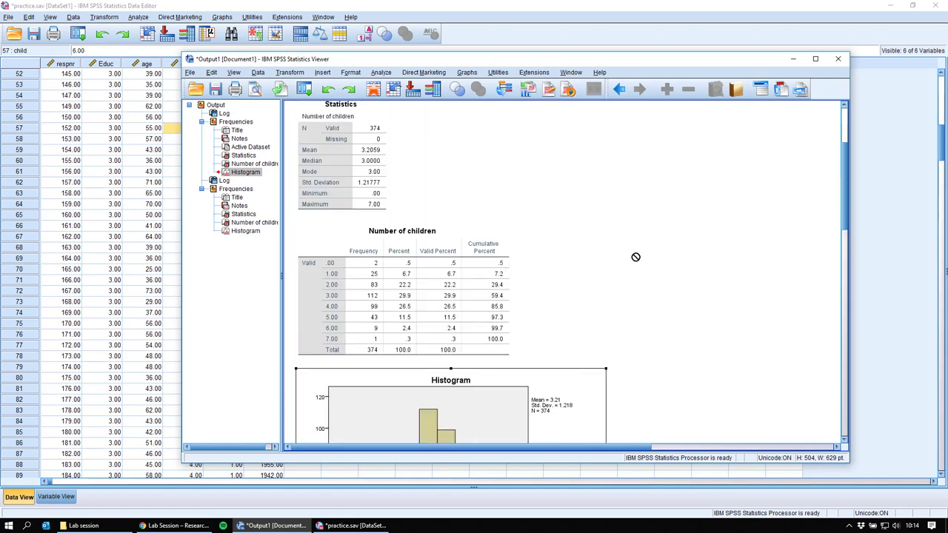
scroll(635, 257, down, 3)
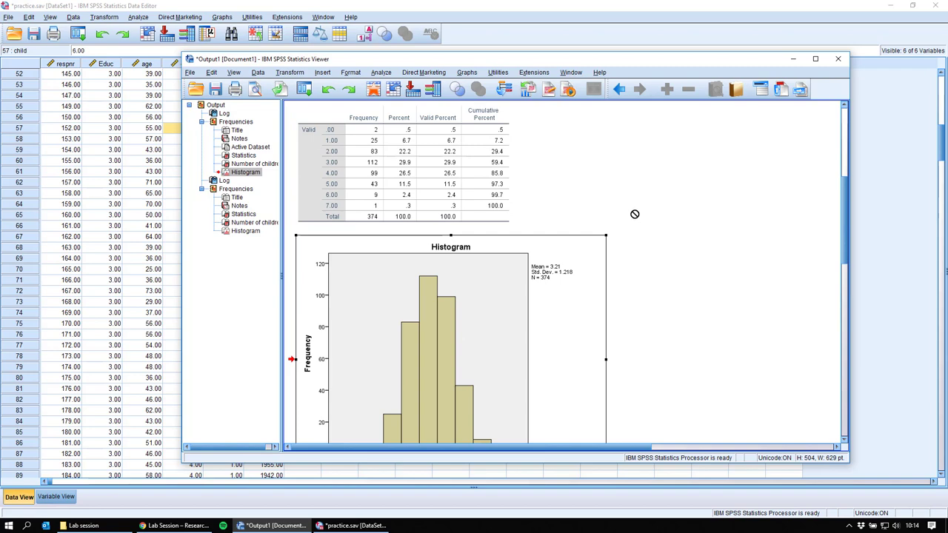
scroll(635, 214, down, 2)
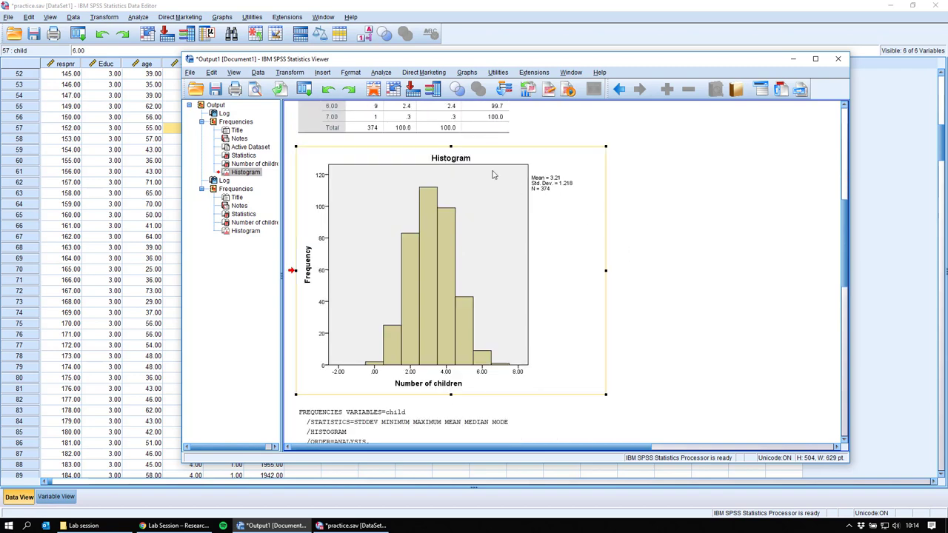
click(468, 73)
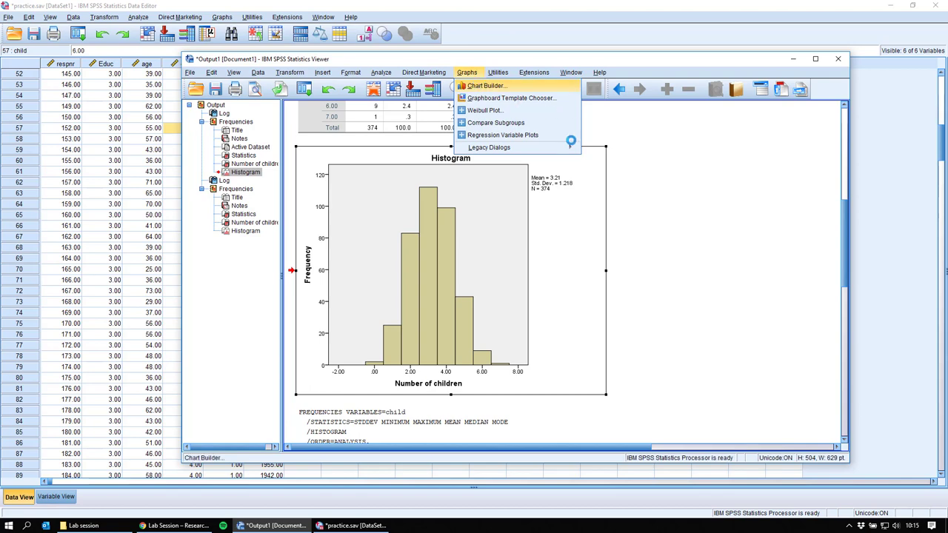
click(534, 182)
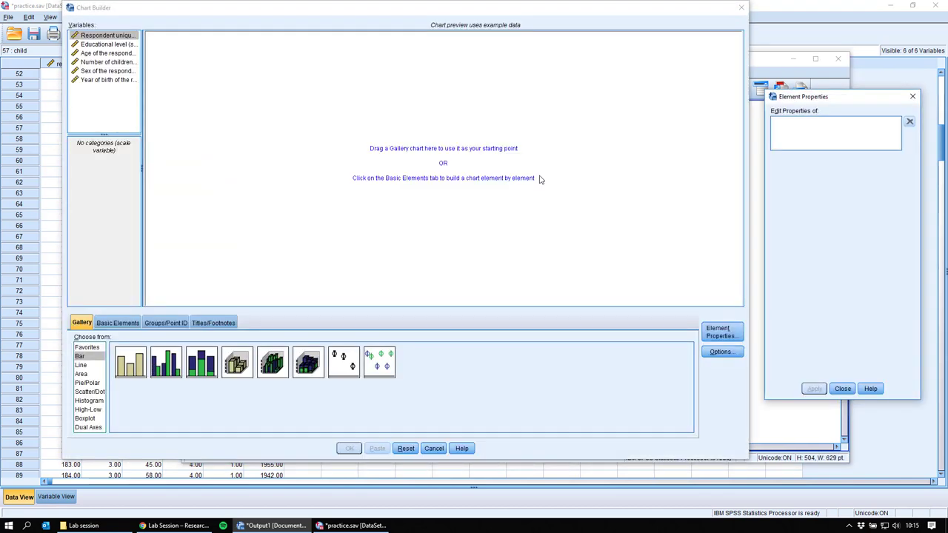
click(87, 383)
drag(127, 355, 330, 156)
click(90, 391)
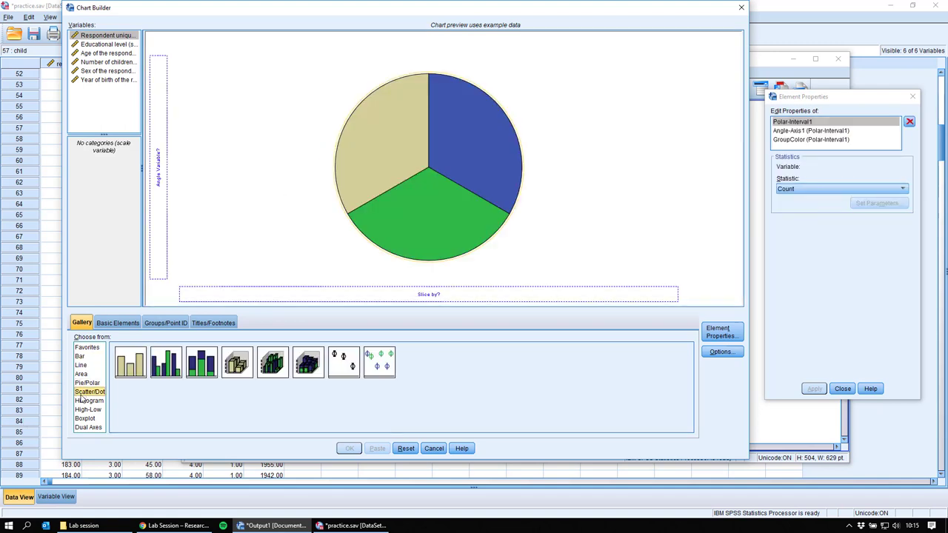
click(98, 382)
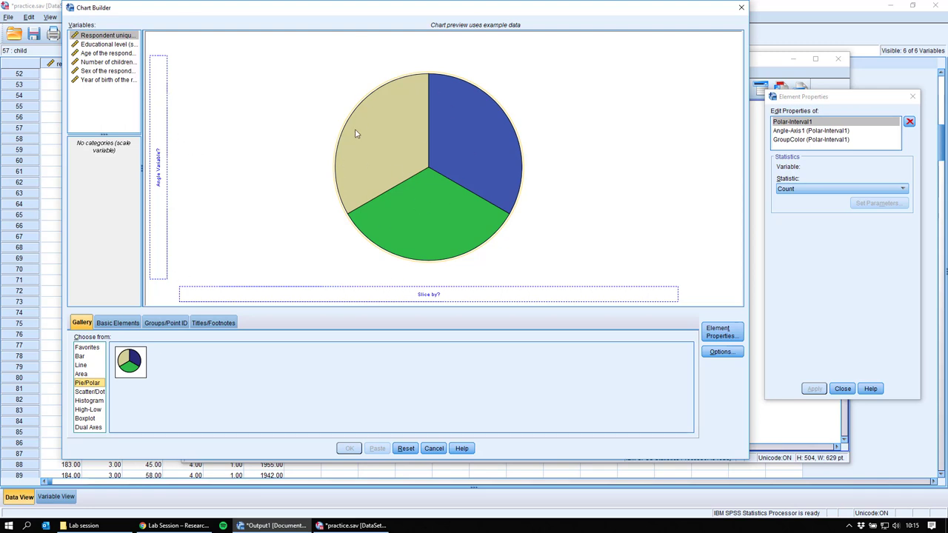
- Treat Sex of the respondent as nominal and use it as the pie chart's slice variable
right_click(97, 72)
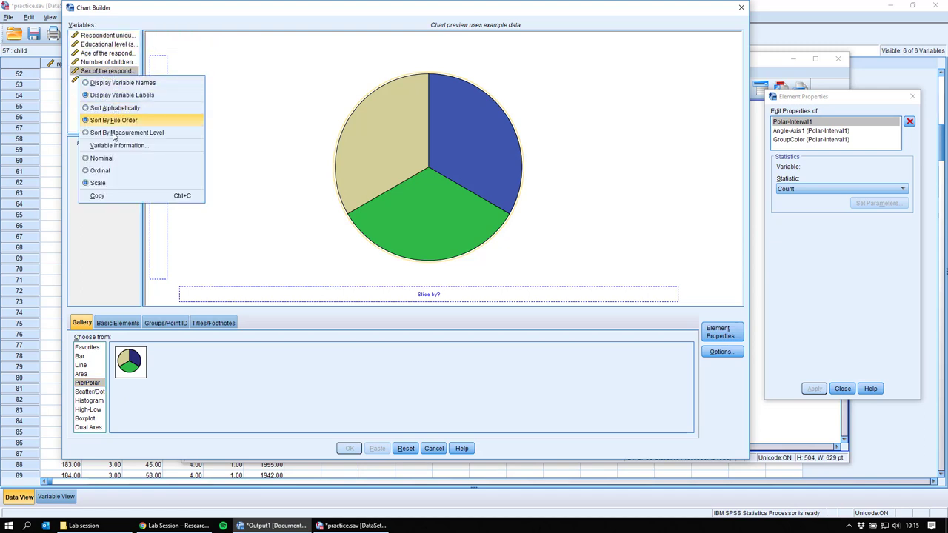
click(111, 160)
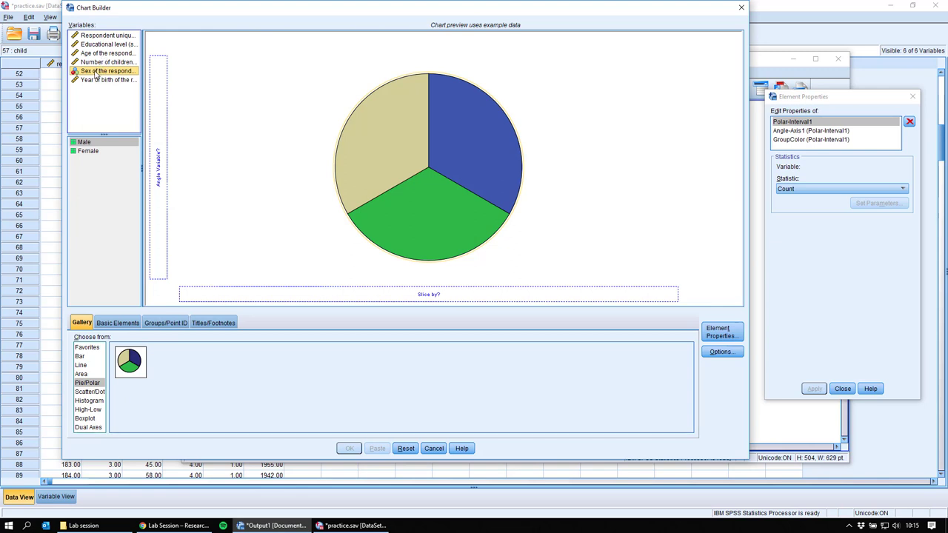
drag(96, 75, 404, 300)
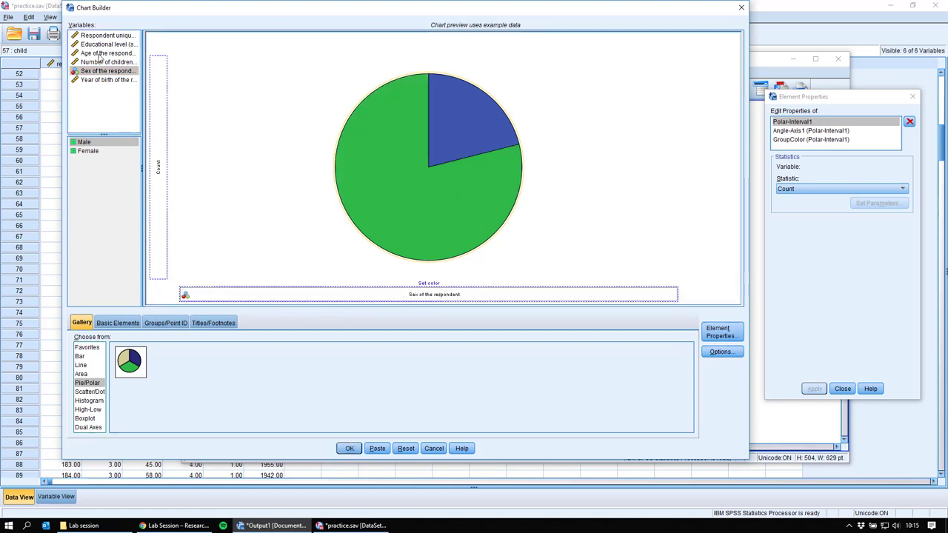
- Treat Age of the respondent as nominal, assign it as the pie's slice variable and generate the chart
drag(100, 56, 347, 294)
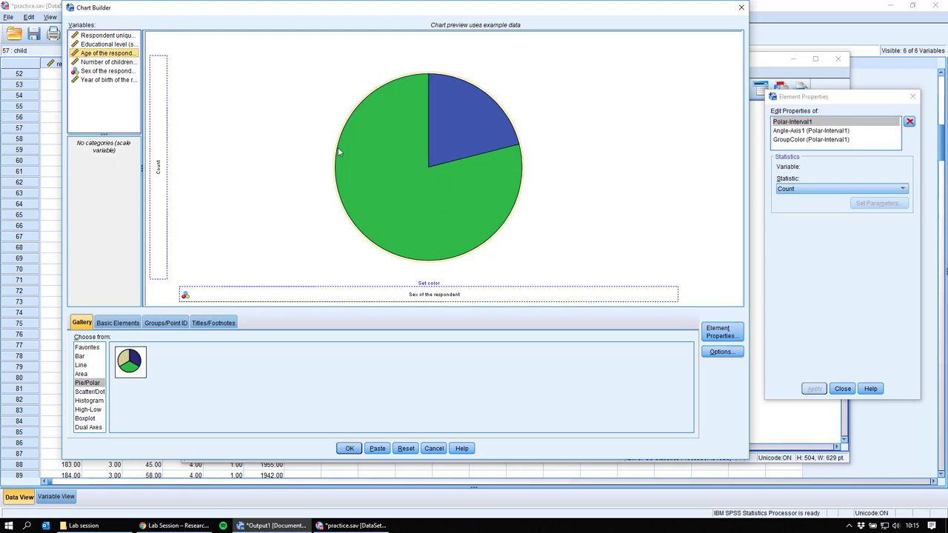
right_click(83, 54)
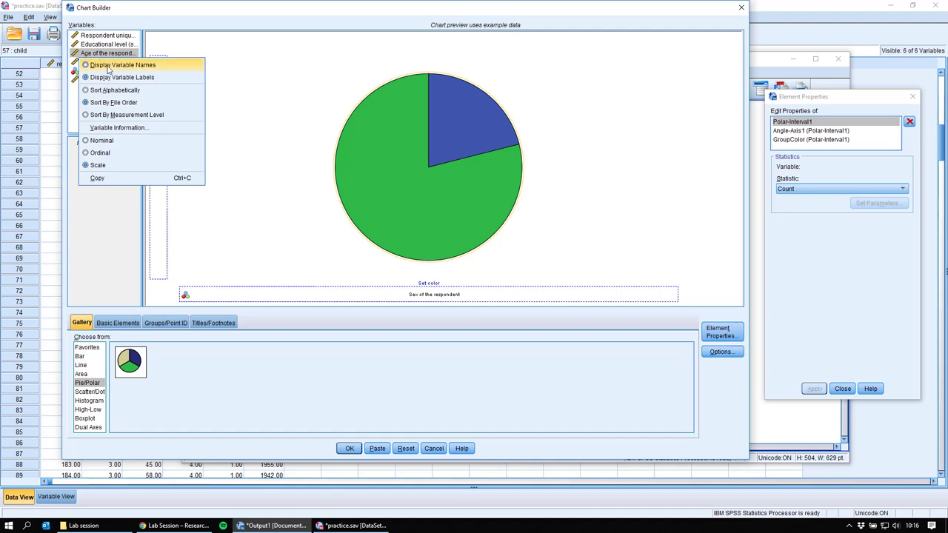
click(103, 140)
drag(108, 53, 341, 294)
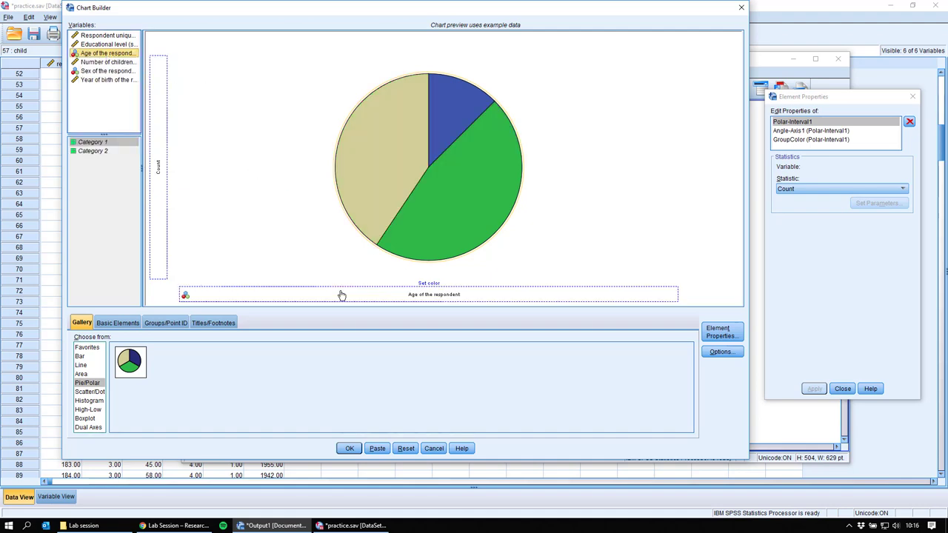
click(349, 448)
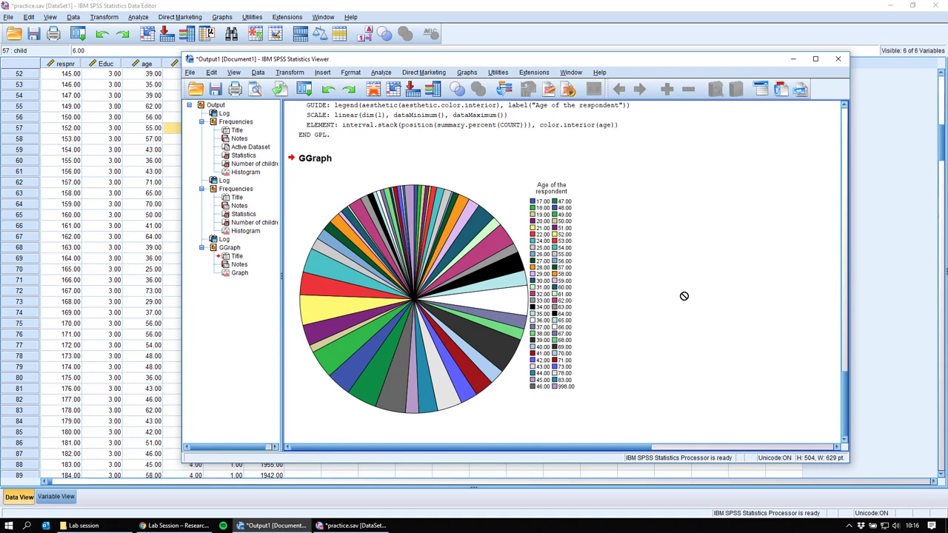
- Build another pie chart in the Chart Builder, sliced by Sex of the respondent as a nominal variable, and generate it
click(384, 74)
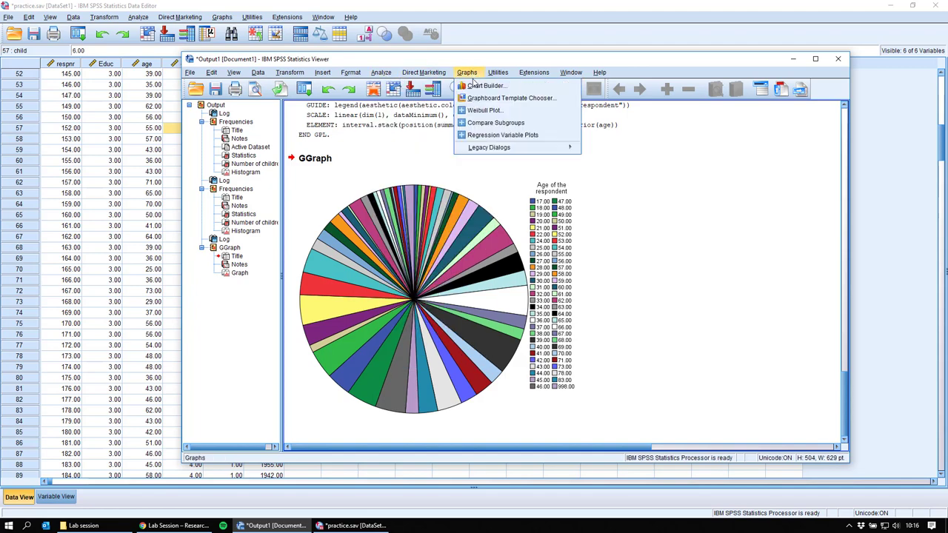
click(483, 86)
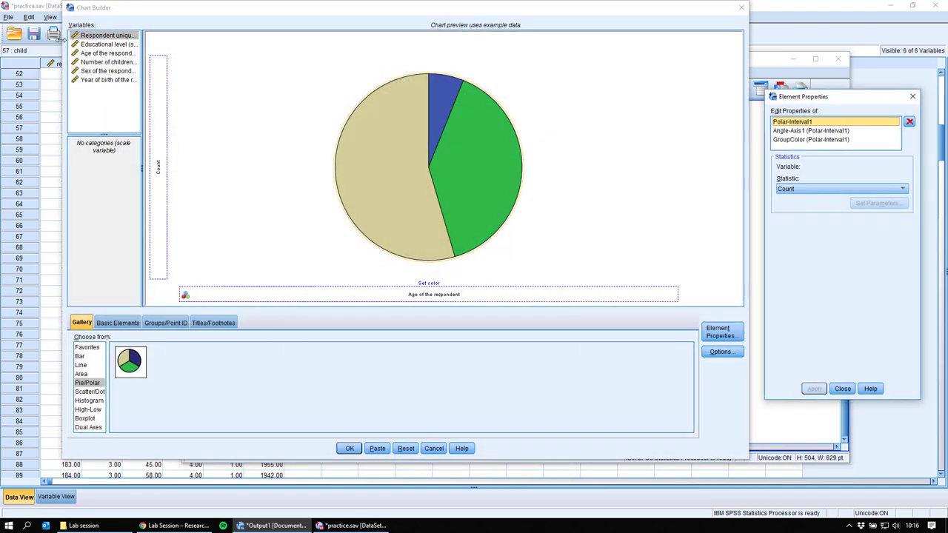
right_click(102, 73)
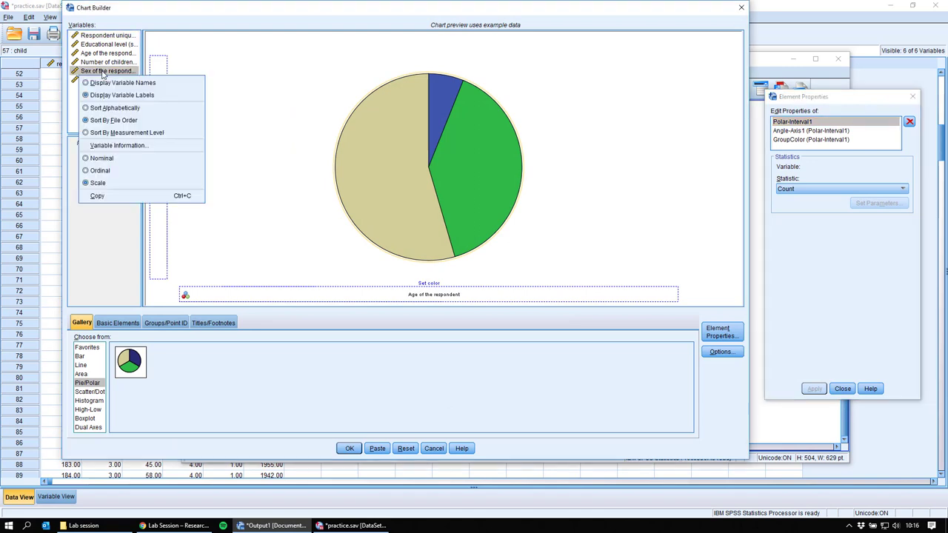
click(100, 158)
drag(108, 75, 394, 294)
click(348, 449)
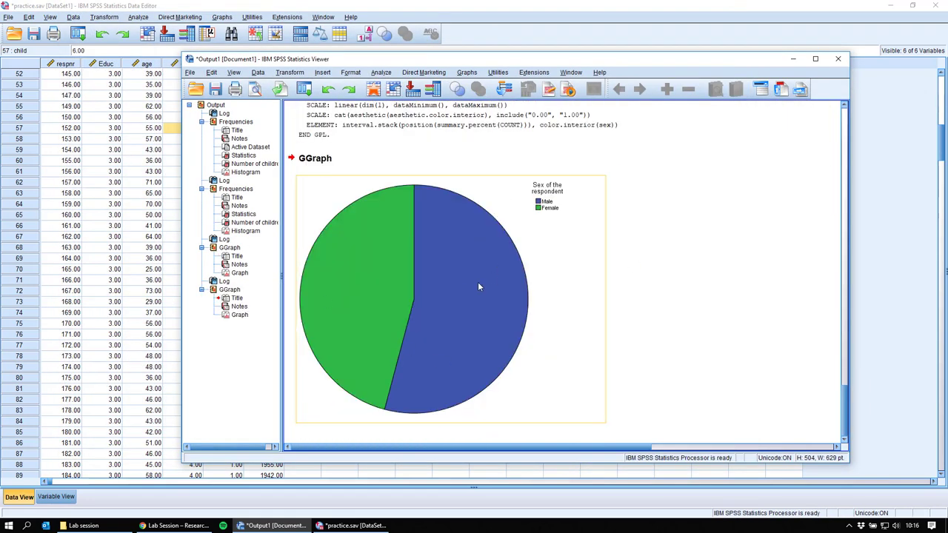
- Open the Sex of the respondent pie chart for editing and fill the Male slice with dark green (10, 86, 44)
click(461, 242)
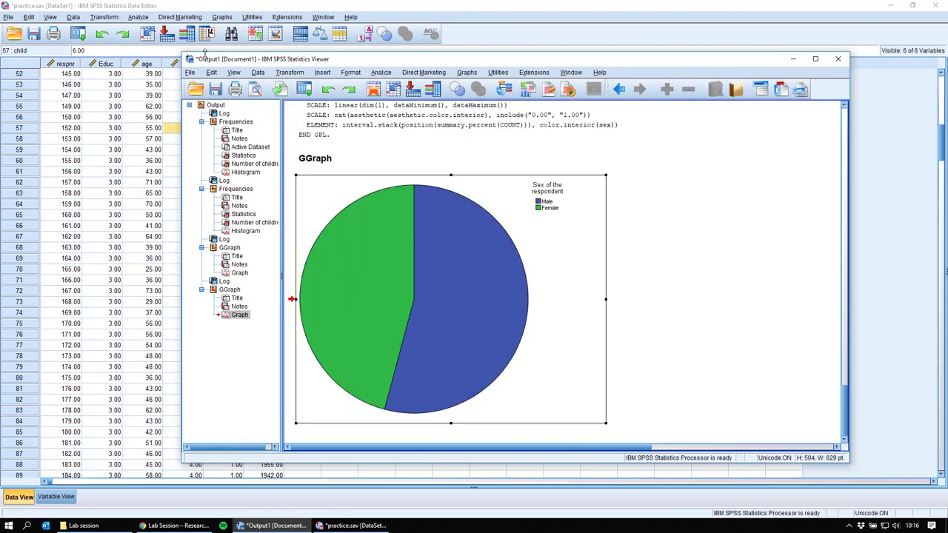
double_click(442, 265)
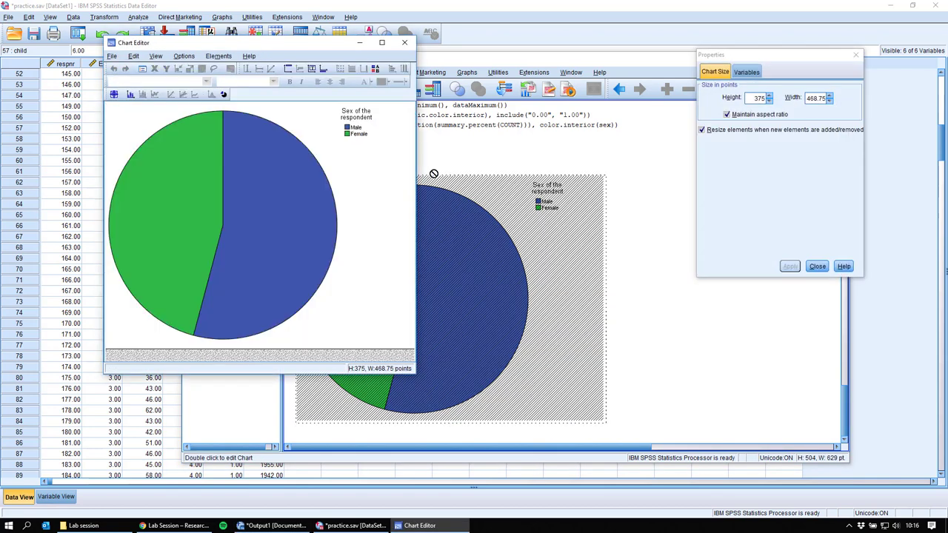
drag(164, 46, 172, 89)
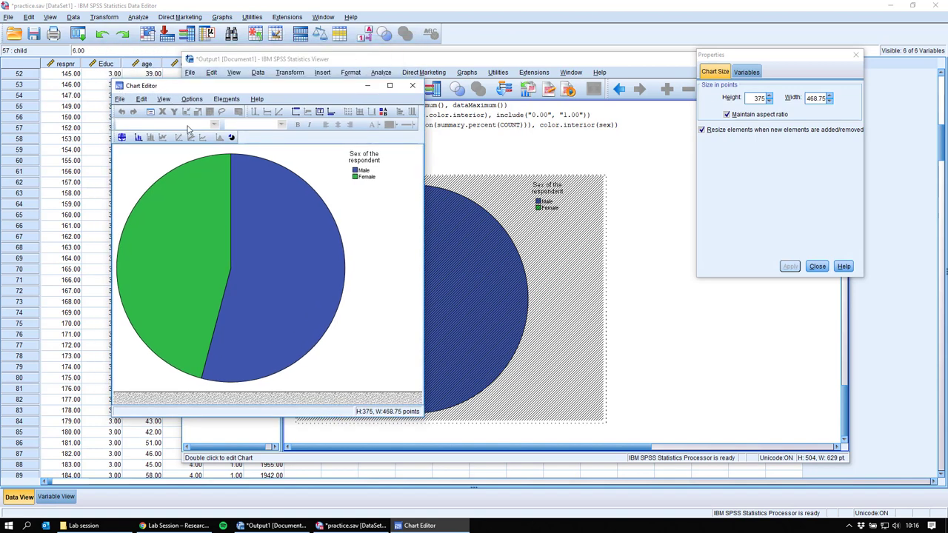
click(281, 261)
click(313, 246)
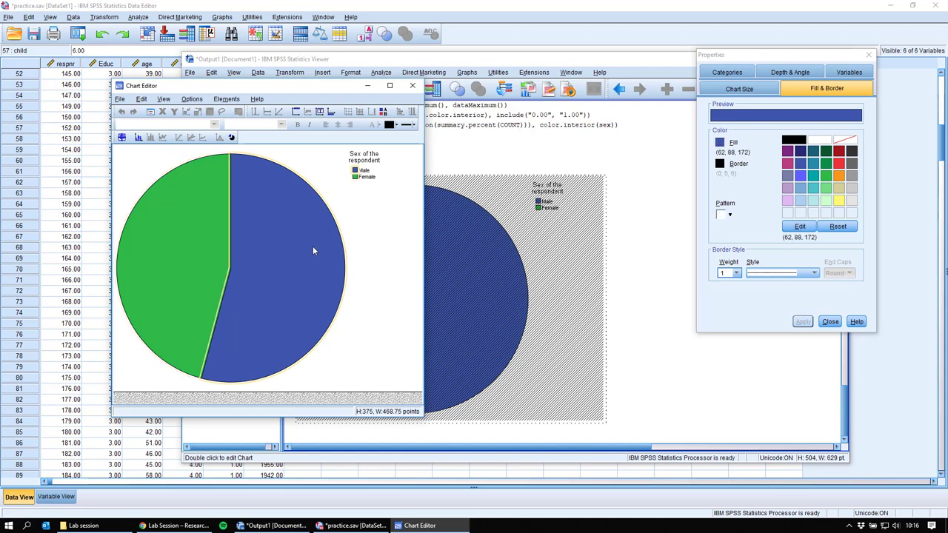
click(828, 152)
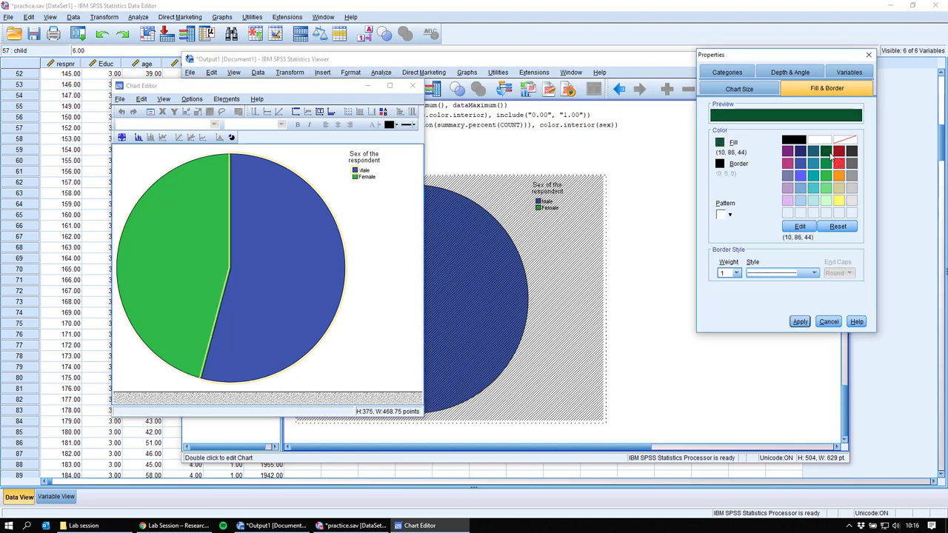
click(798, 322)
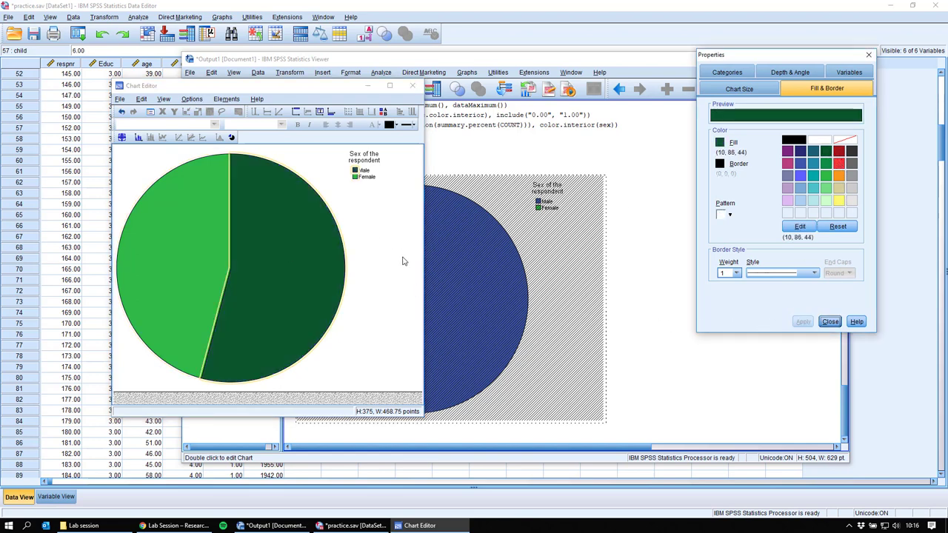
click(373, 277)
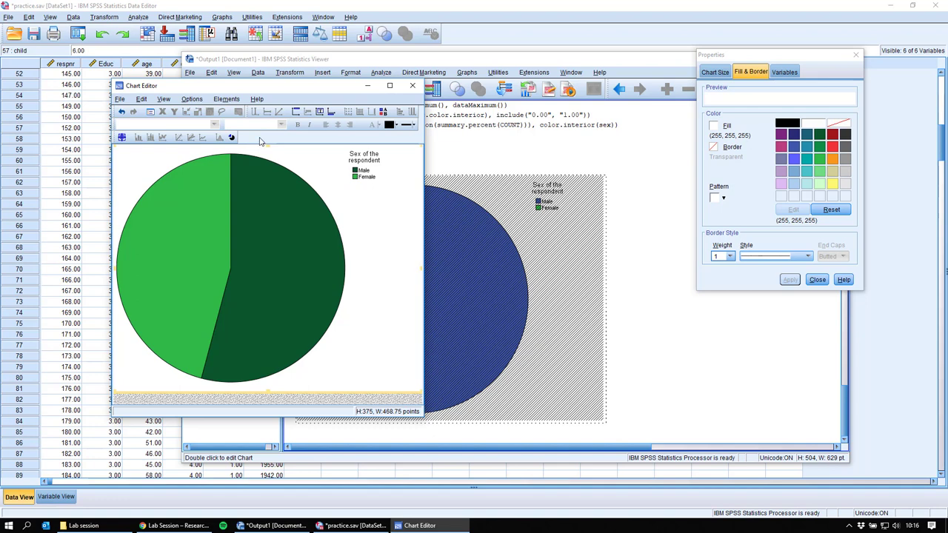
- Select the whole pie of the Sex of the respondent chart and show percent data labels on its slices
click(373, 159)
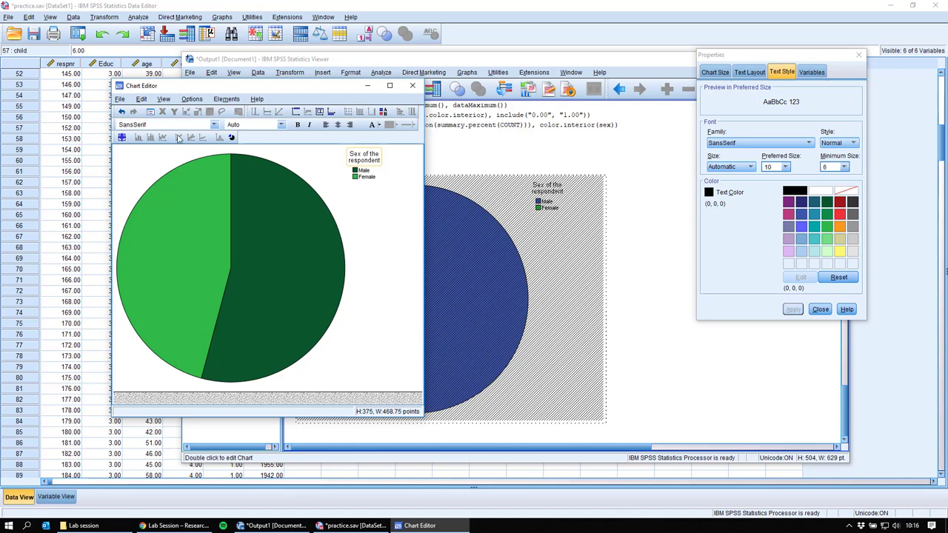
click(207, 249)
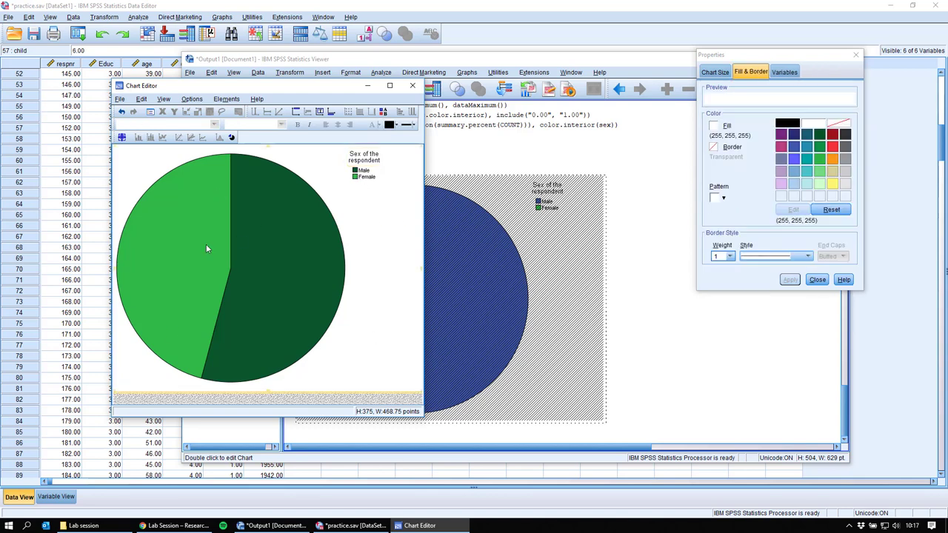
click(289, 277)
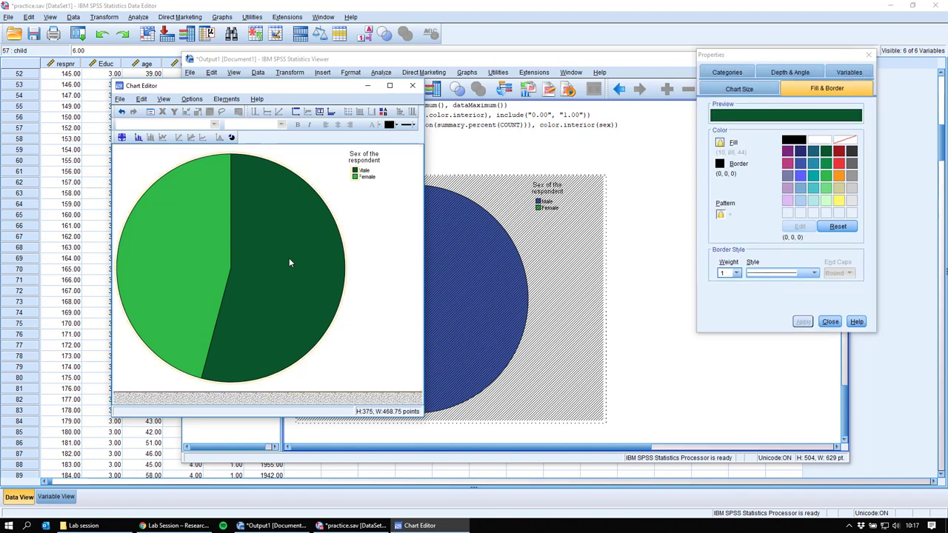
click(227, 99)
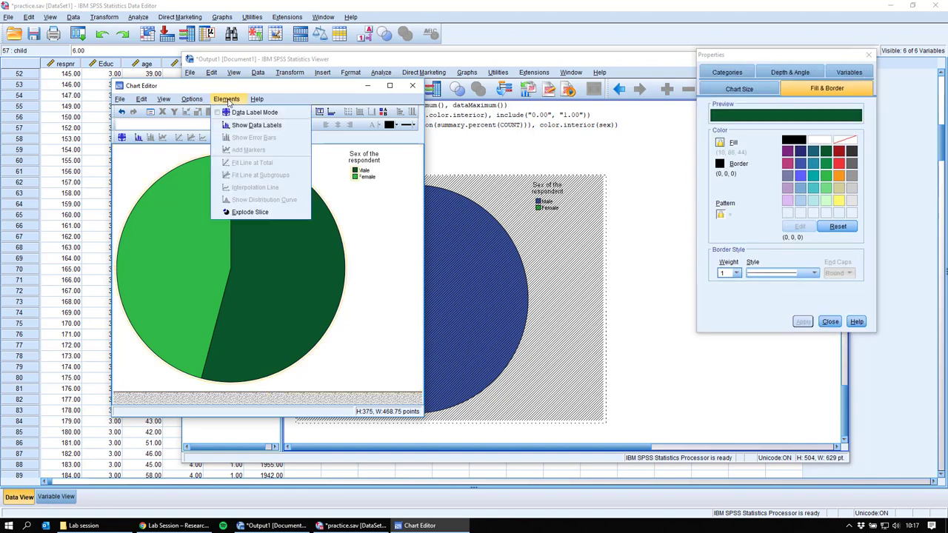
click(238, 128)
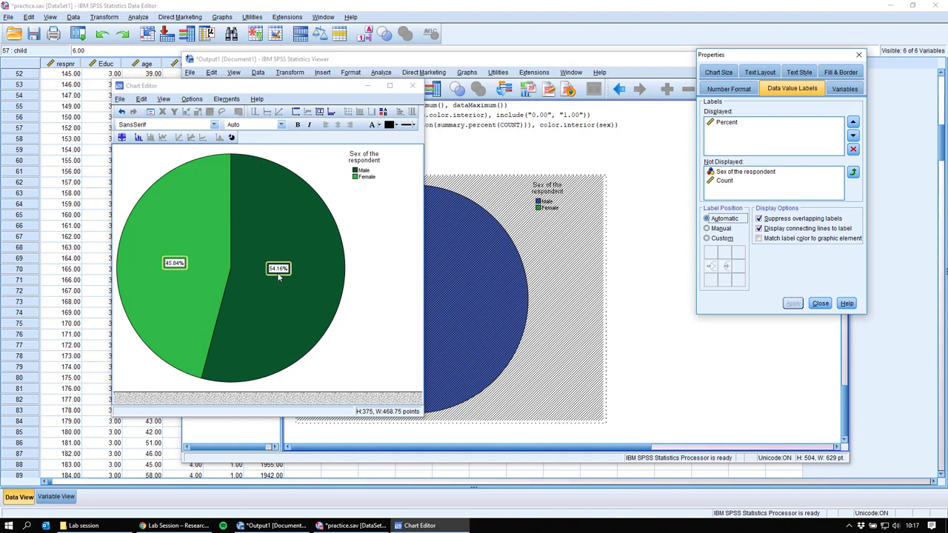
- Add Count to the displayed slice labels alongside Percent, apply the change and close the chart editing windows
drag(729, 56, 467, 92)
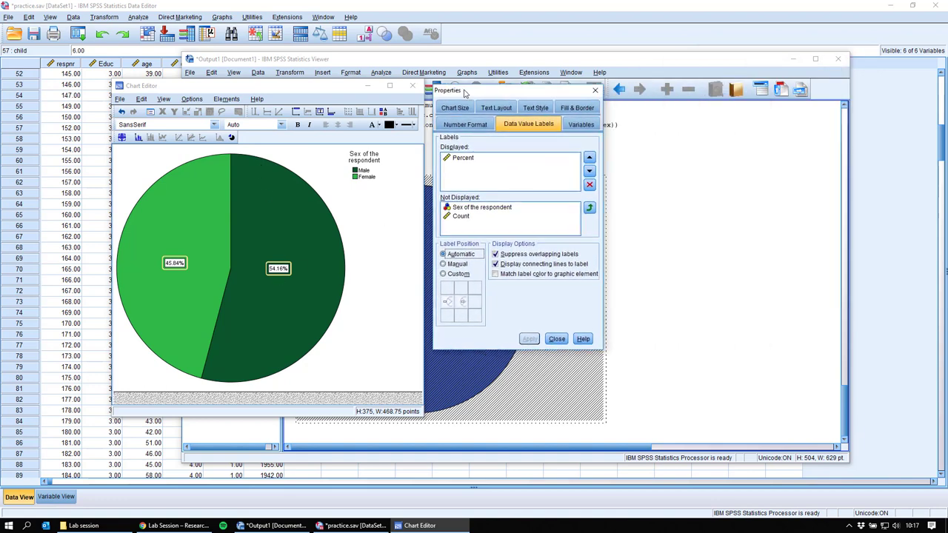
click(463, 216)
click(589, 209)
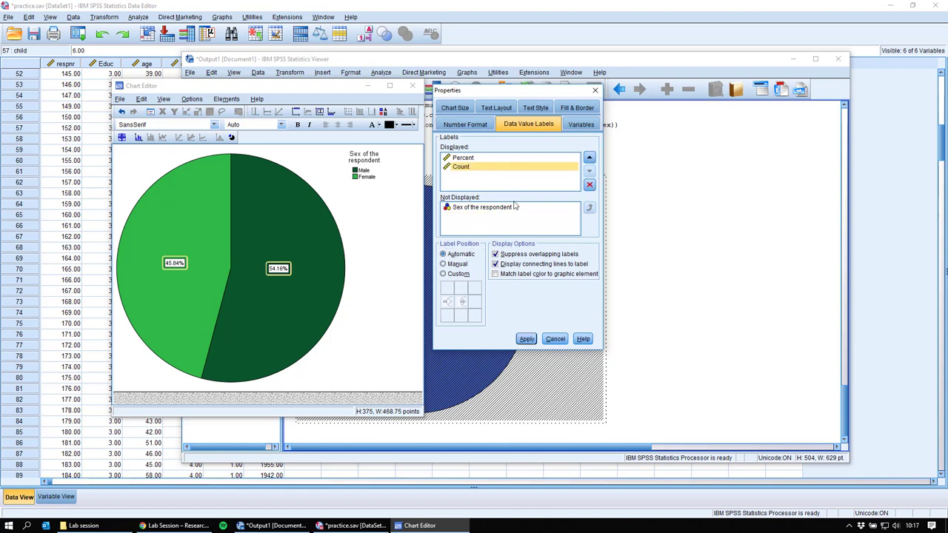
click(527, 339)
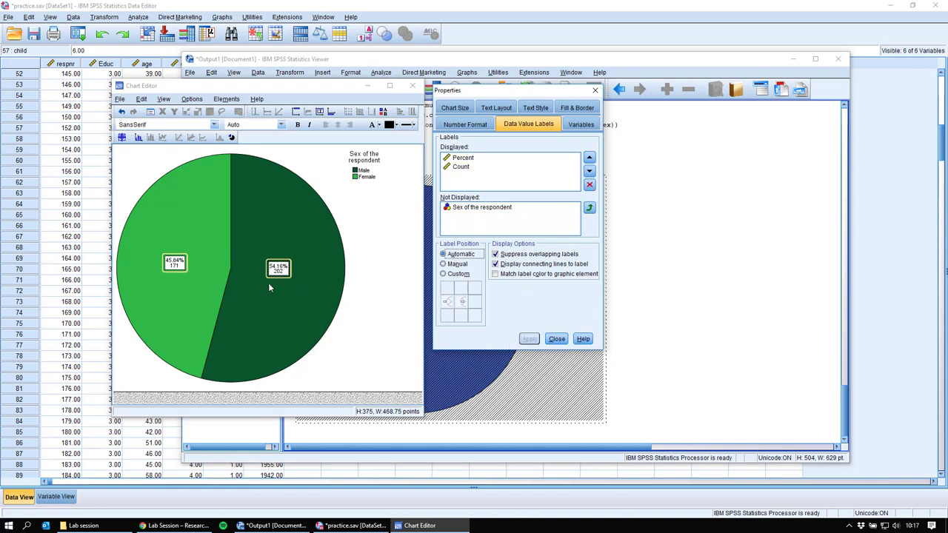
click(556, 338)
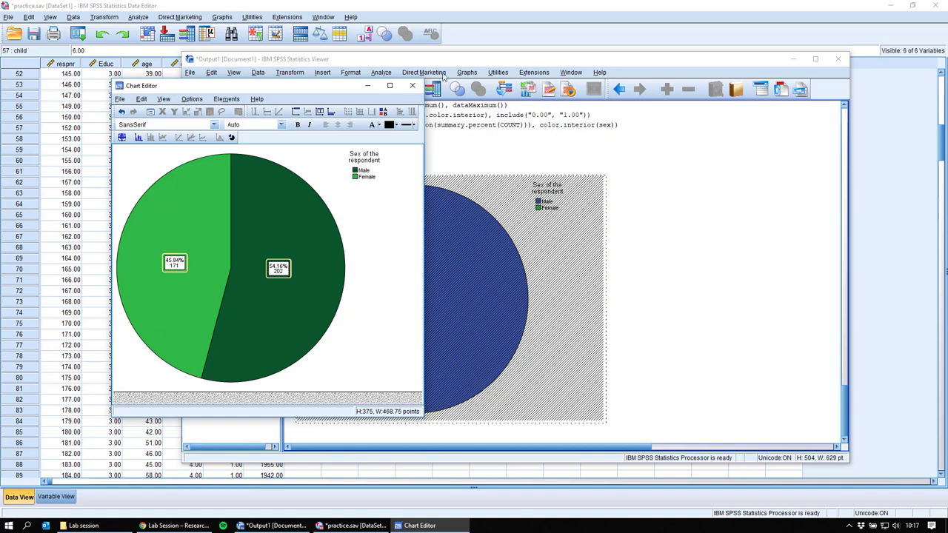
click(412, 85)
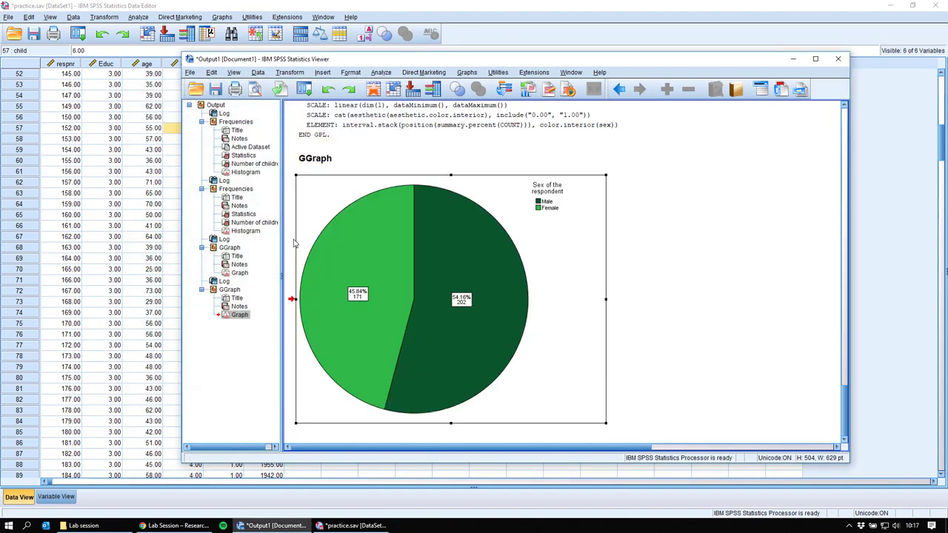
- Bring up the variable definitions of practice.sav and minimize the output viewer covering them
drag(294, 243, 612, 280)
click(55, 497)
click(500, 305)
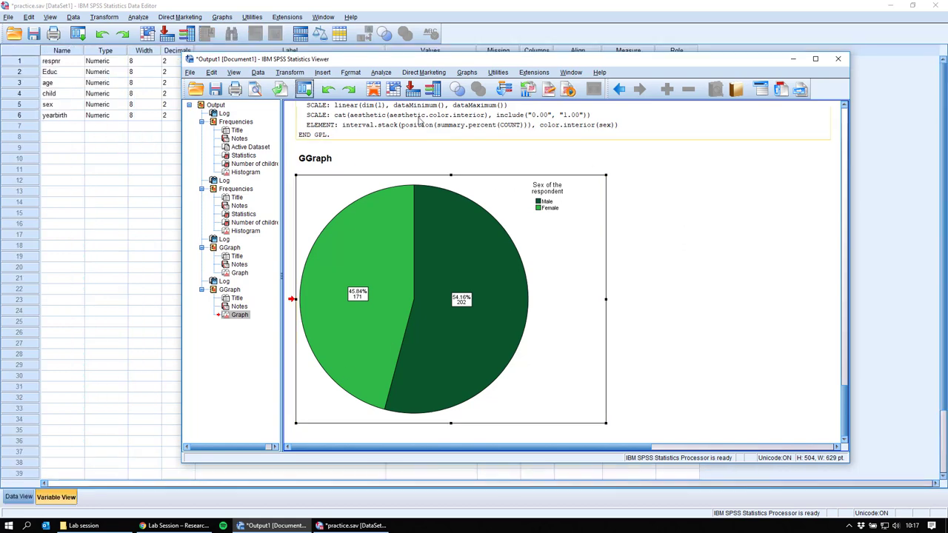
click(793, 59)
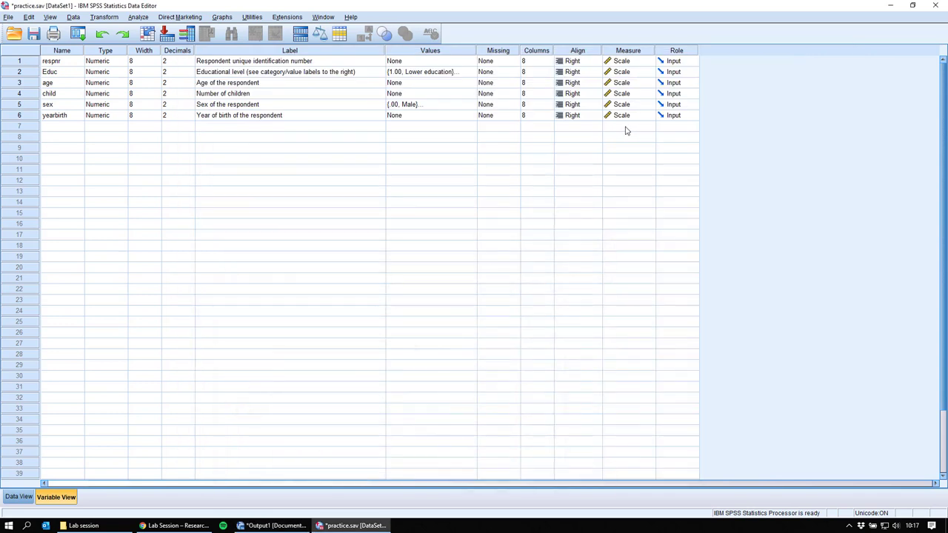
click(466, 152)
click(471, 148)
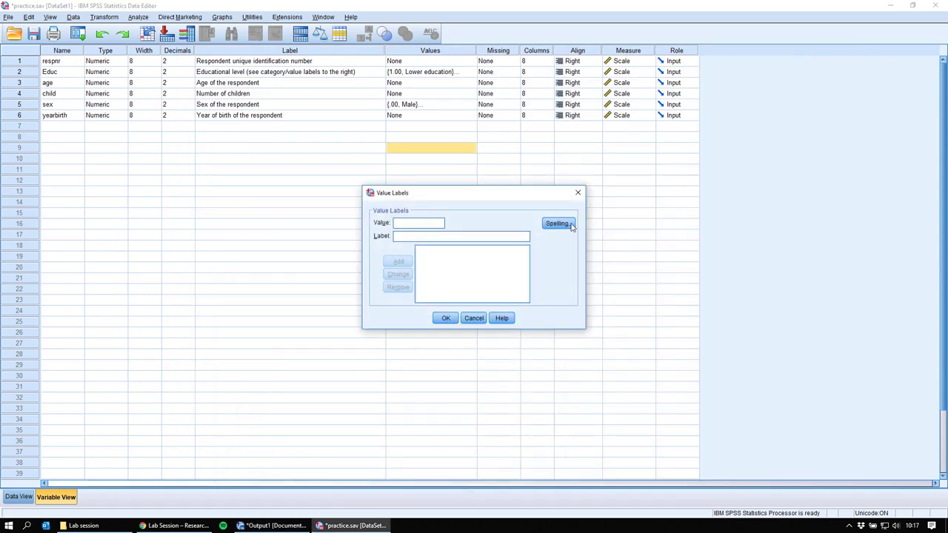
click(577, 191)
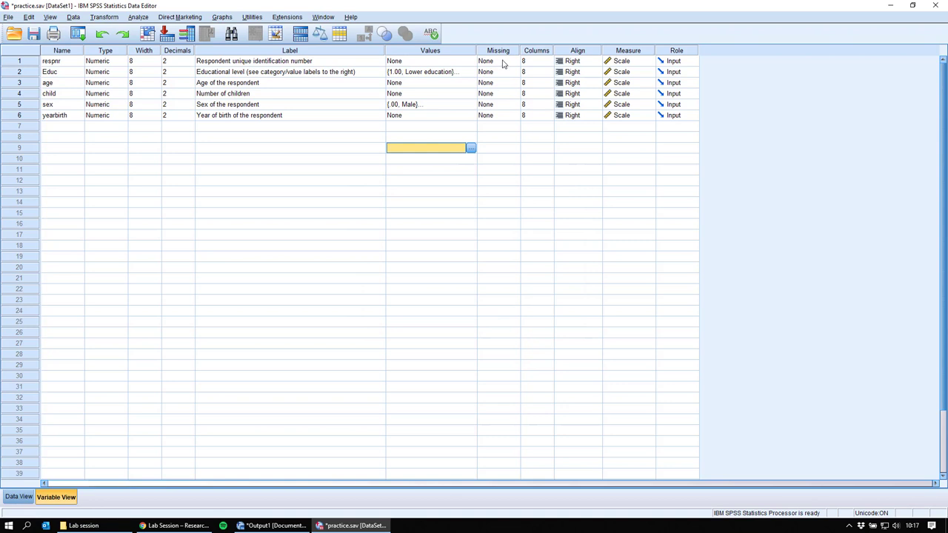
- Review the Missing and Measure settings of all six variables
drag(502, 64, 504, 115)
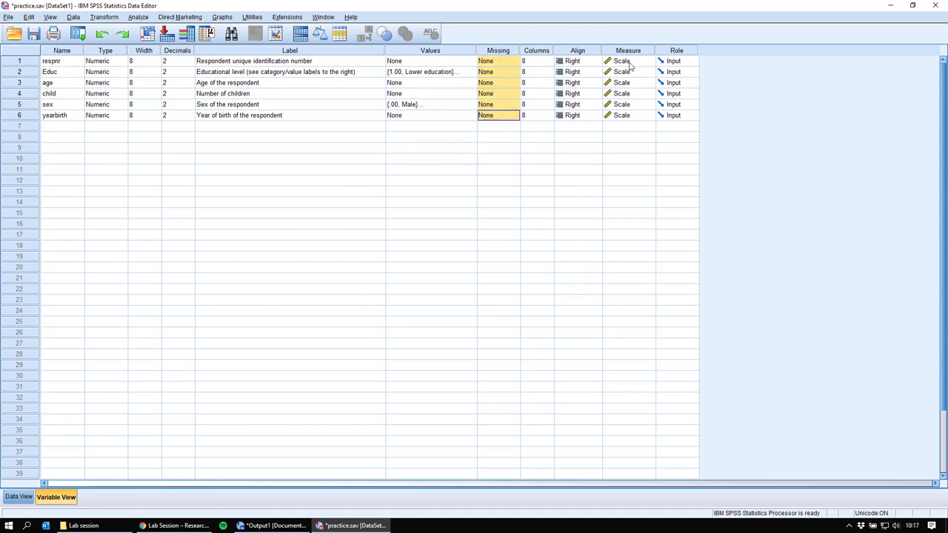
drag(629, 65, 630, 115)
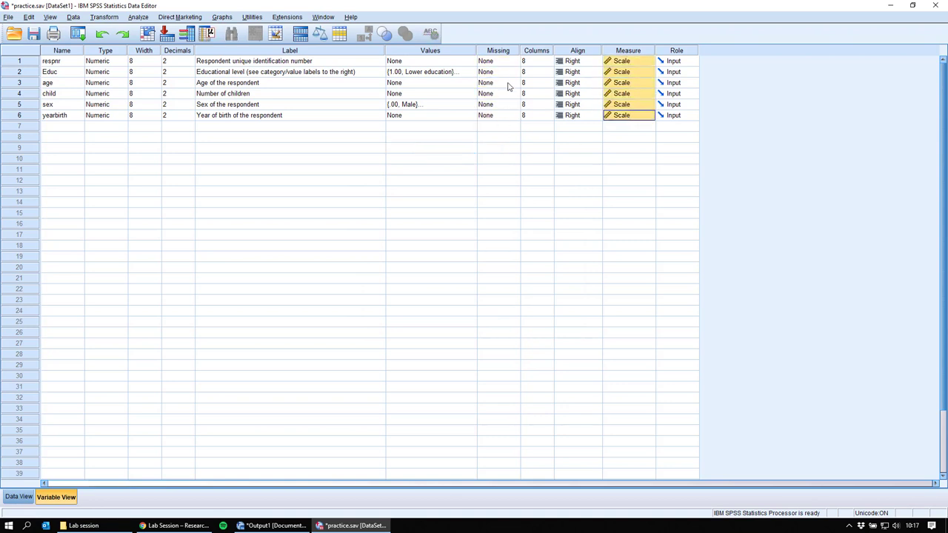
drag(510, 66, 514, 117)
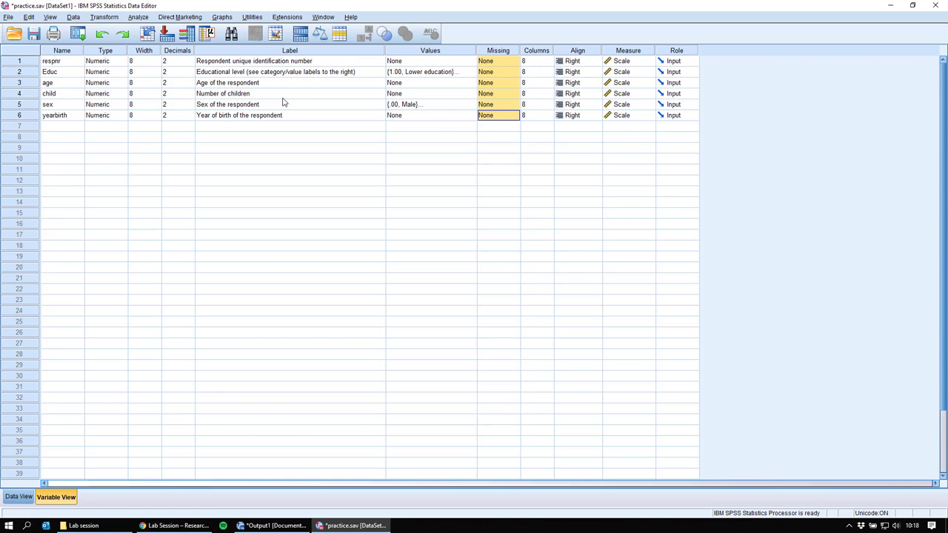
- Scan the age values in the data rows for unusual codes, checking cases 223, 226 and 229
click(18, 497)
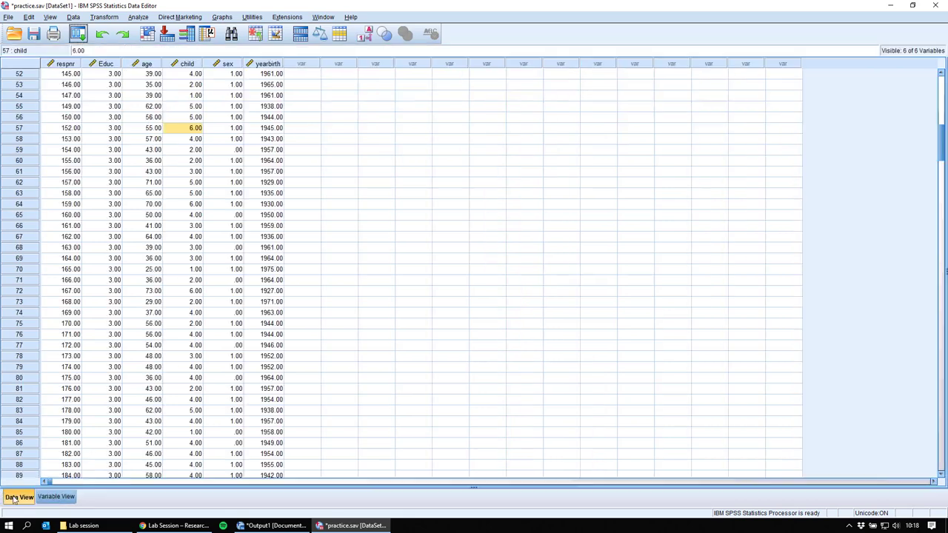
click(156, 149)
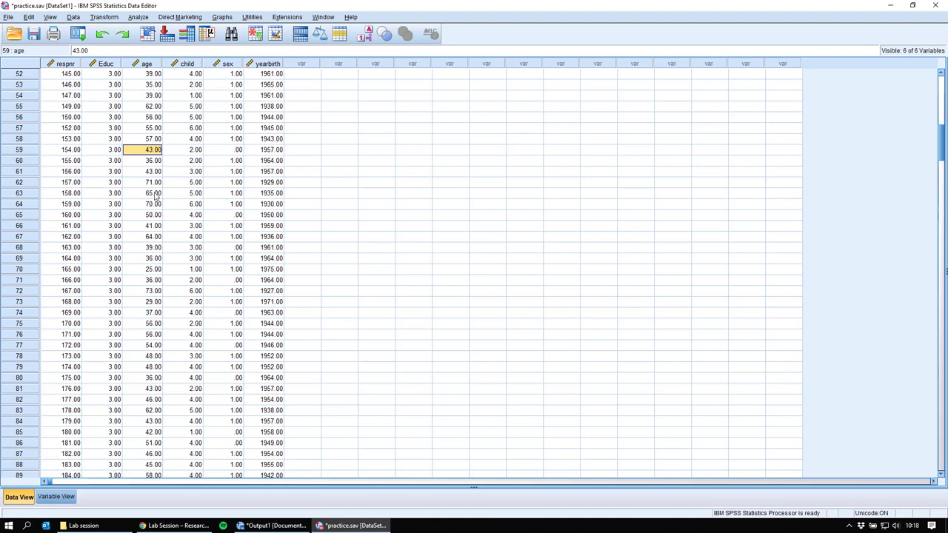
scroll(156, 195, down, 19)
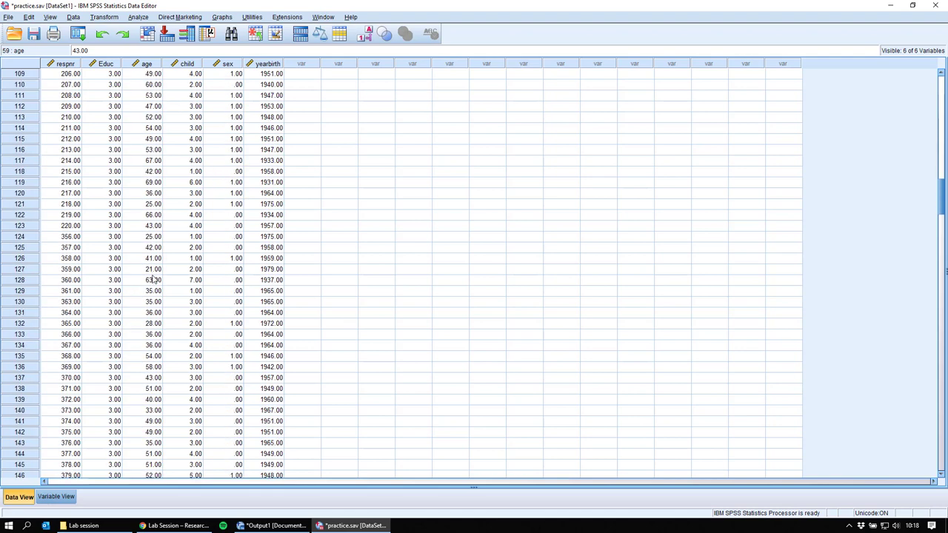
scroll(152, 279, down, 20)
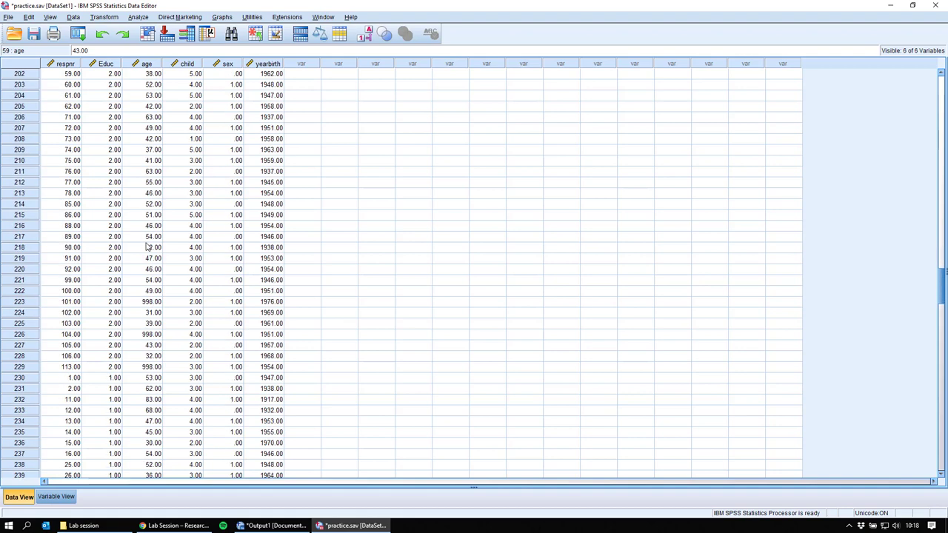
scroll(149, 251, down, 1)
click(152, 269)
click(149, 303)
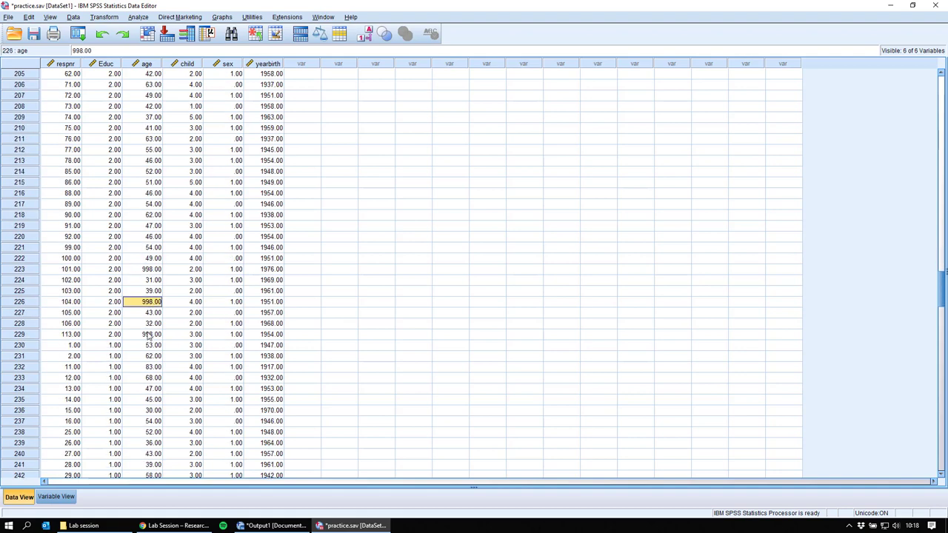
click(148, 335)
click(151, 303)
click(153, 269)
click(148, 303)
- Define 998 as a discrete missing value for the Age of the respondent variable
click(56, 497)
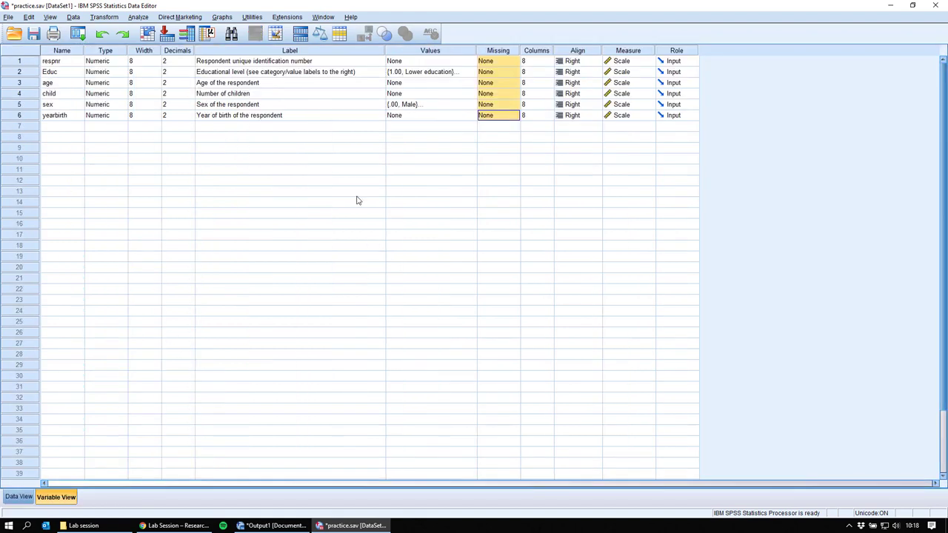
click(324, 108)
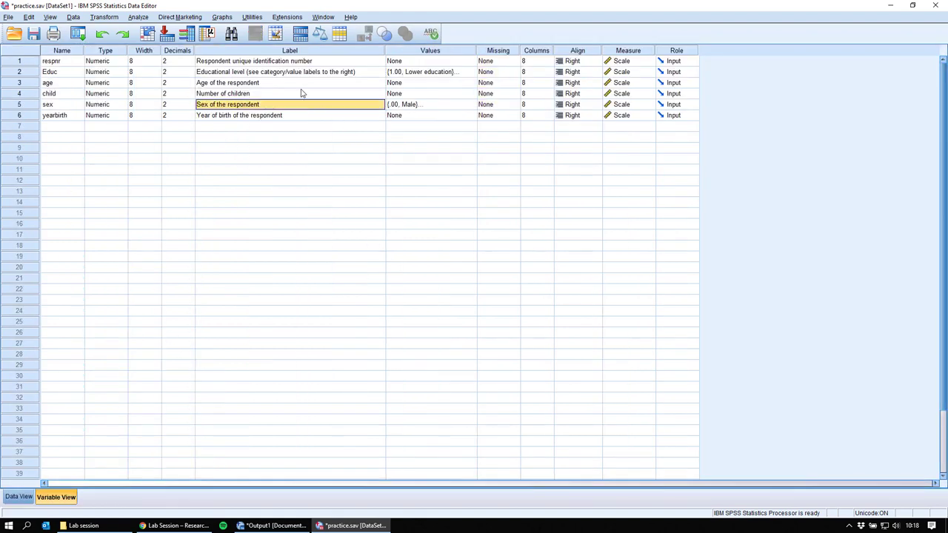
click(302, 93)
click(342, 84)
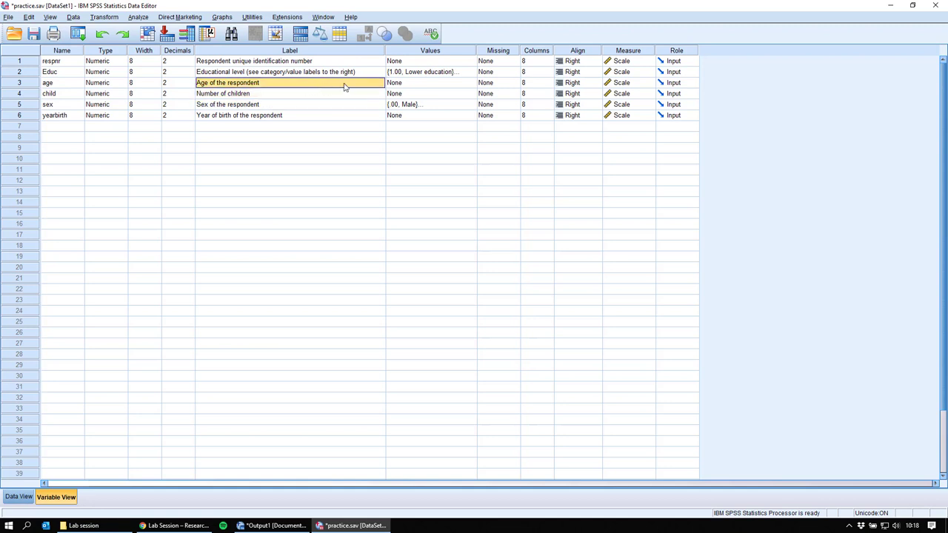
click(497, 86)
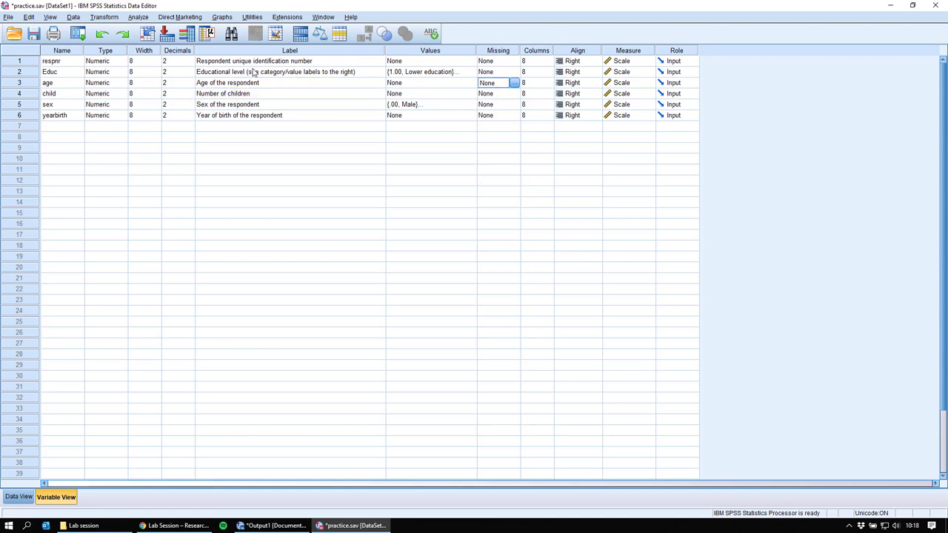
click(218, 86)
click(508, 87)
click(514, 83)
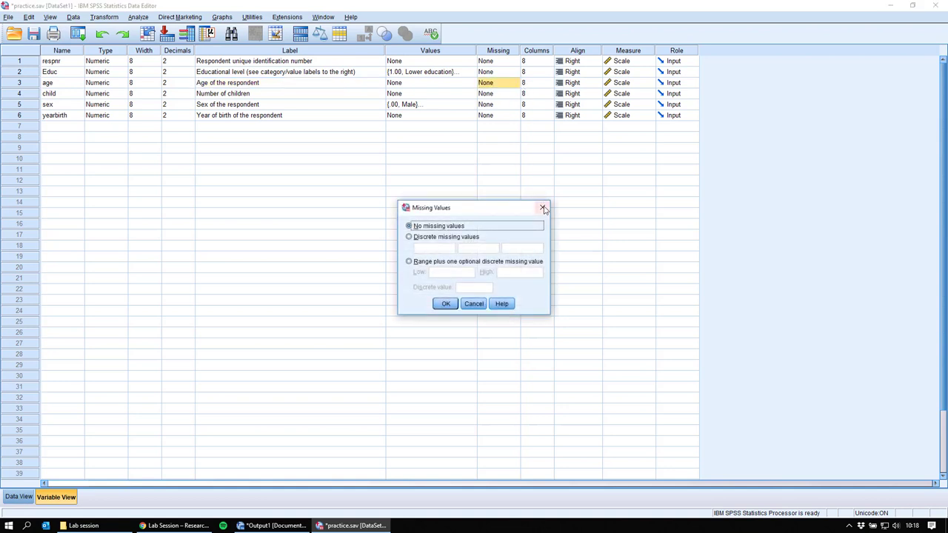
click(543, 206)
click(516, 85)
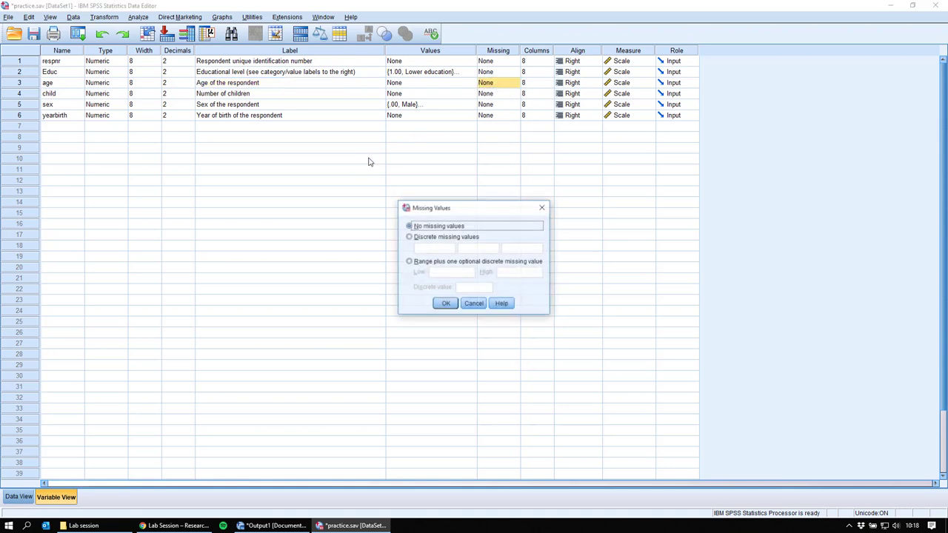
click(420, 237)
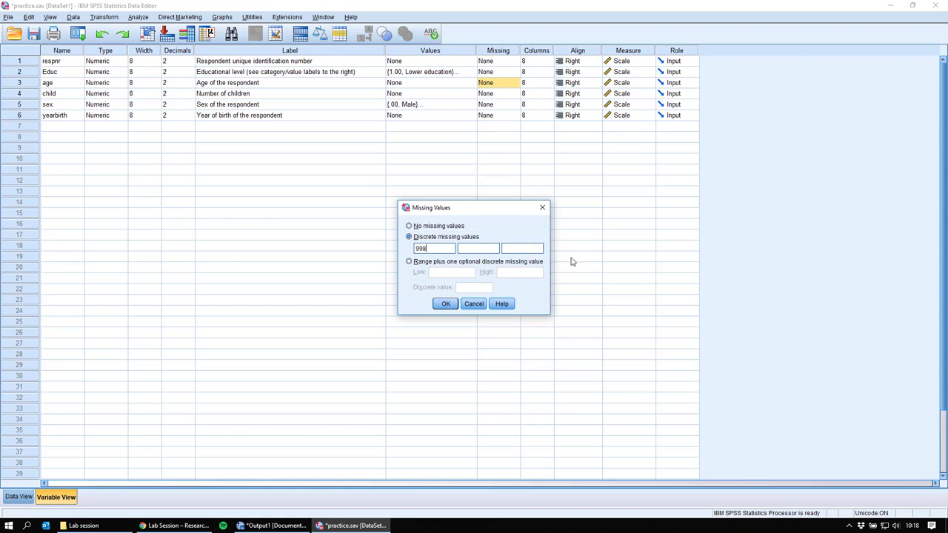
click(446, 304)
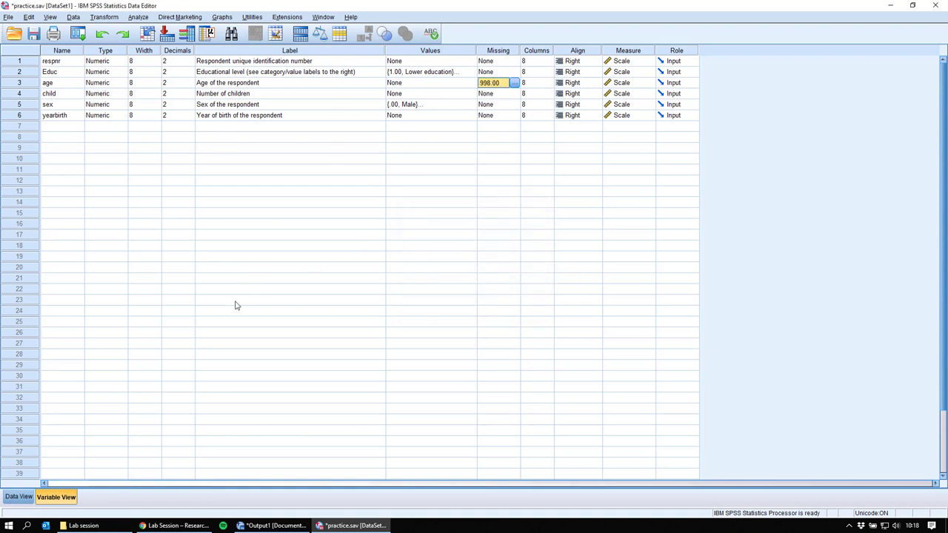
- Check the age value of case 223 in the data and return to the variable definitions
click(18, 497)
click(148, 270)
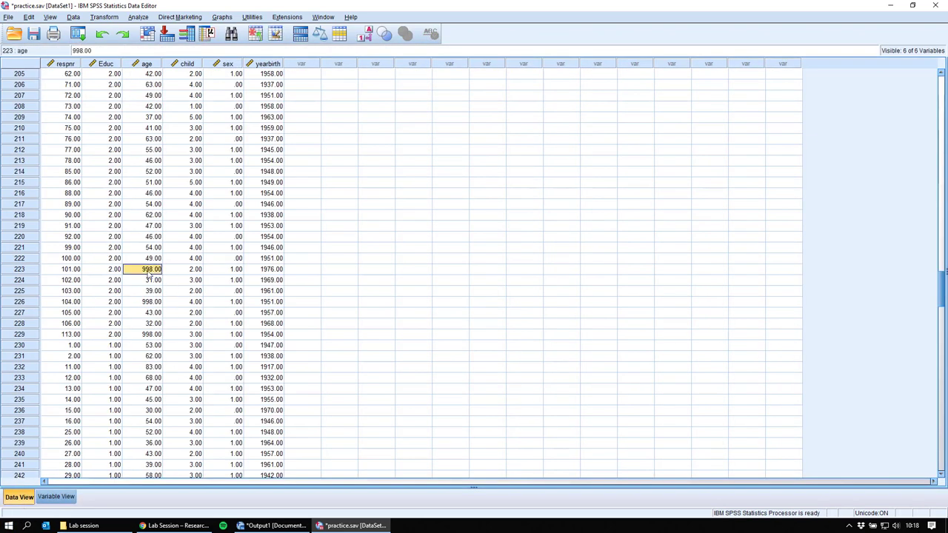
click(57, 497)
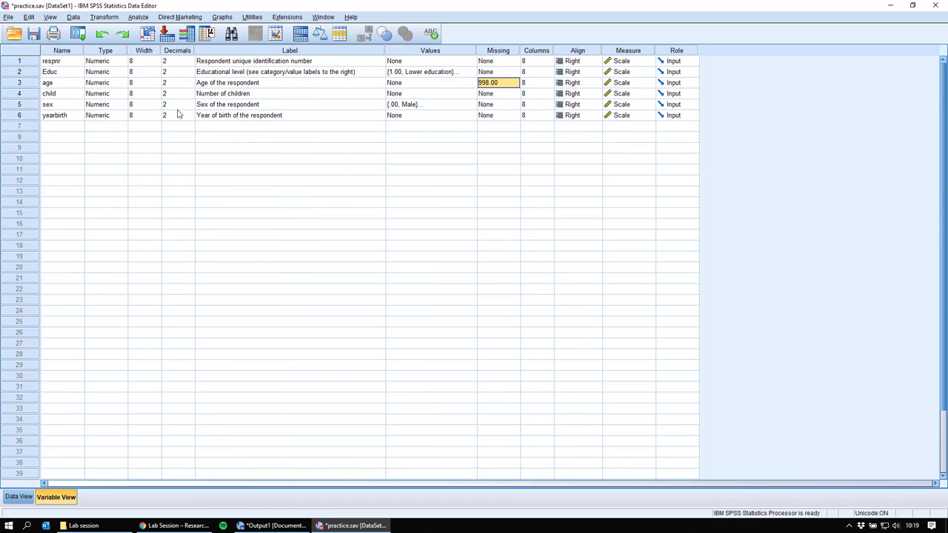
- Run Frequencies for Age of the respondent in place of Number of children
click(293, 84)
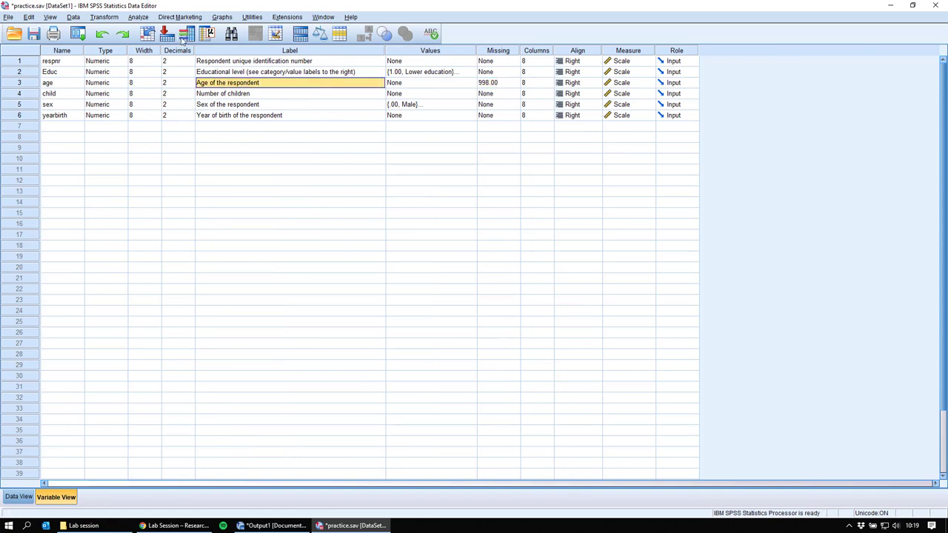
click(138, 16)
mouse_move(185, 41)
click(275, 42)
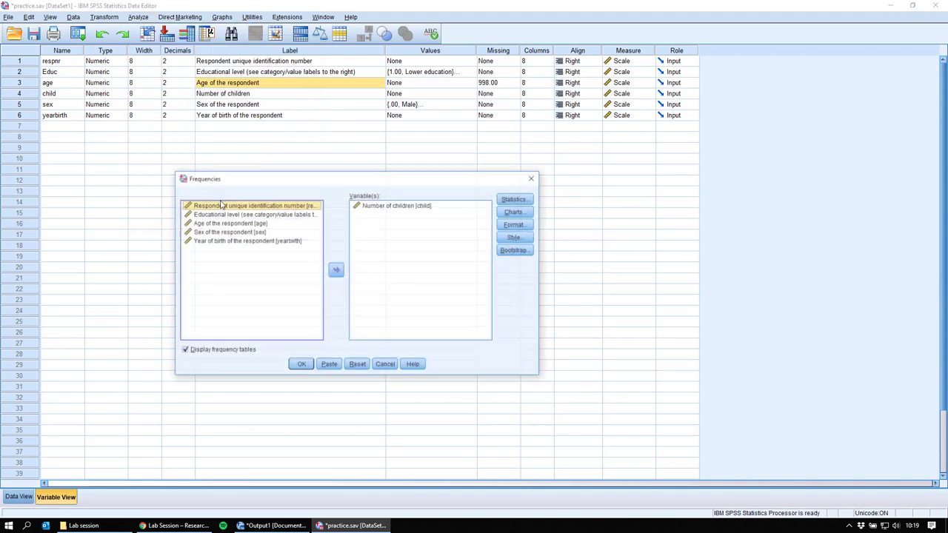
click(400, 206)
double_click(400, 205)
click(237, 223)
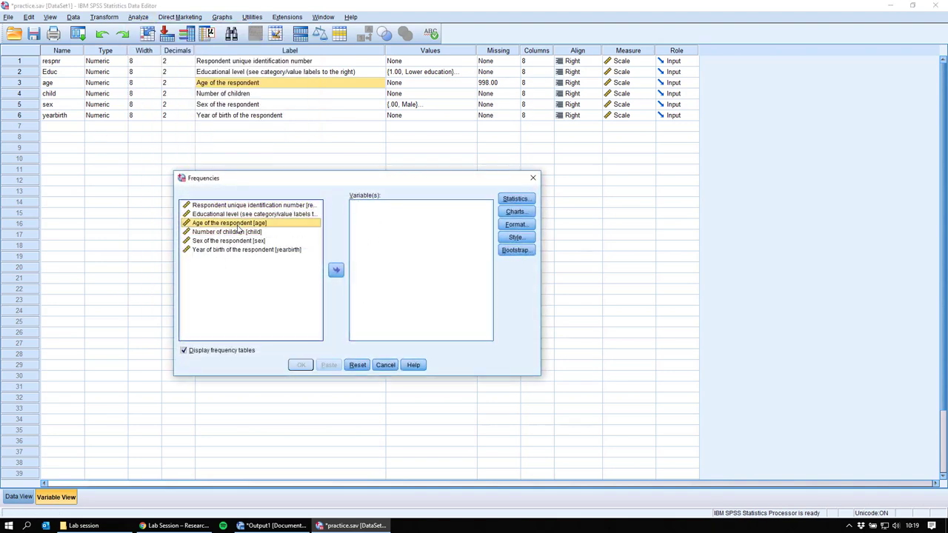
double_click(237, 223)
click(301, 364)
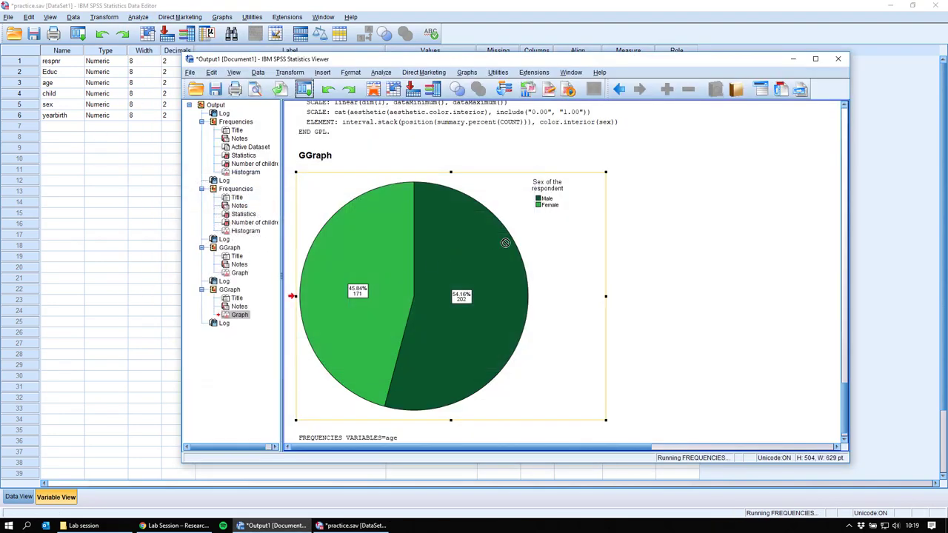
- Review the age frequency table, histogram and statistics in the output, and return to the variable definitions
scroll(506, 261, down, 5)
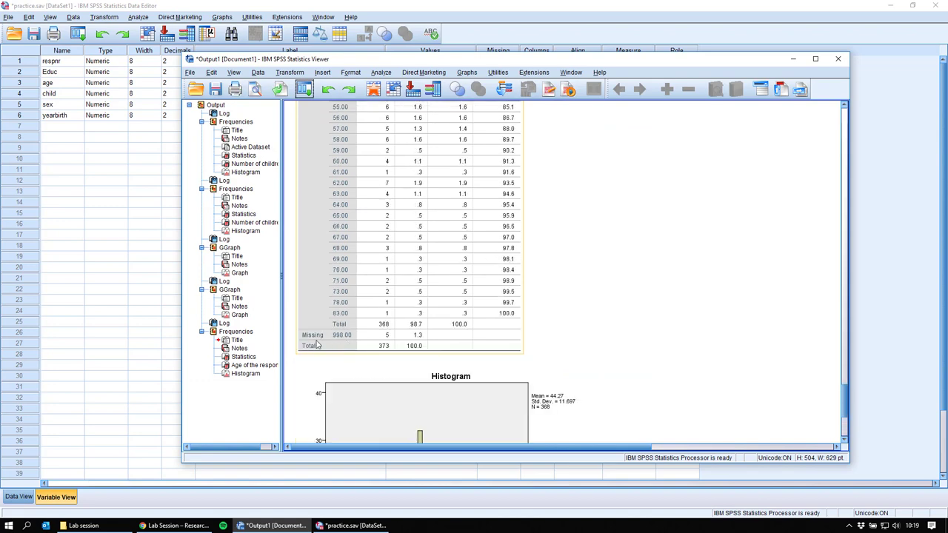
scroll(445, 318, down, 5)
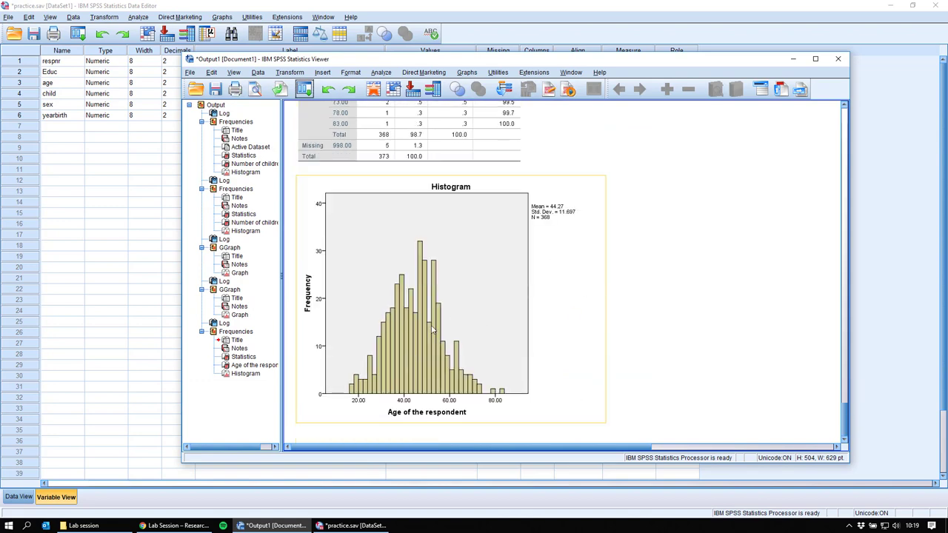
scroll(536, 229, up, 15)
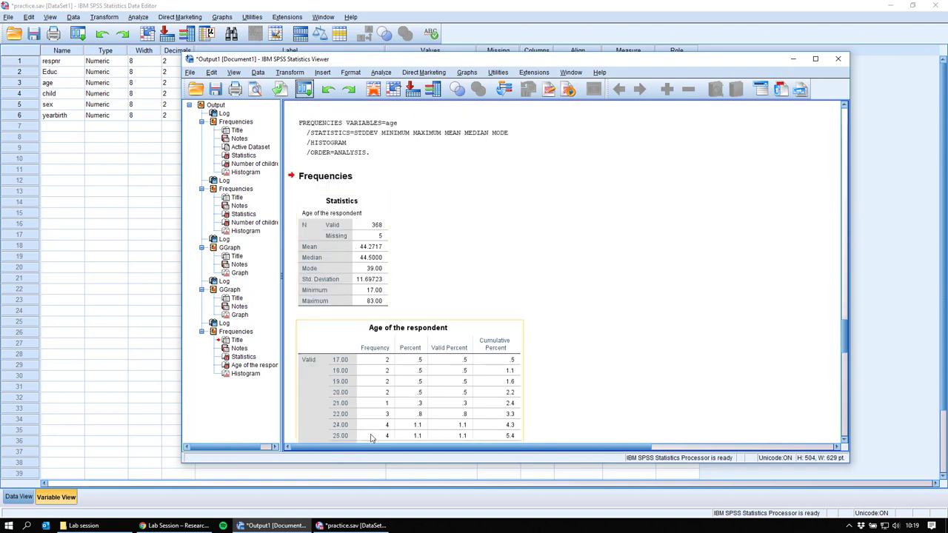
click(140, 158)
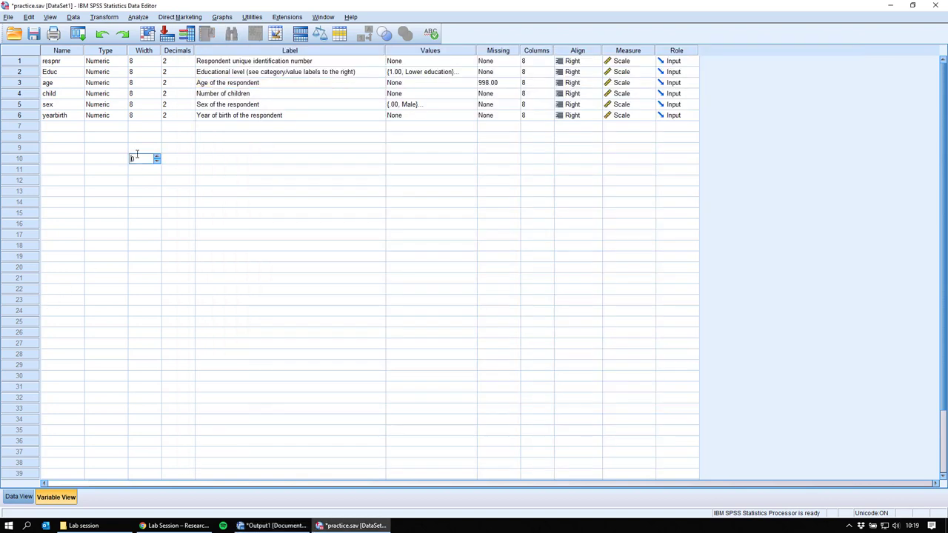
- Check the Missing setting of age, the Measure column of all six variables and the measurement level options for age
click(506, 84)
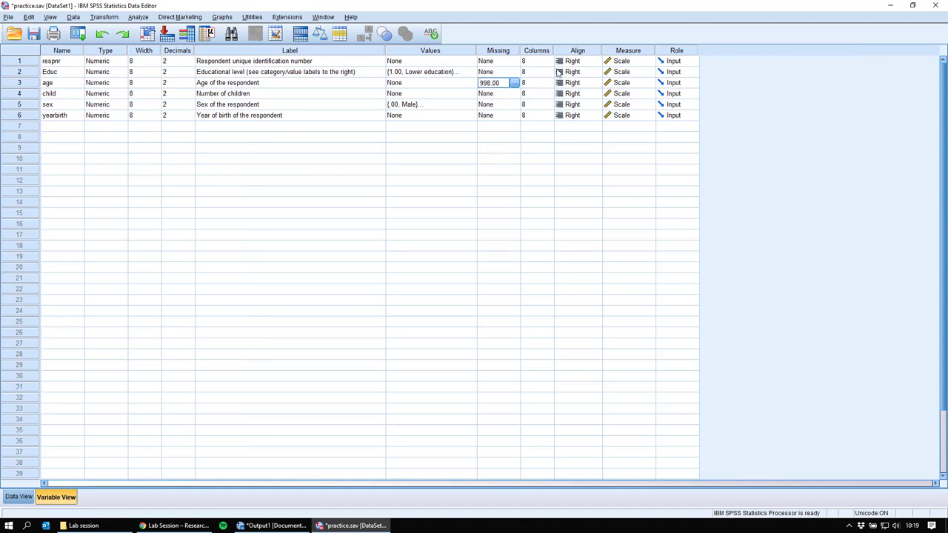
drag(638, 62, 630, 115)
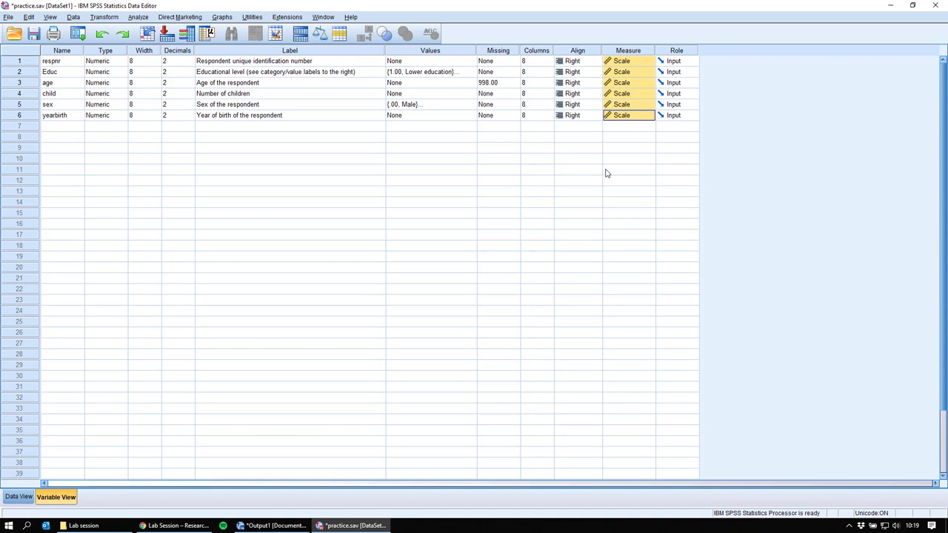
click(623, 83)
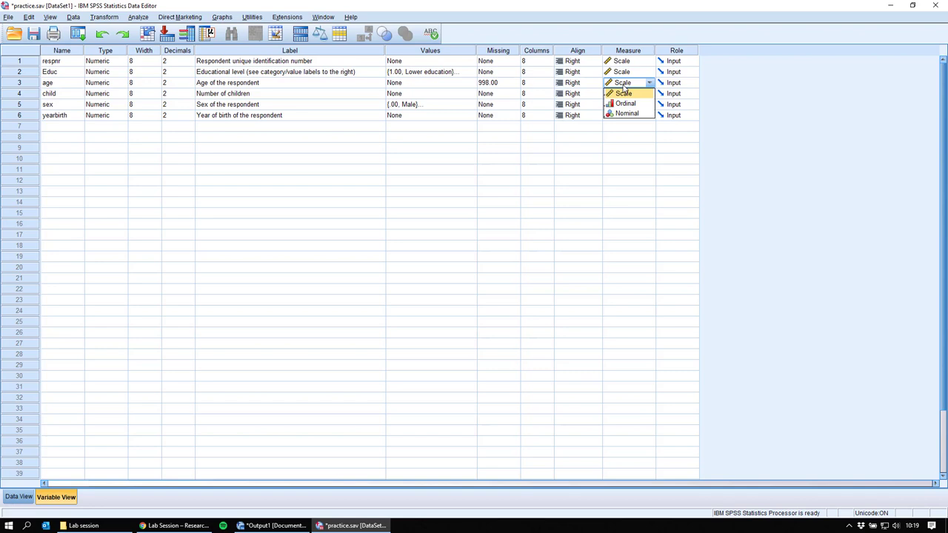
- Try to assign Educational level as the pie chart's Set color variable in Chart Builder, and close it without creating a chart
click(222, 17)
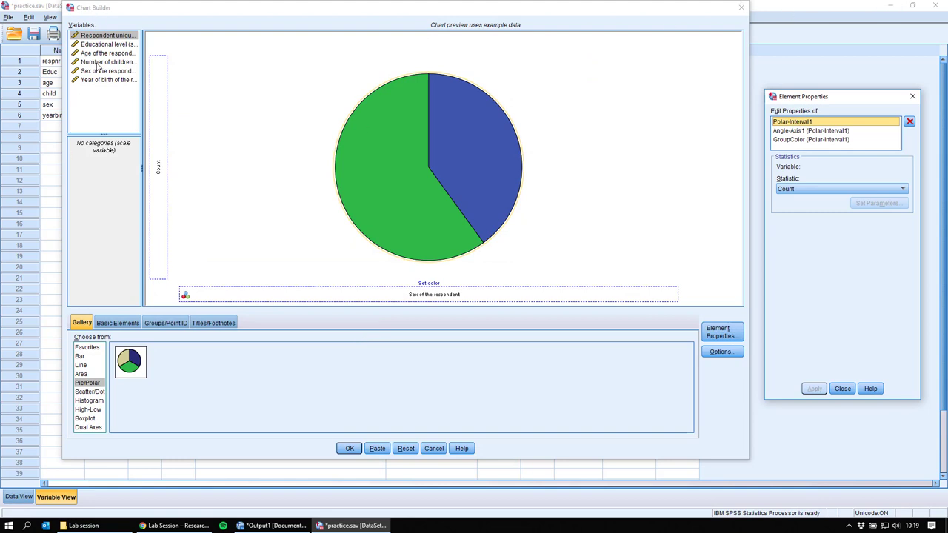
drag(103, 45, 444, 291)
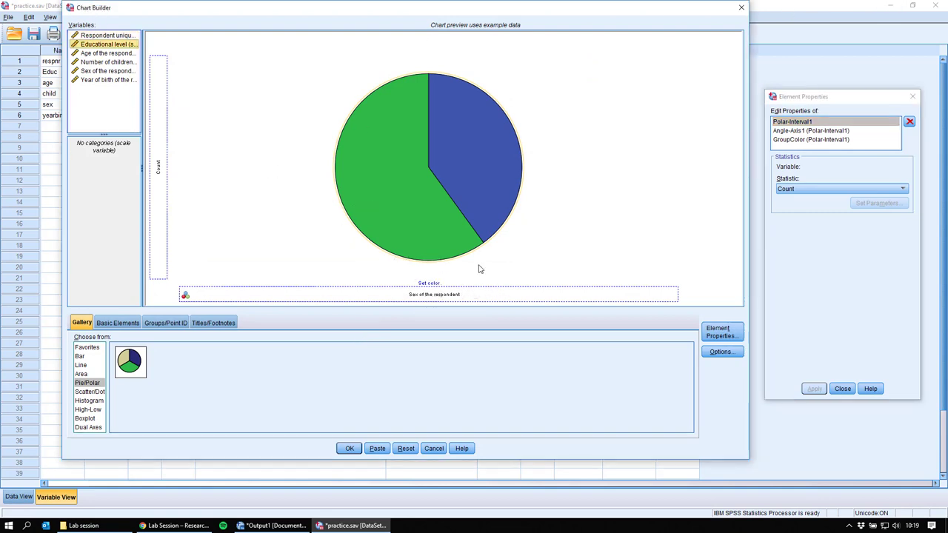
click(742, 8)
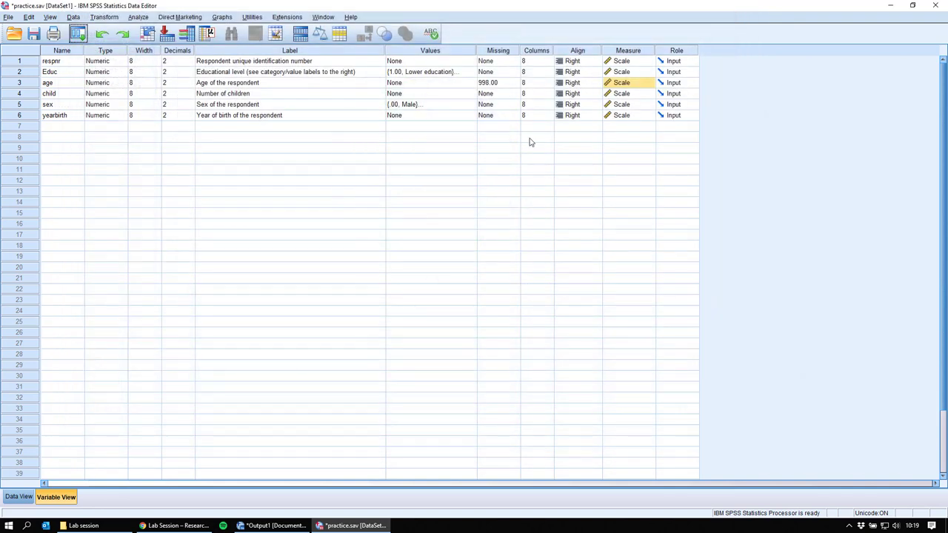
- Inspect the measurement level choices for Educ, yearbirth and child without changing them
click(631, 74)
click(624, 117)
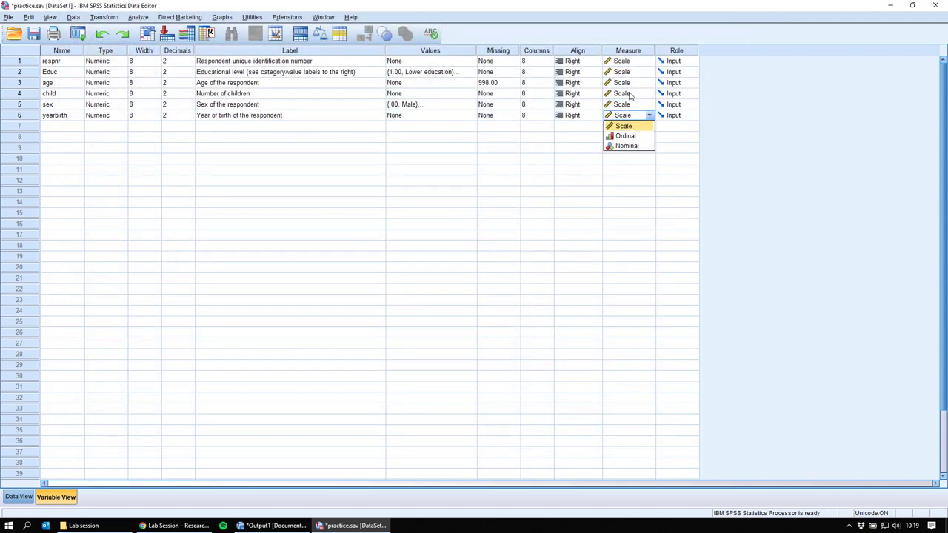
click(628, 95)
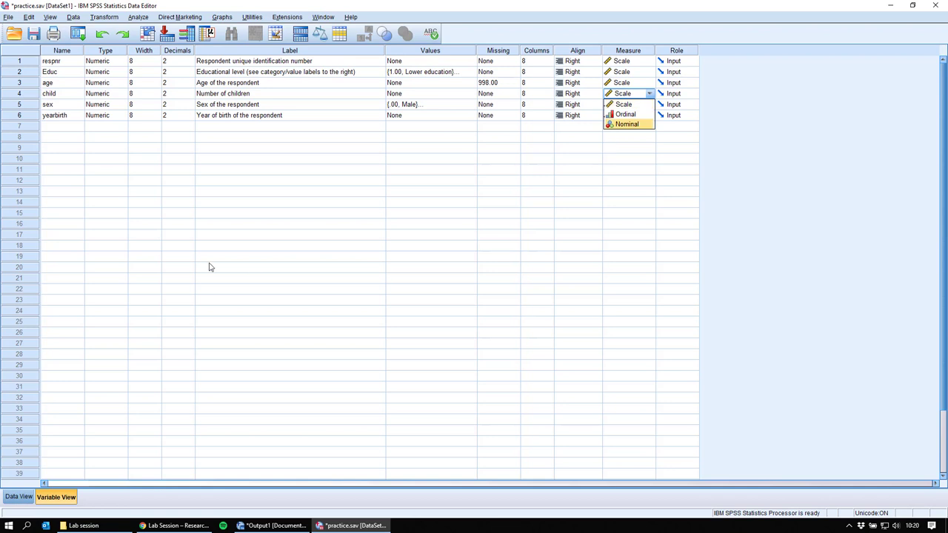
click(316, 97)
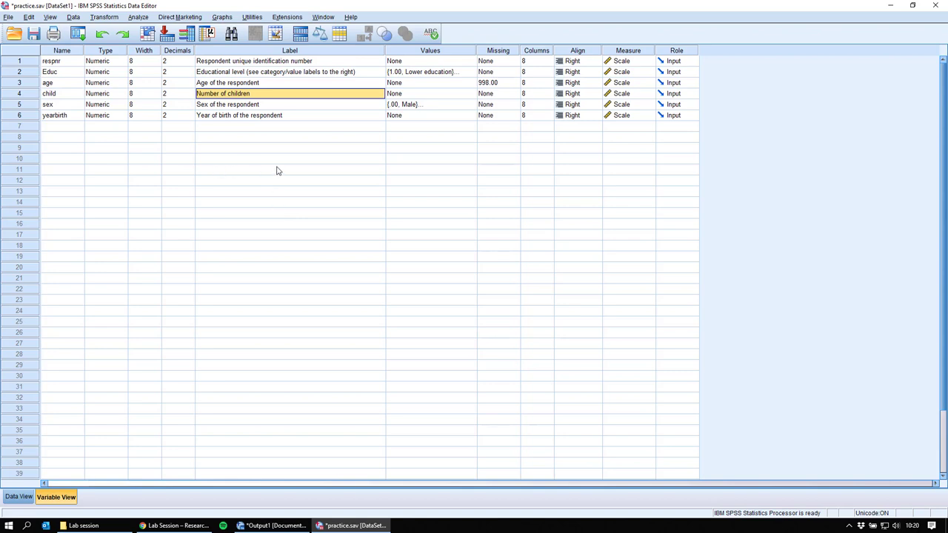
- Show the data rows and look through the age values around case 214
click(18, 496)
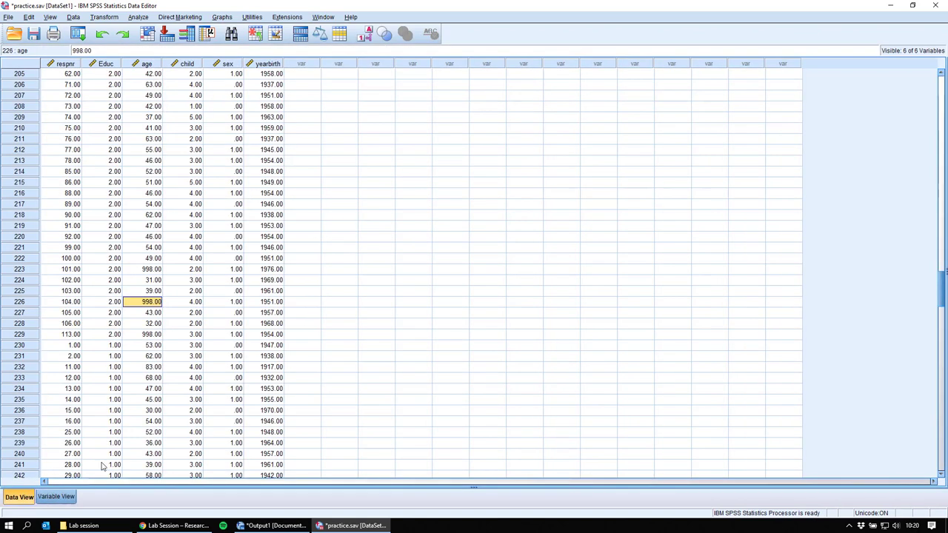
click(148, 174)
scroll(222, 344, up, 7)
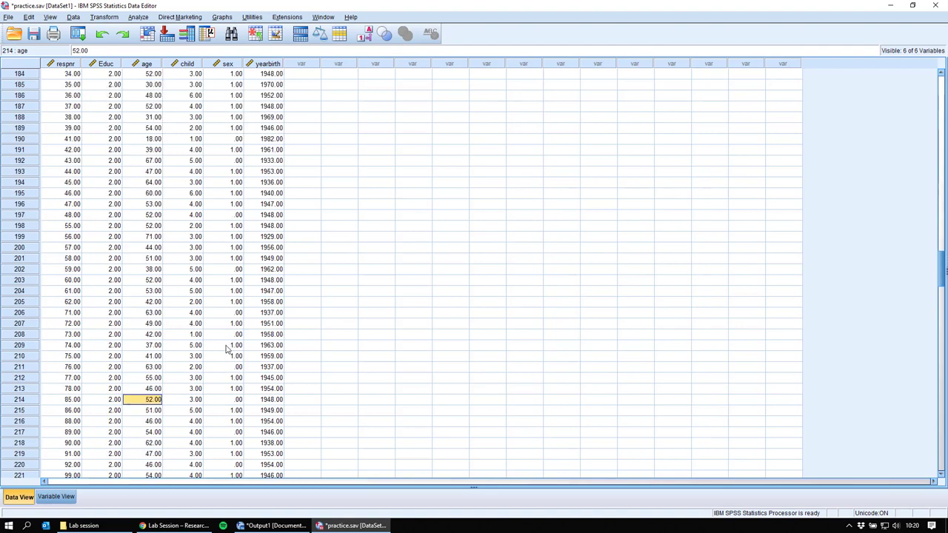
- Switch to the Lab Session course page in Chrome and view the listed exercise instructions and data files
click(174, 526)
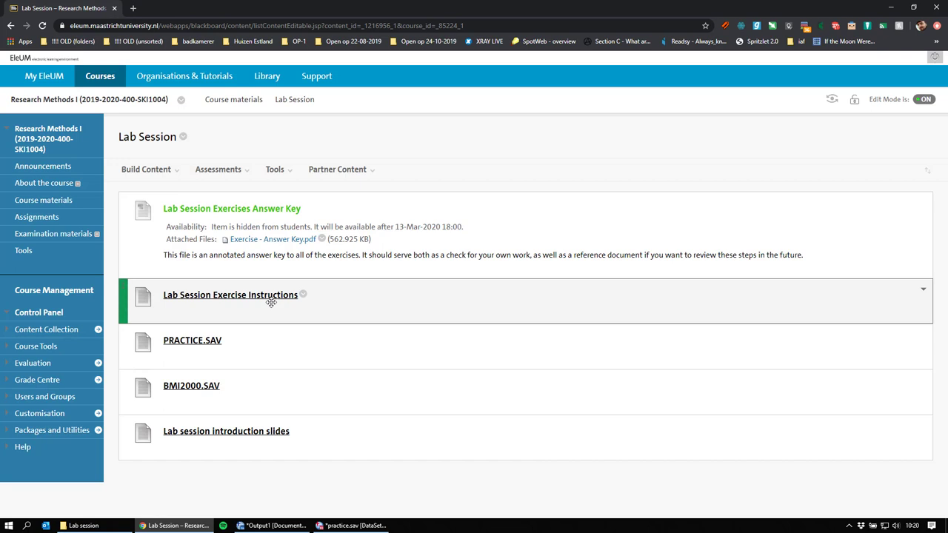
click(146, 169)
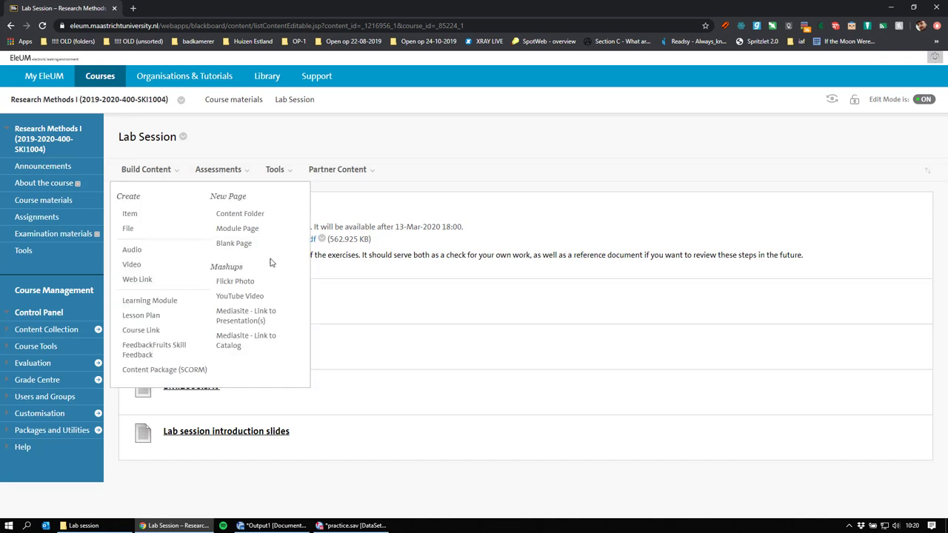
click(244, 243)
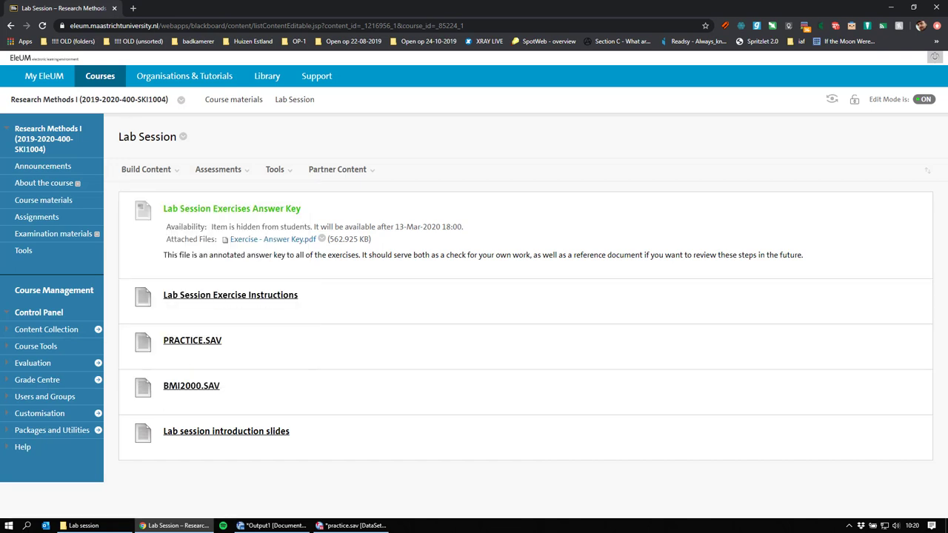